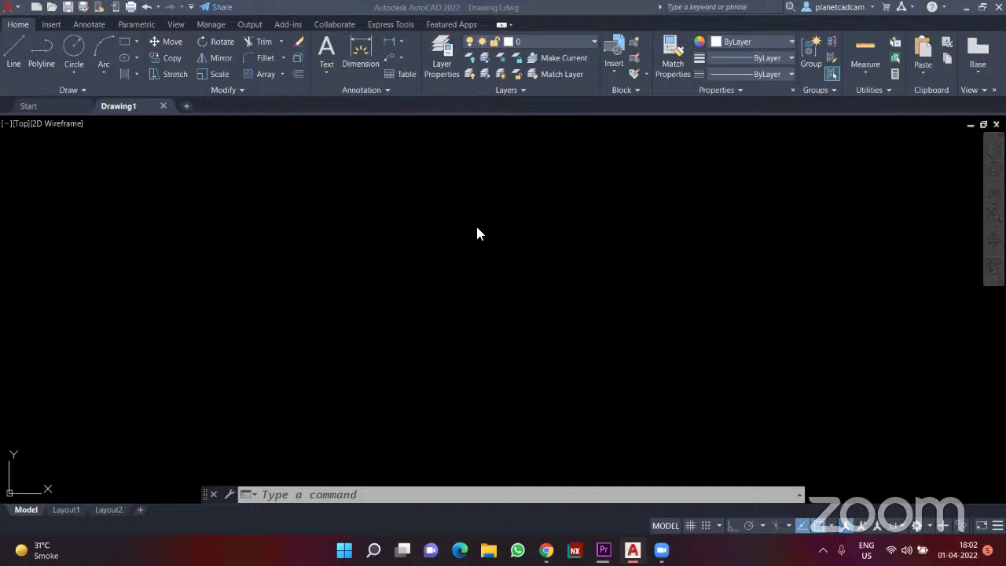
left_click(429, 263)
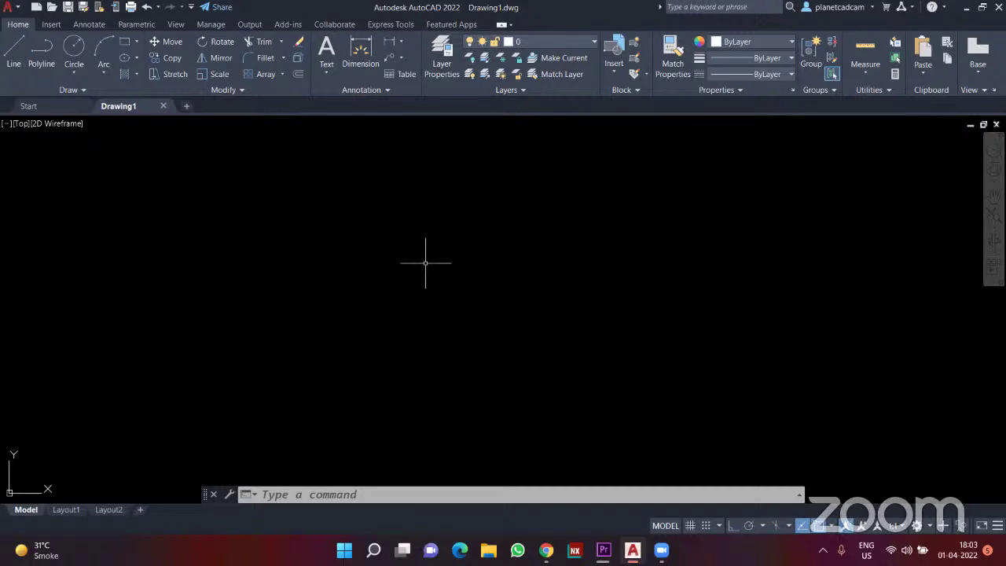
left_click(443, 202)
left_click(370, 296)
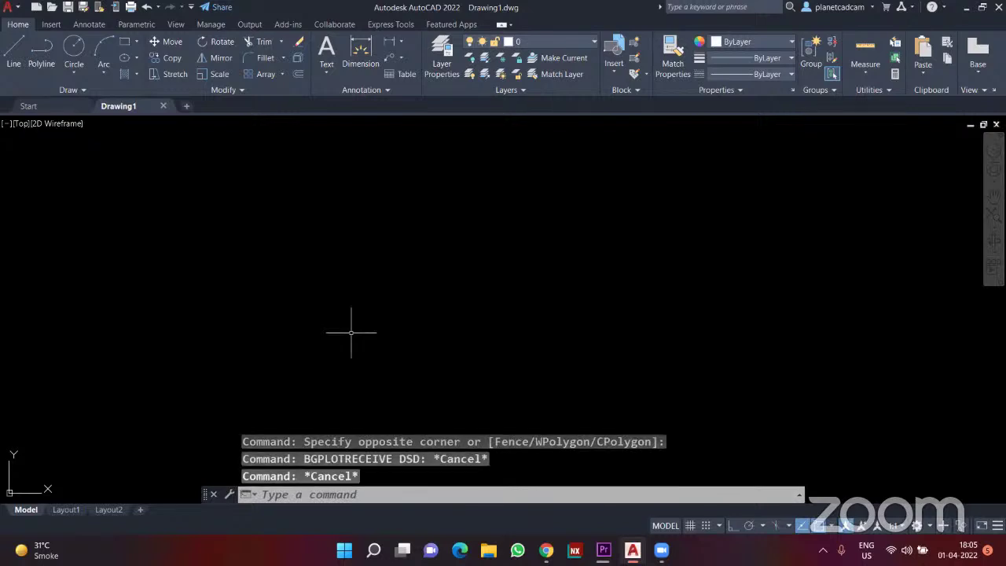
- Draw a large upright rectangle in the middle of the drawing area as the outline of a bed
key("Escape")
type("rec")
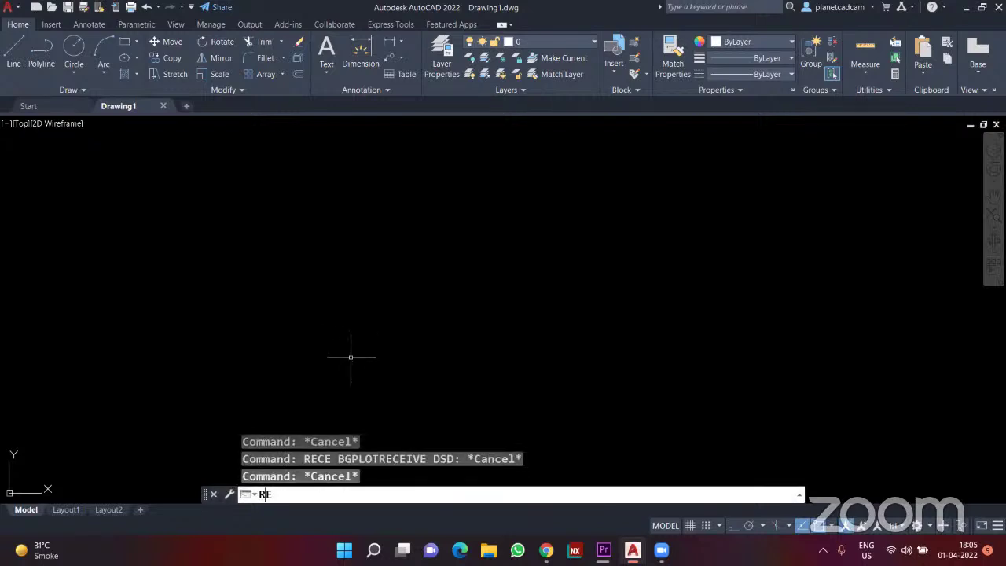
key("Return")
left_click(331, 359)
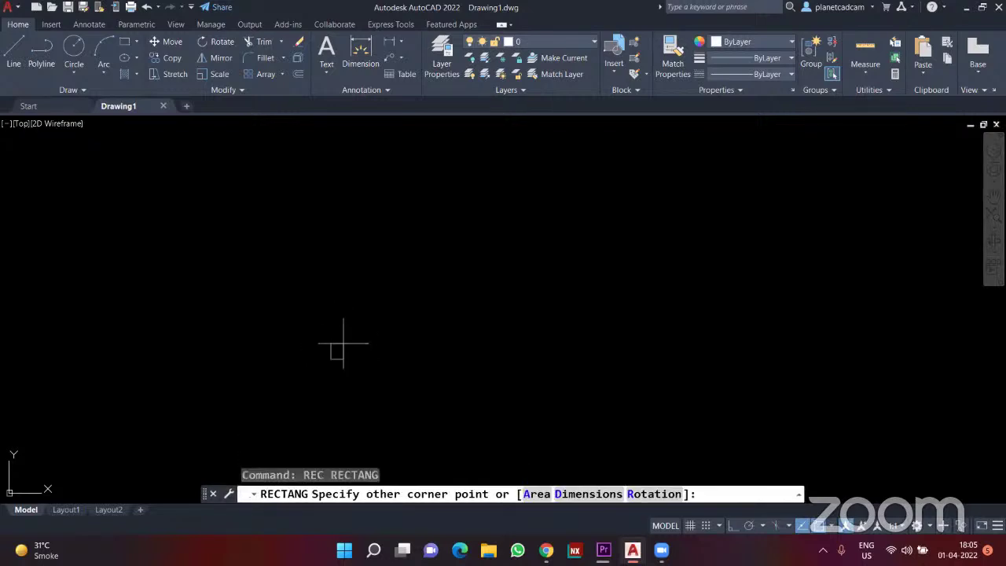
left_click(509, 146)
middle_click_drag(411, 200, 427, 213)
scroll(400, 218, "up", 2)
scroll(400, 218, "down", 2)
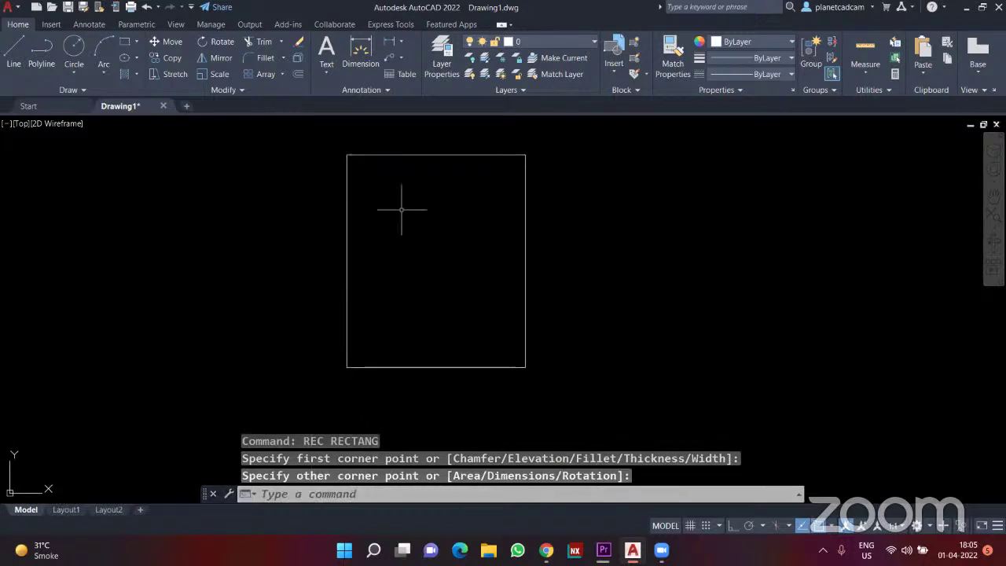
- Draw a small wide rectangle just inside the bed outline's upper-left corner as a pillow
type("rec")
key("Return")
scroll(375, 161, "up", 2)
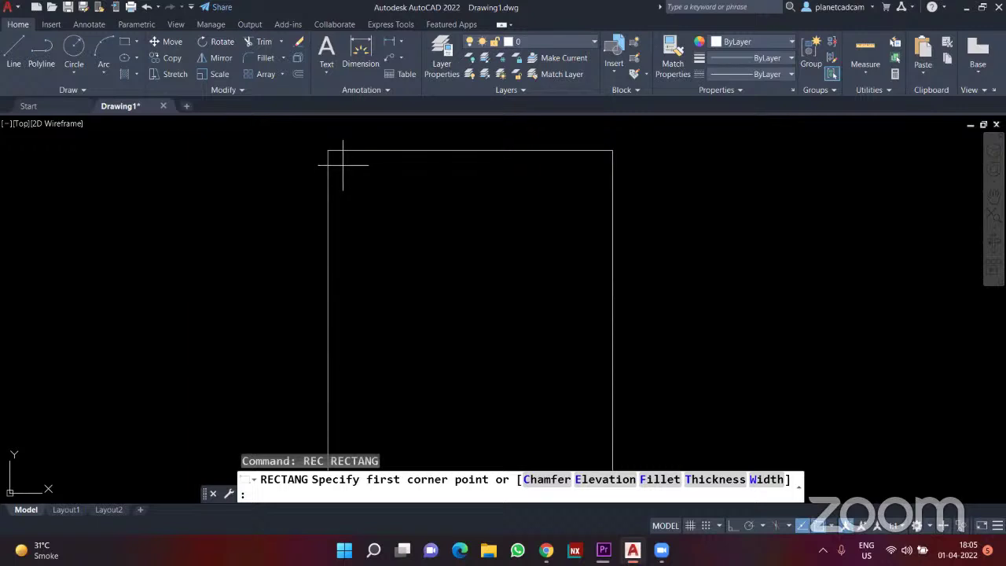
left_click(343, 165)
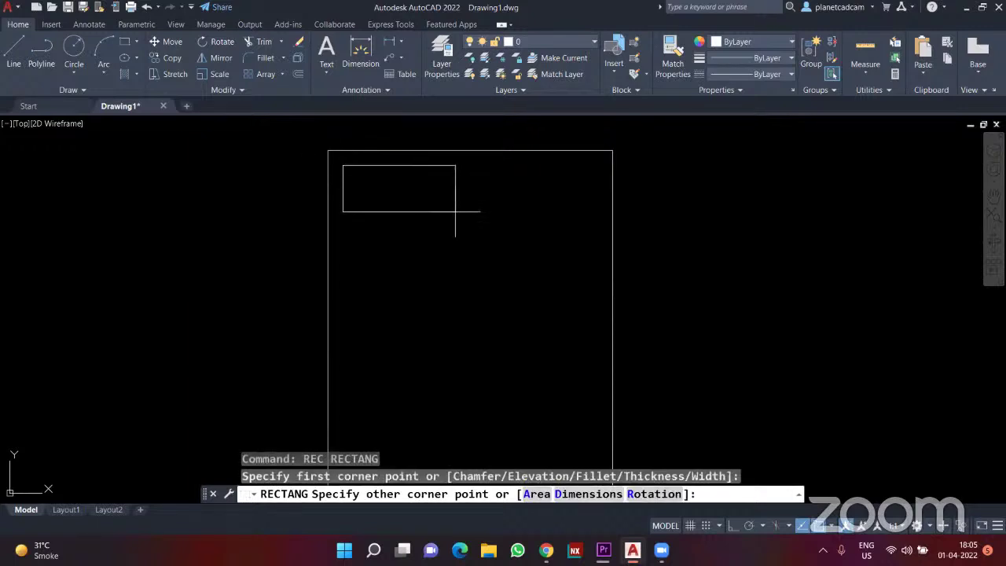
left_click(458, 217)
- Mirror the pillow rectangle across the bed's vertical centreline with Ortho on, keeping the source object
left_click(481, 255)
left_click(393, 219)
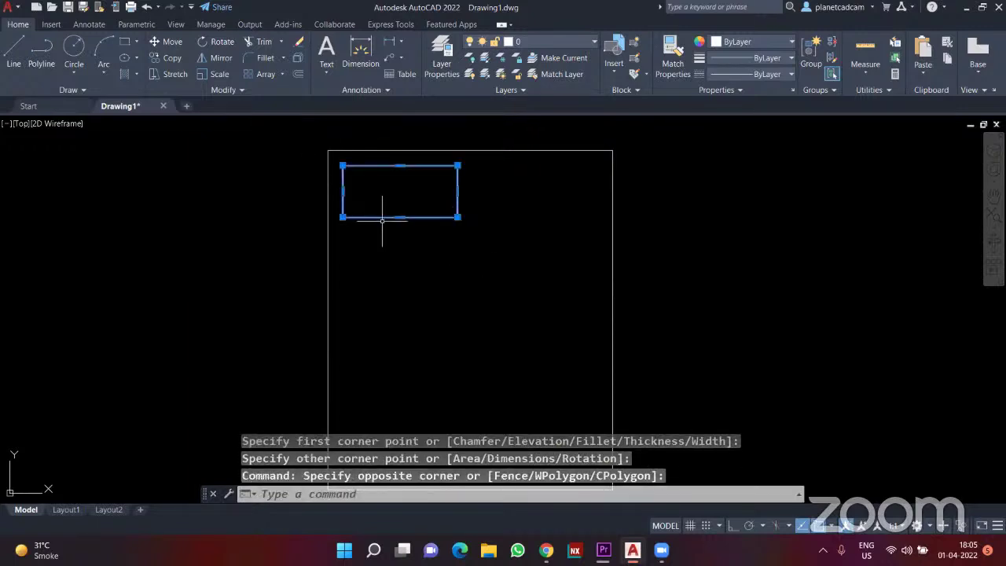
type("mi")
key("Return")
left_click(471, 320)
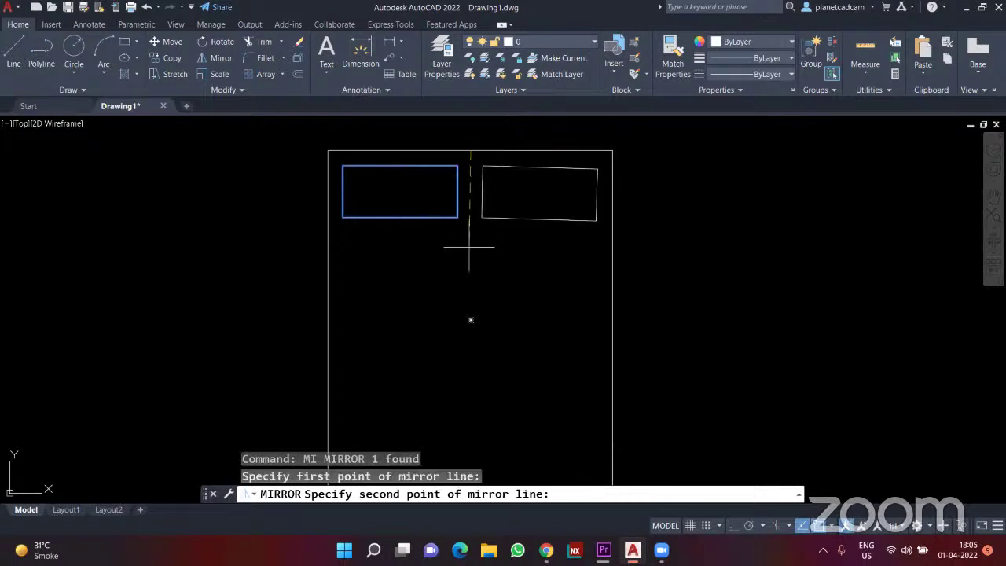
key("F8")
left_click(476, 274)
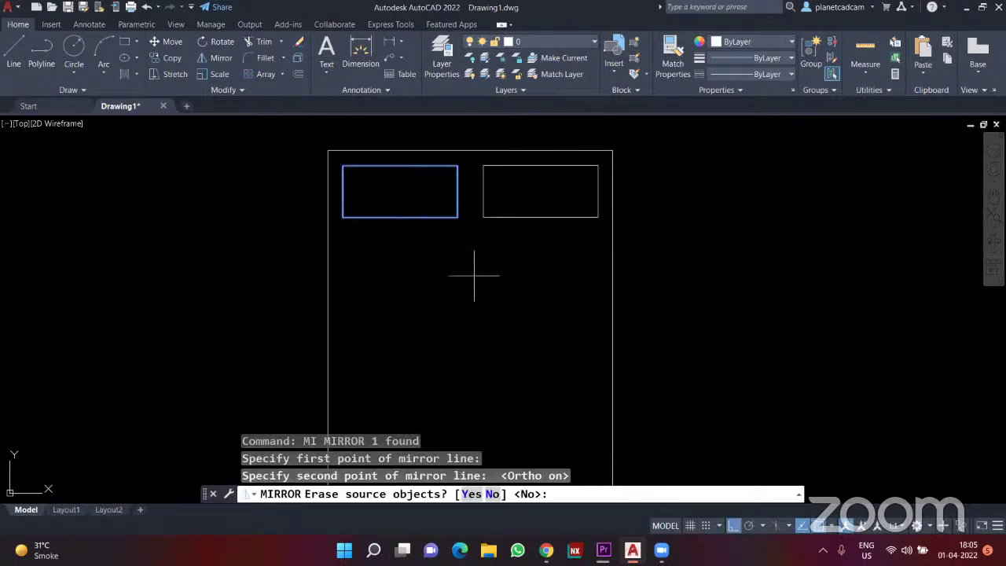
key("Return")
- Draw the blanket edge across the bed below the pillows, ending in a triangular folded corner at the right edge
type("l")
key("Return")
left_click(328, 234)
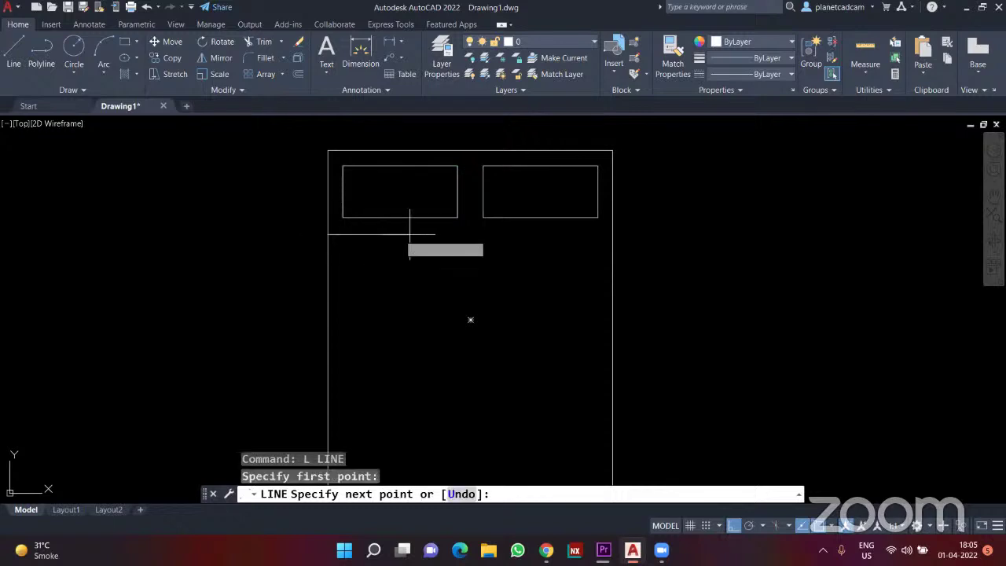
left_click(555, 234)
left_click(555, 278)
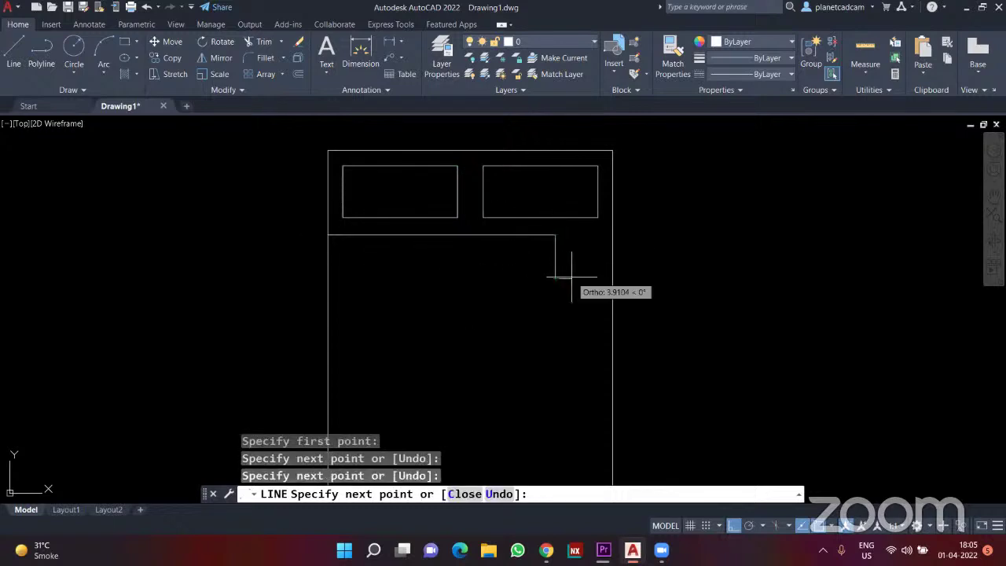
left_click(613, 277)
left_click(555, 234)
key("Escape")
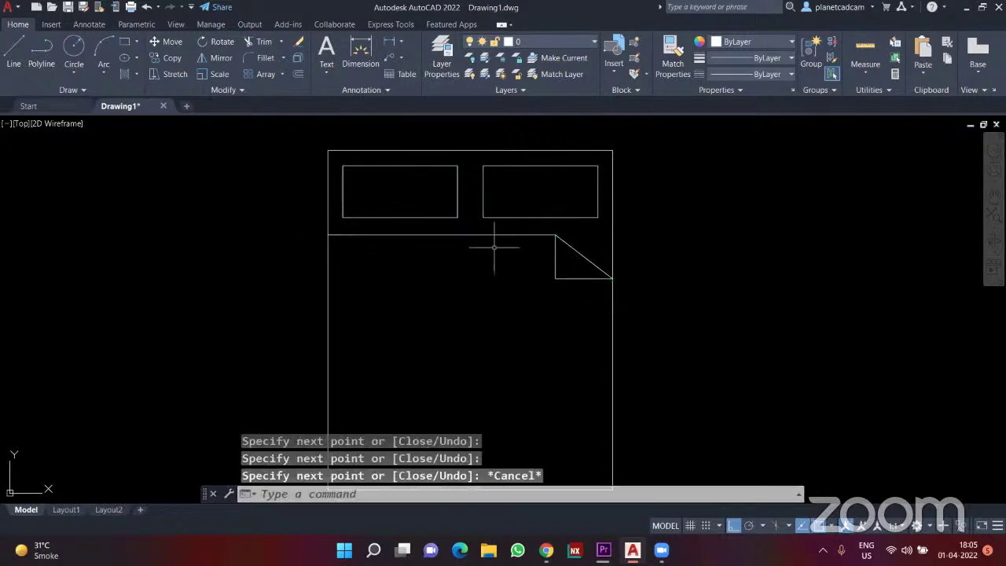
scroll(490, 247, "down", 2)
mouse_move(458, 280)
middle_mouse_down()
mouse_move(360, 249)
mouse_move(366, 263)
mouse_move(330, 254)
mouse_move(329, 269)
middle_mouse_up()
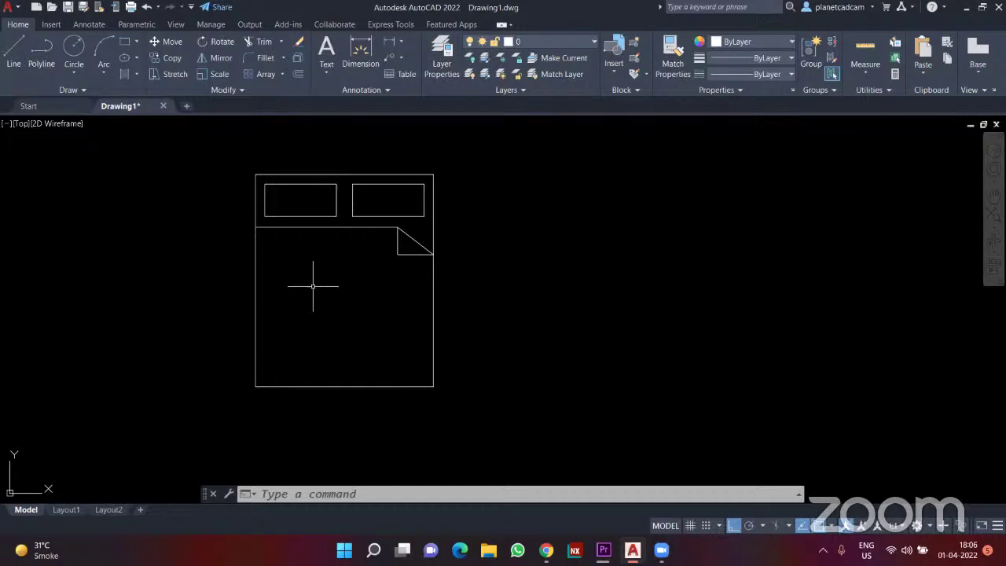
- Erase the whole bed drawing
left_click(238, 156)
left_click(475, 411)
key("Delete")
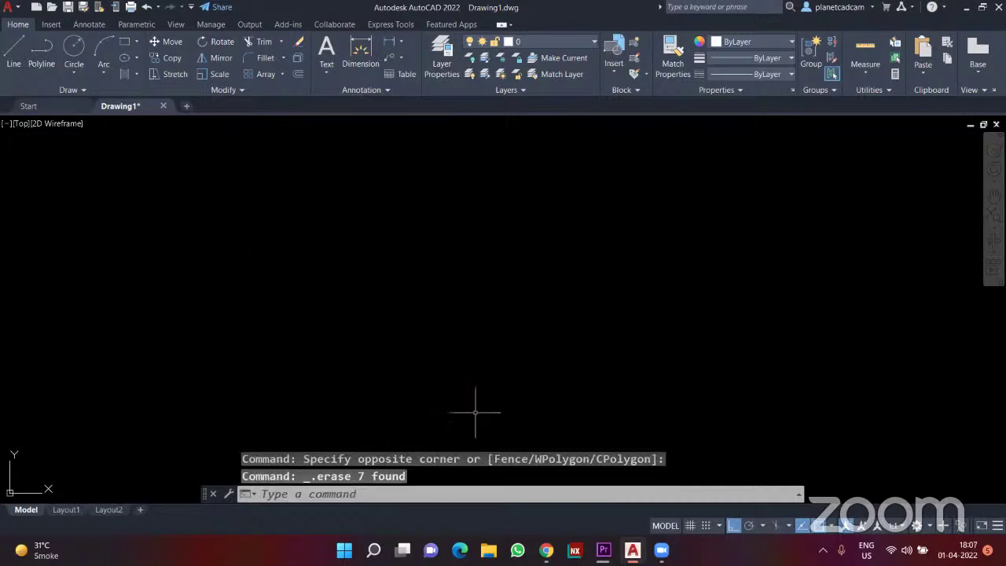
- Open the tool palettes on the Architectural samples and move them aside from the drawing area
type("TP")
key("Return")
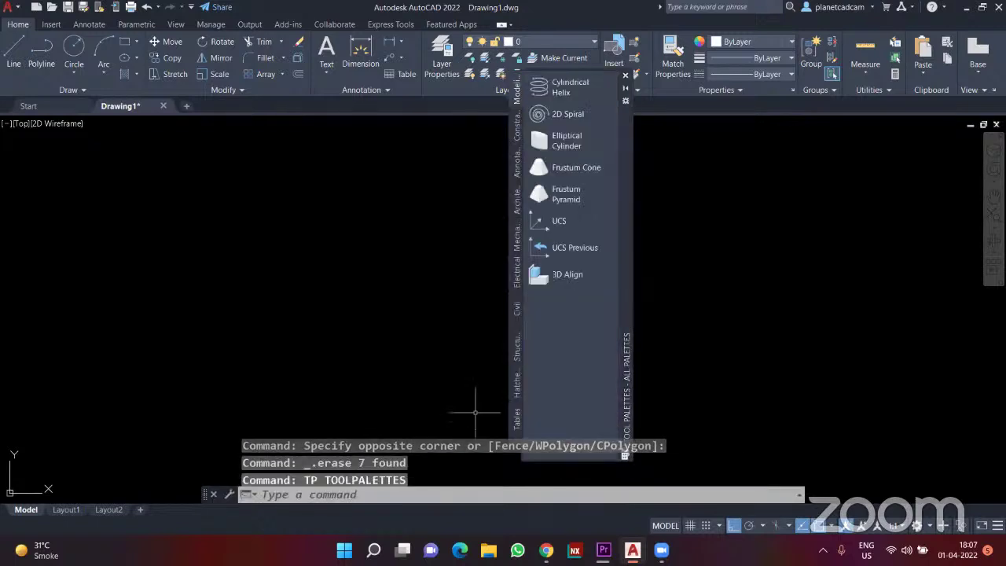
left_click(514, 206)
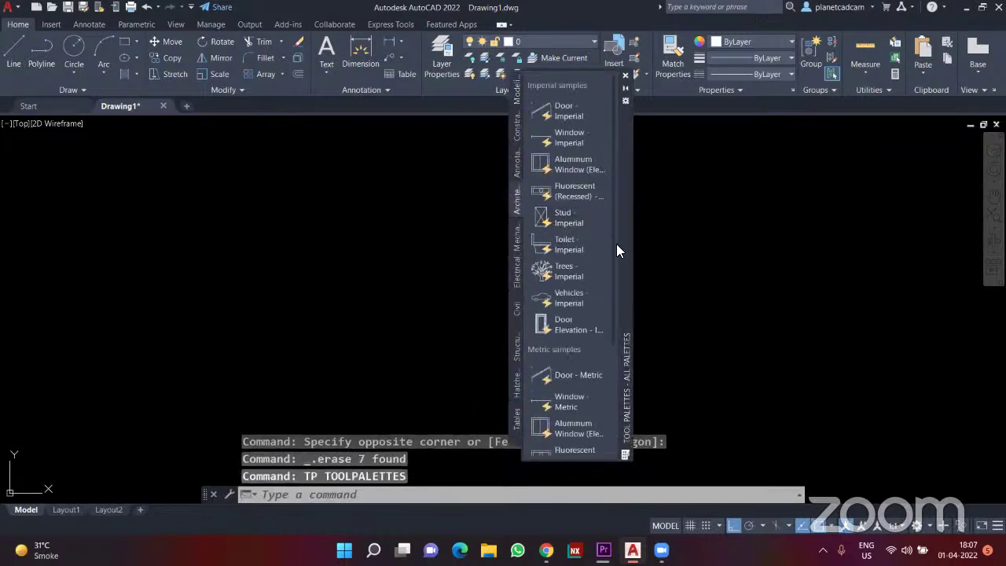
left_click_drag(645, 260, 699, 269)
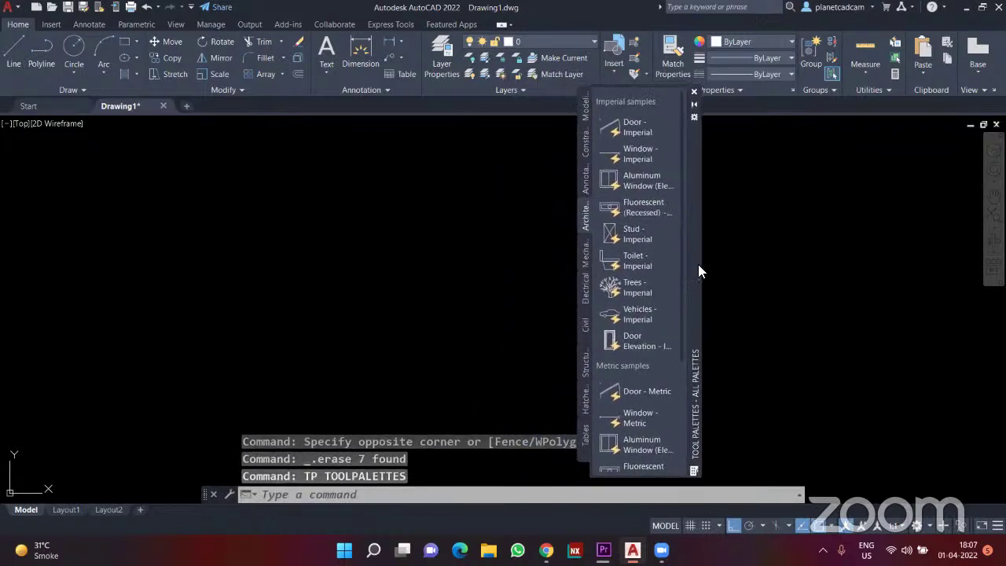
- Insert the Window - Imperial block from the Architectural samples into the empty drawing
left_click(623, 154)
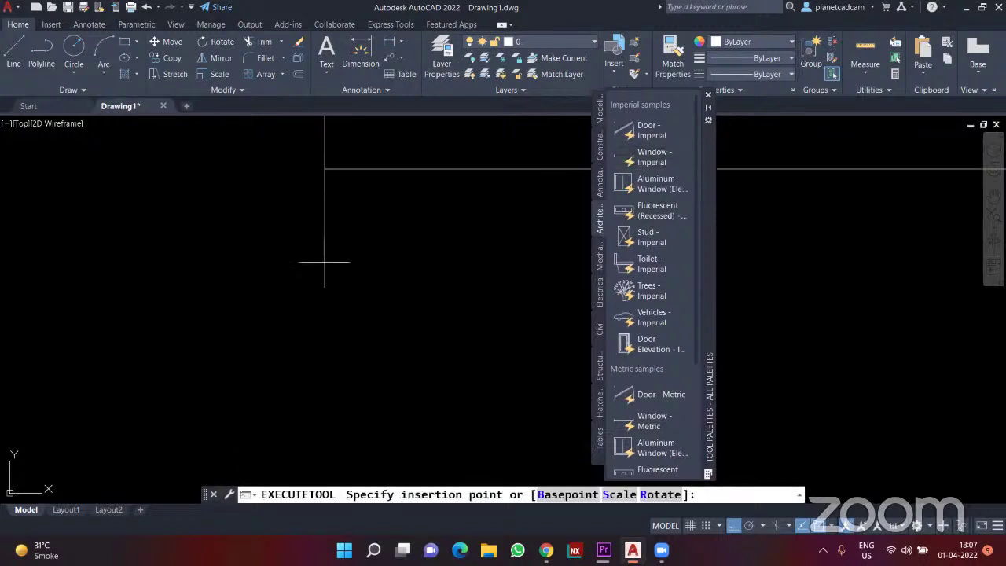
left_click(163, 361)
scroll(175, 312, "down", 9)
scroll(275, 340, "up", 2)
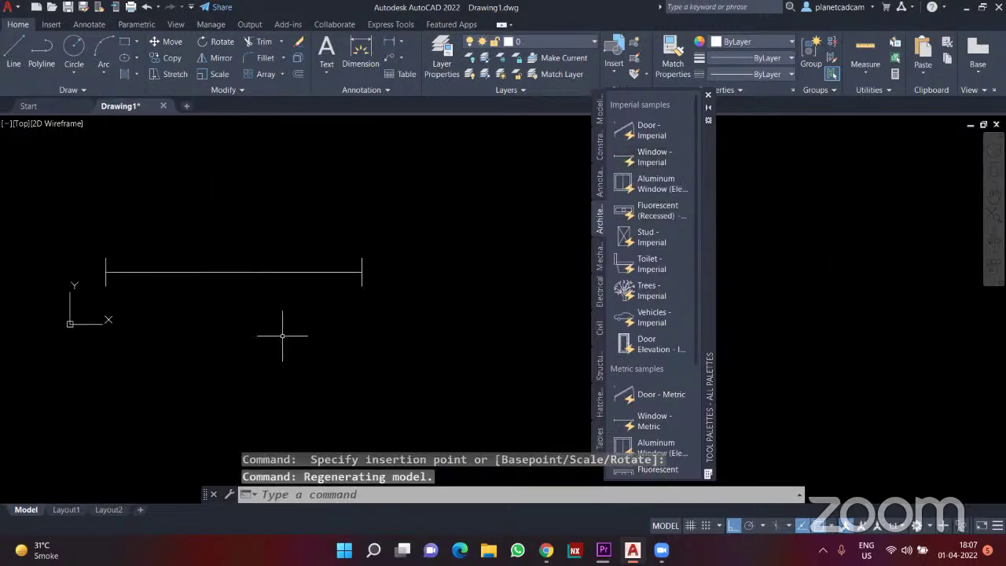
- Insert the Door - Imperial block to the right of the window block
left_click(632, 139)
scroll(462, 289, "down", 4)
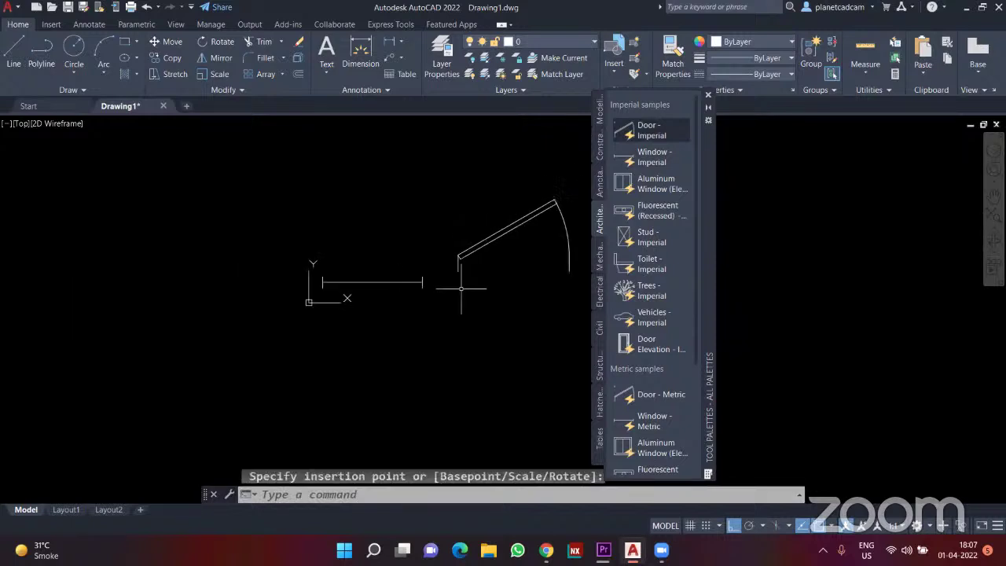
left_click(462, 289)
- Close the tool palettes and clear the selection of the door and window blocks
left_click(472, 292)
left_click(412, 252)
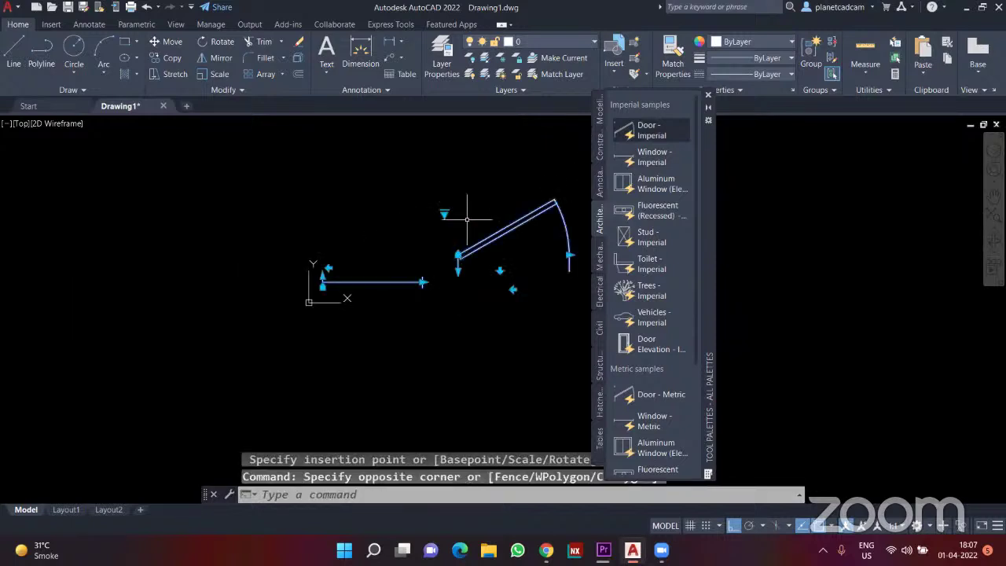
left_click(708, 94)
key("Escape")
scroll(503, 255, "up", 2)
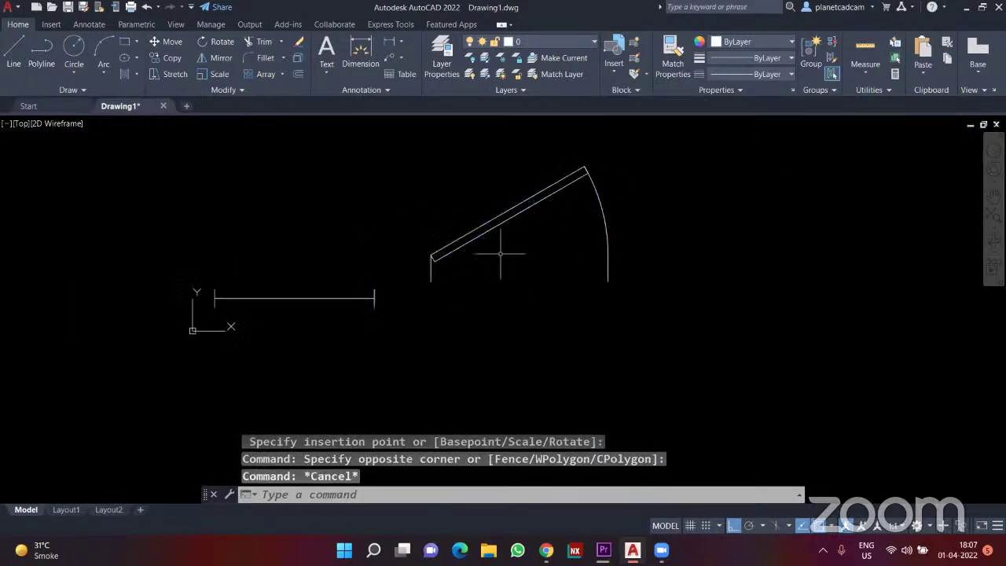
- Erase the door and window blocks from the drawing
middle_click_drag(498, 251, 557, 270)
left_click(543, 220)
left_click(369, 338)
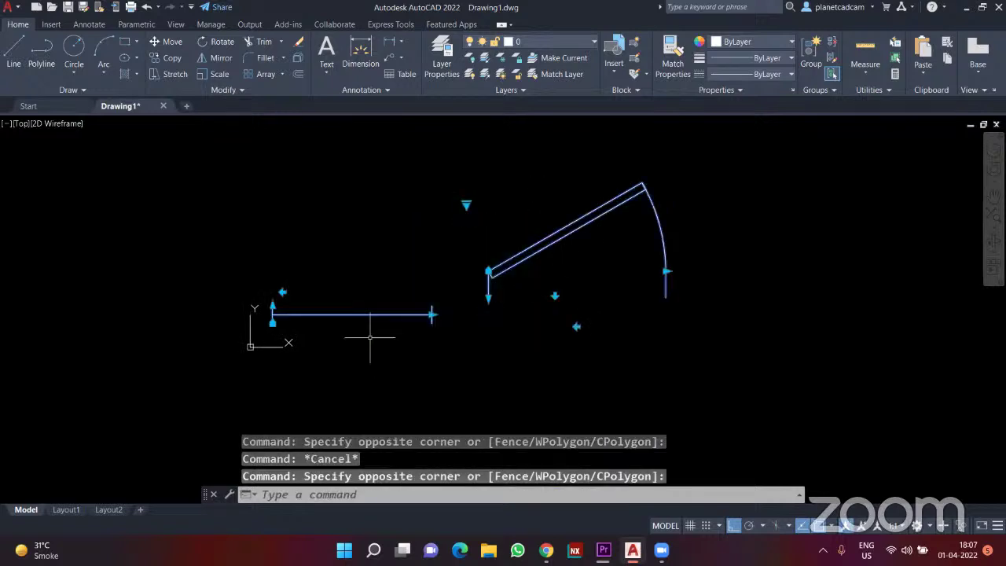
key("Delete")
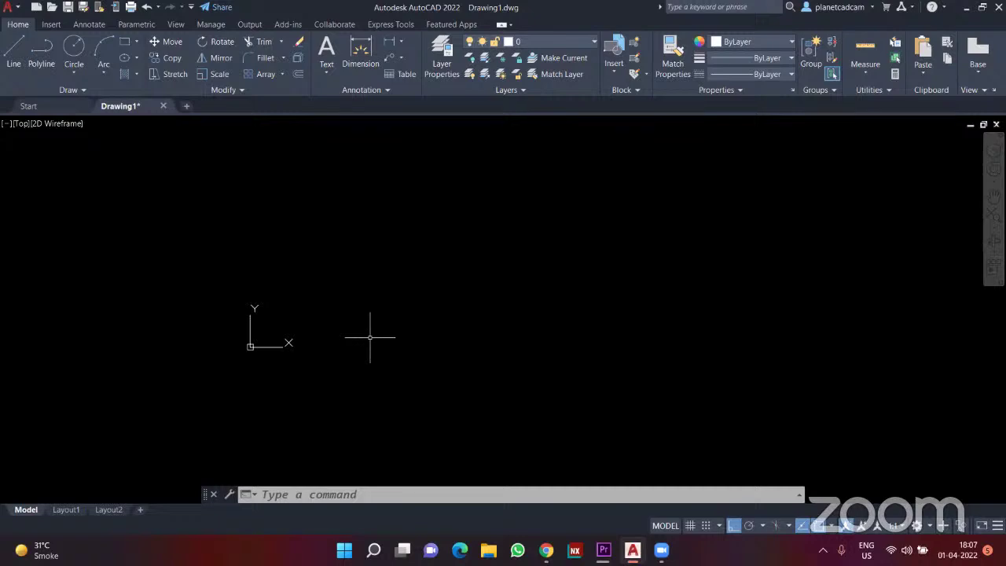
- Close Drawing1 without saving and start a new drawing from scratch with Metric default settings
left_click(163, 106)
left_click(505, 303)
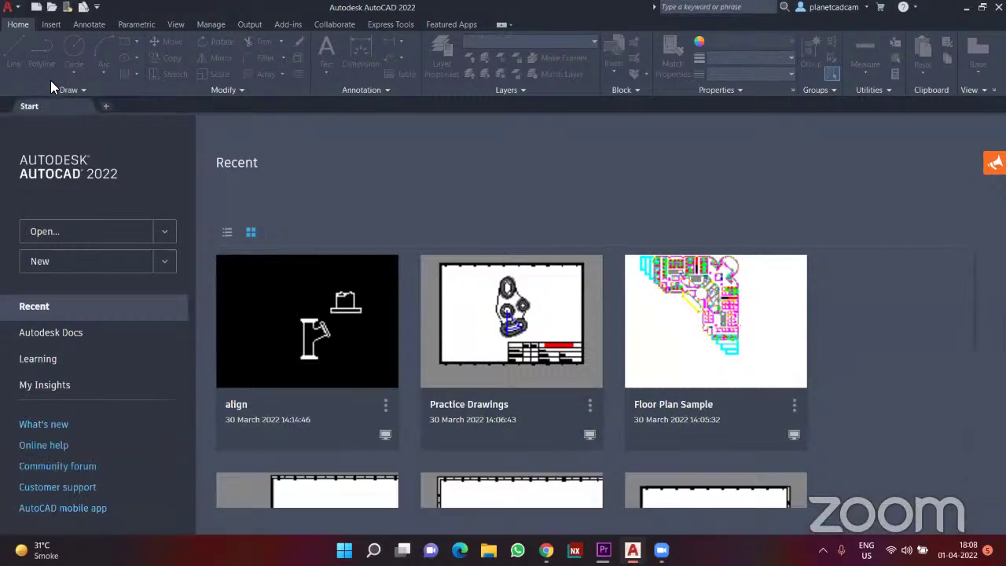
left_click(35, 8)
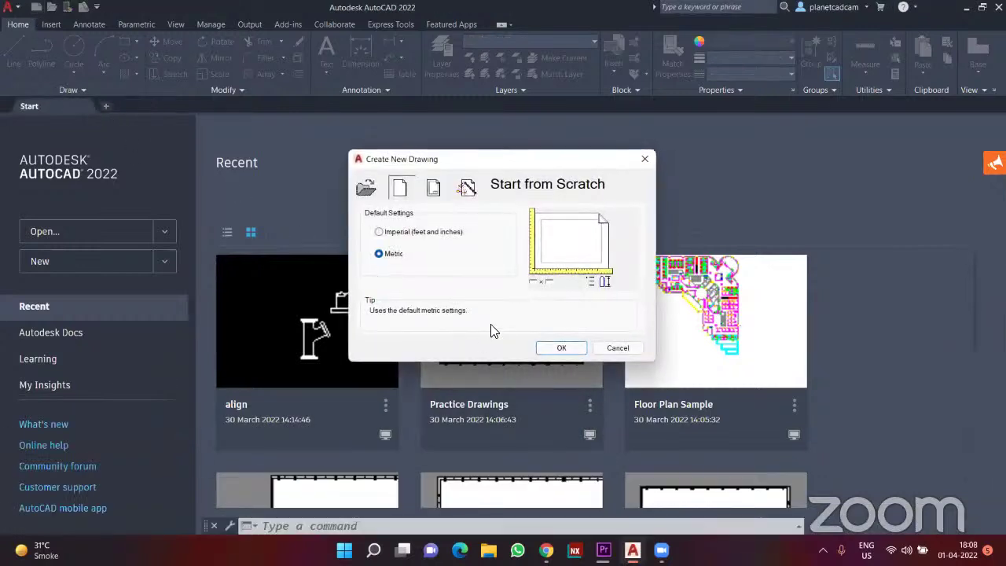
left_click(544, 349)
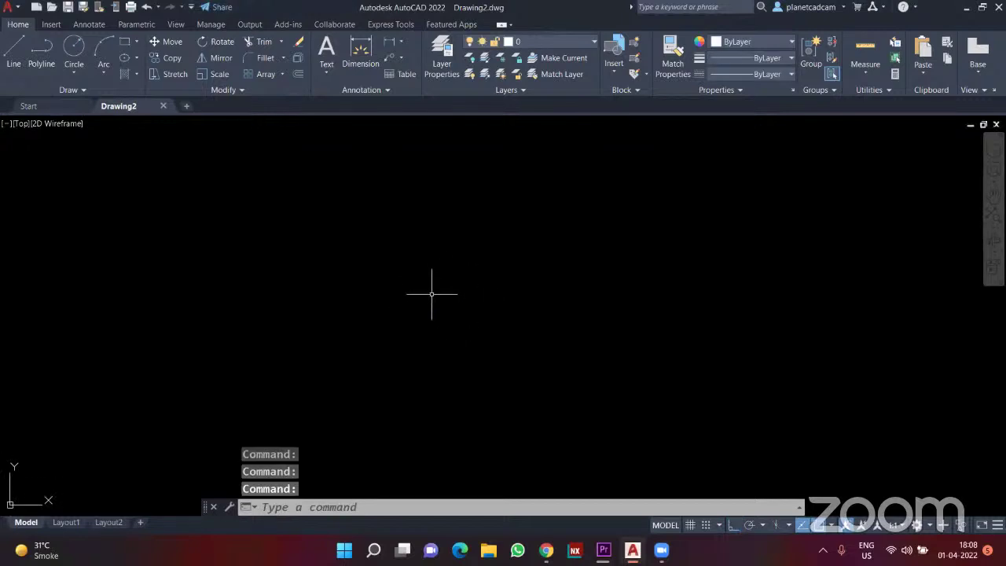
- Switch to a new Notepad window and place it over the drawing area
key("super+r")
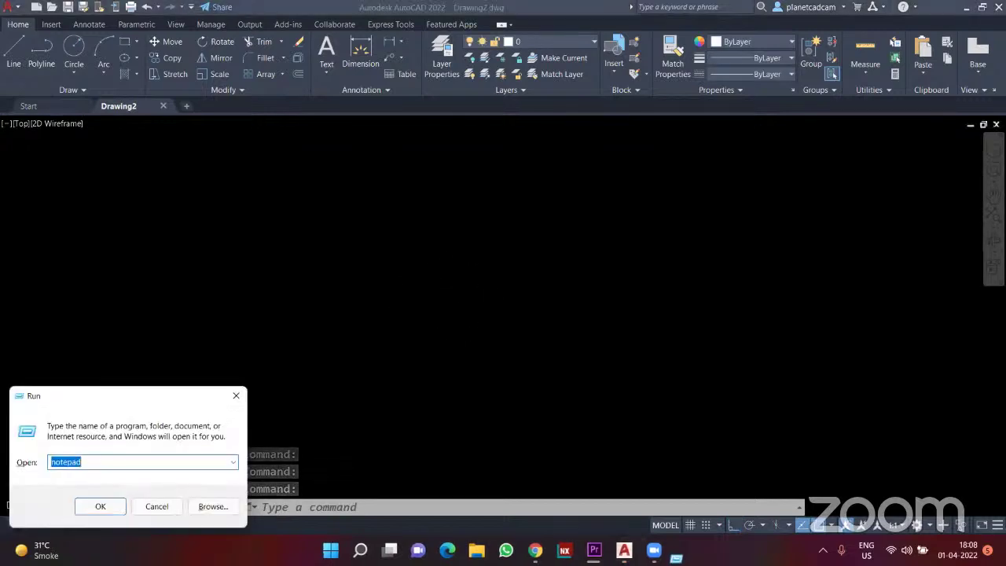
key("Return")
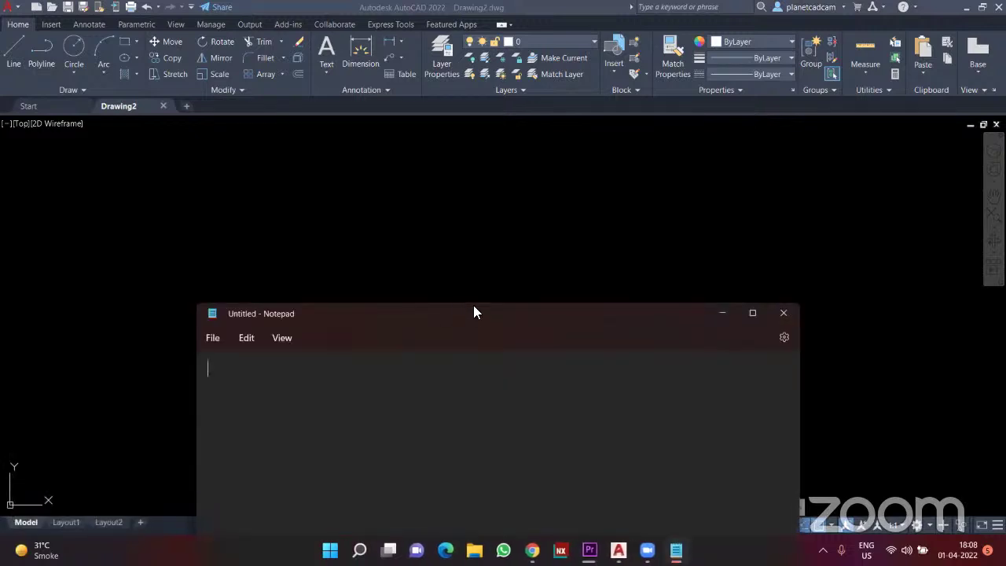
left_click_drag(474, 308, 484, 43)
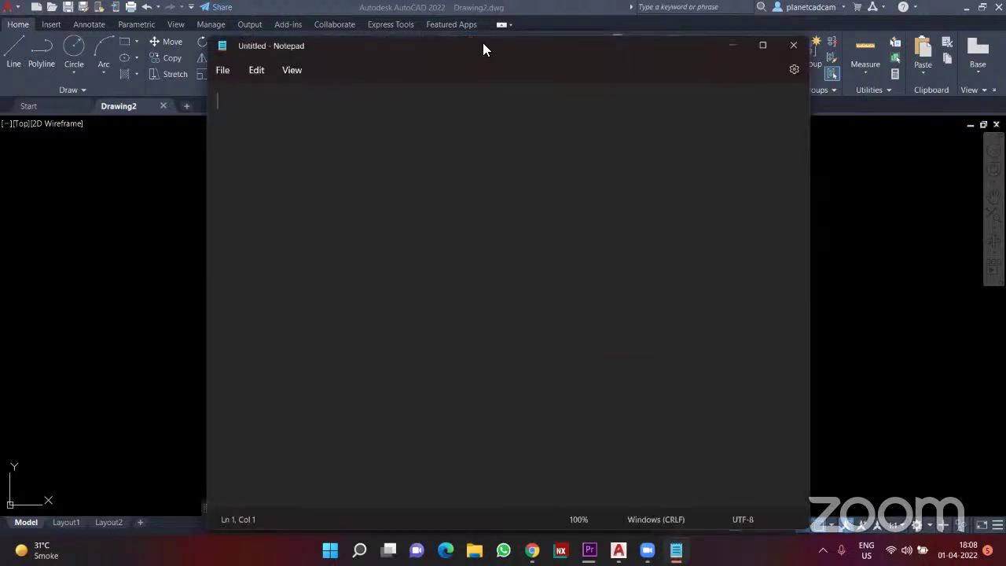
- Write the heading "BLOCK DEFINATION" in the empty note
type("BO")
key("BackSpace")
type("LOCK ")
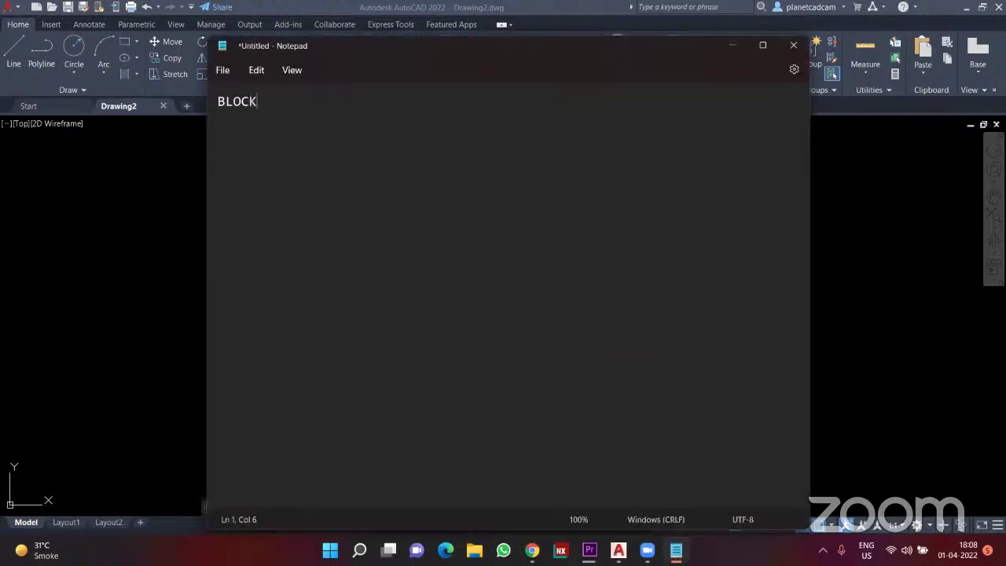
type("DEFINATION")
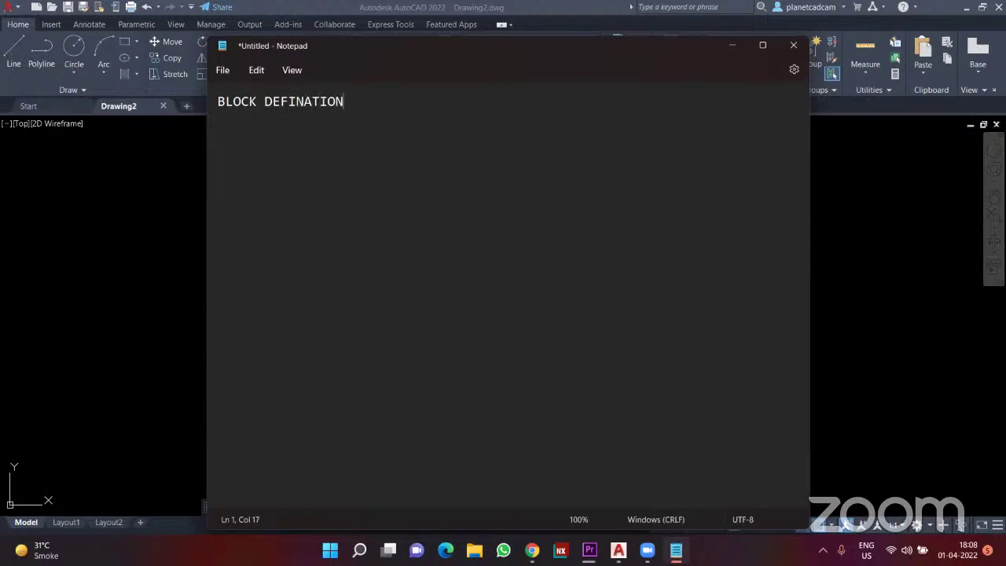
scroll(367, 110, "up", 16, "ctrl")
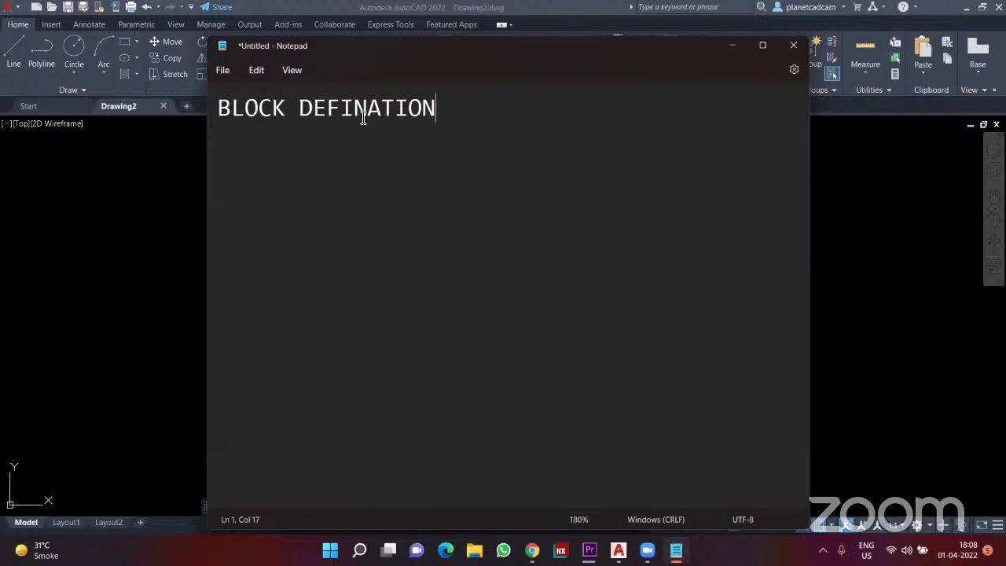
scroll(365, 118, "up", 1, "ctrl")
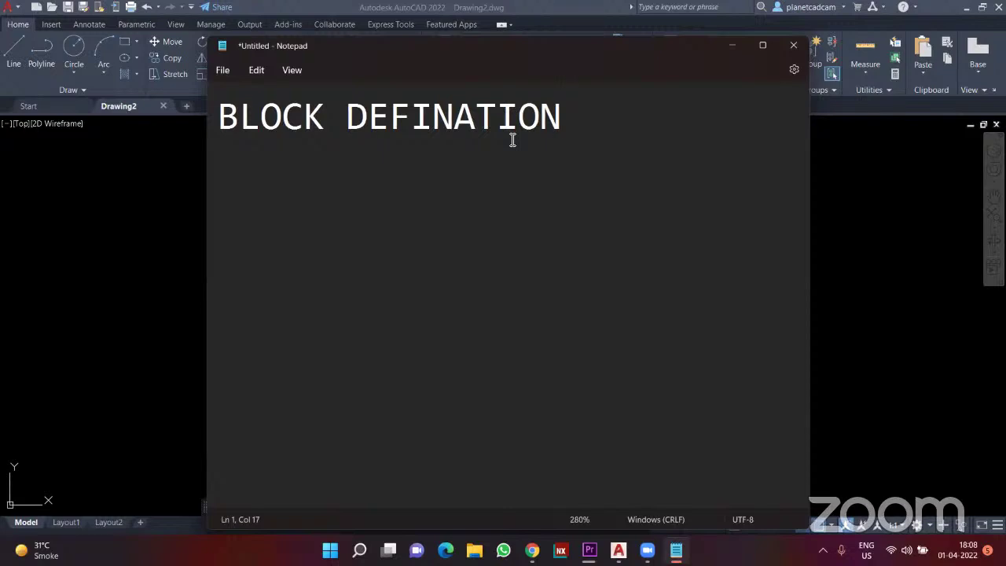
- Add a second line reading "BLOCK INSERT" below the heading in the note
key("Return")
type("B")
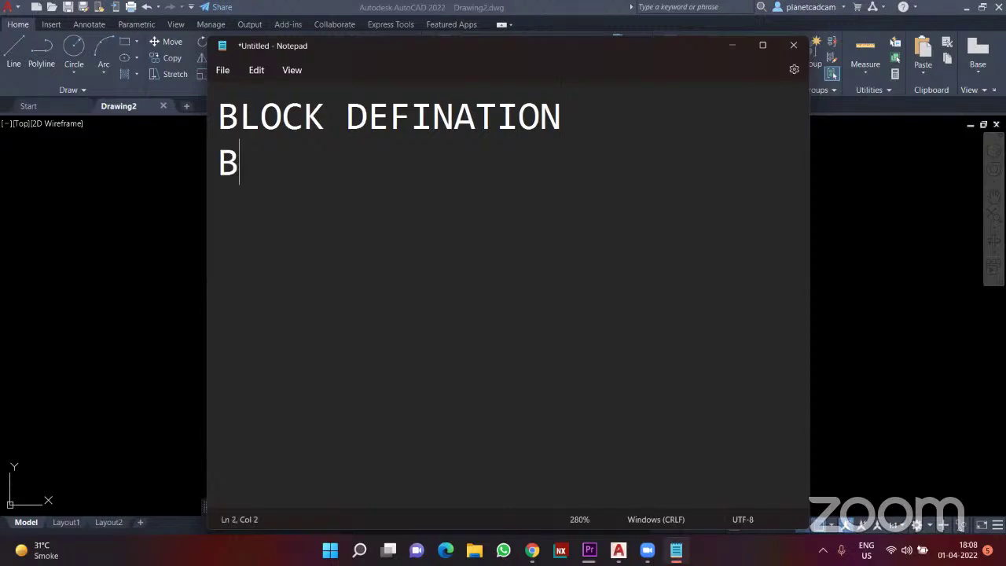
type("LOCK ")
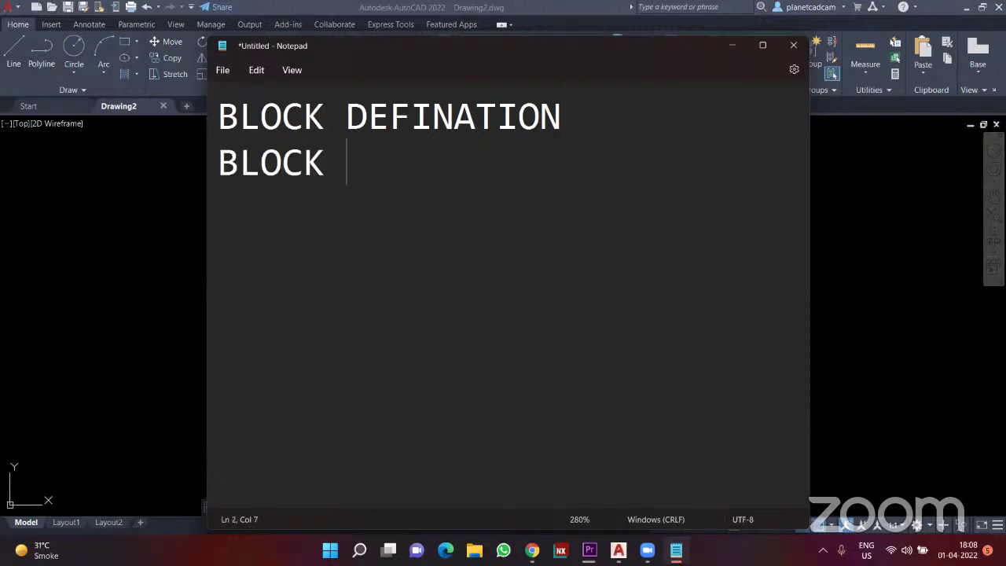
type("INSTERT")
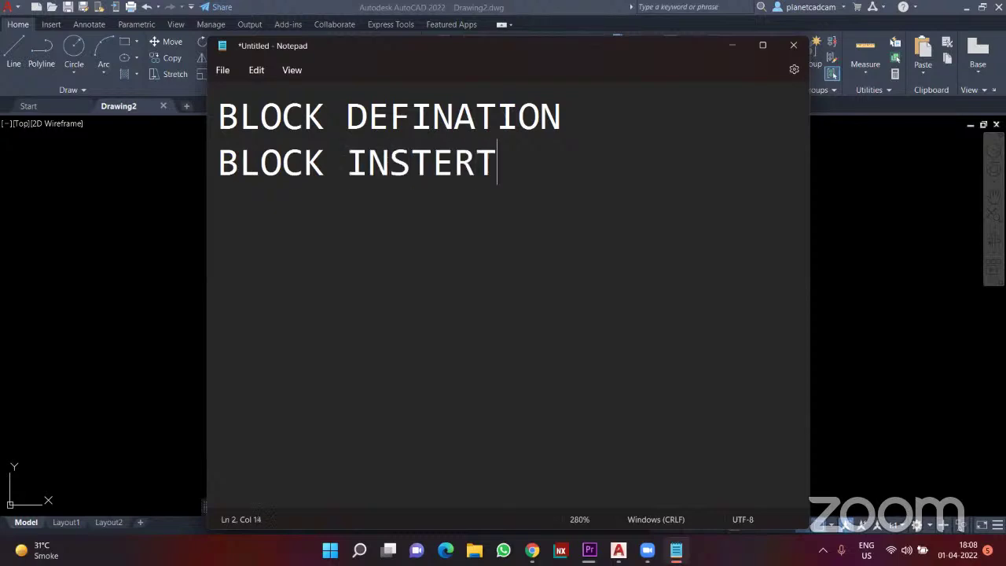
key("BackSpace")
key("BackSpace")
key("BackSpace")
key("BackSpace")
type("ERT")
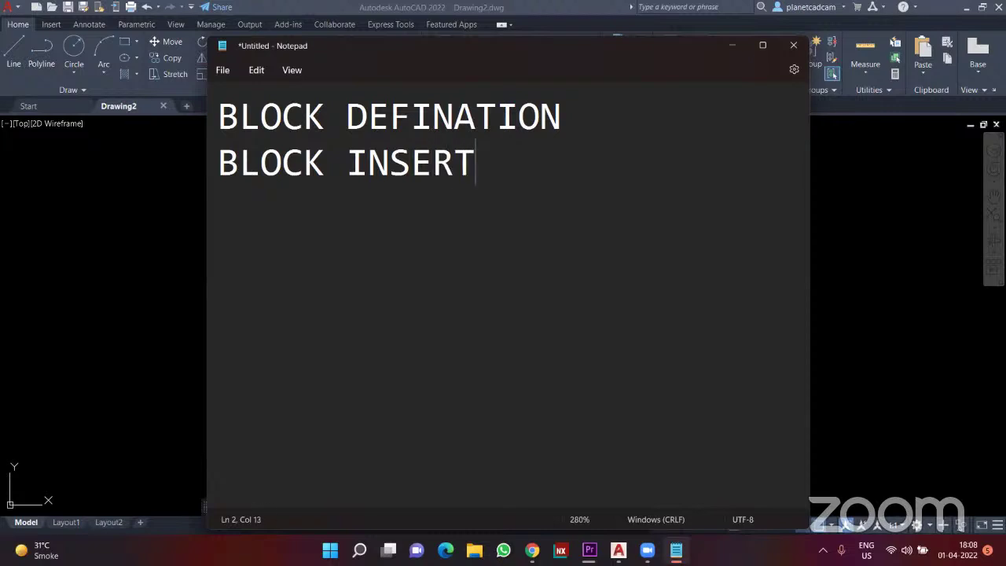
type("IT")
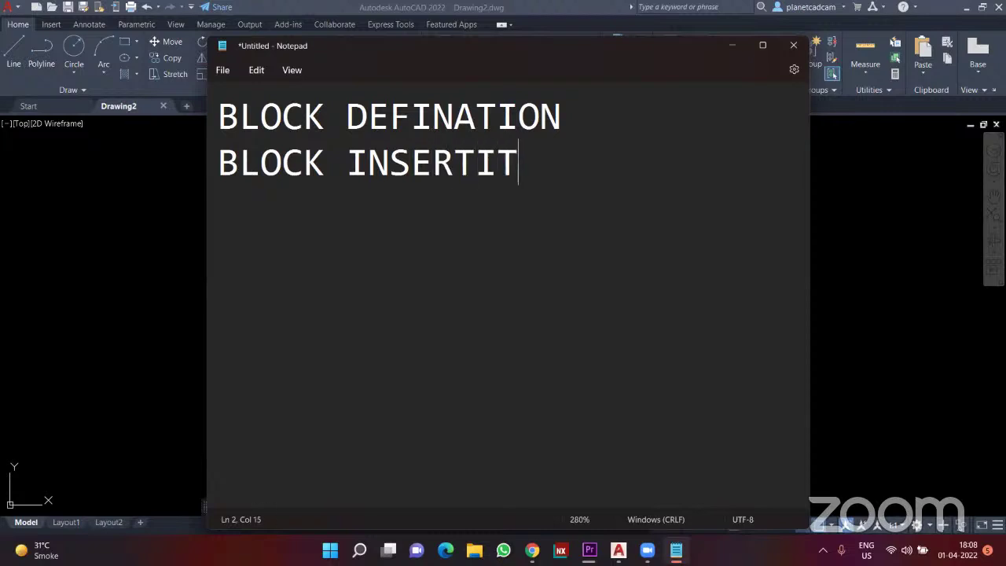
type("O")
key("BackSpace")
key("BackSpace")
key("BackSpace")
left_click_drag(348, 162, 482, 173)
left_click(481, 171)
- Add a third line reading "BLOCK WRITE" to the note
key("Home")
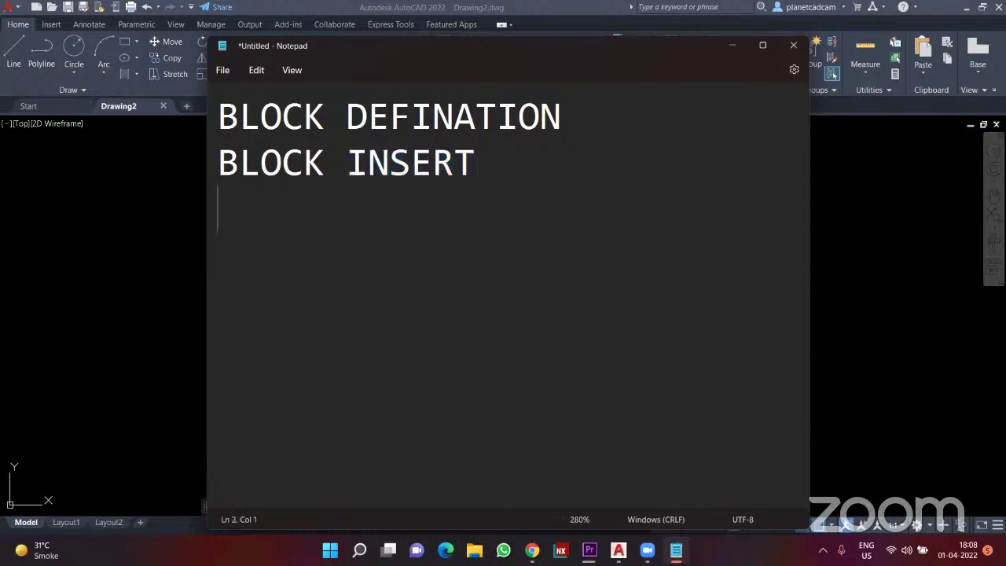
key("Down")
type("BLOK")
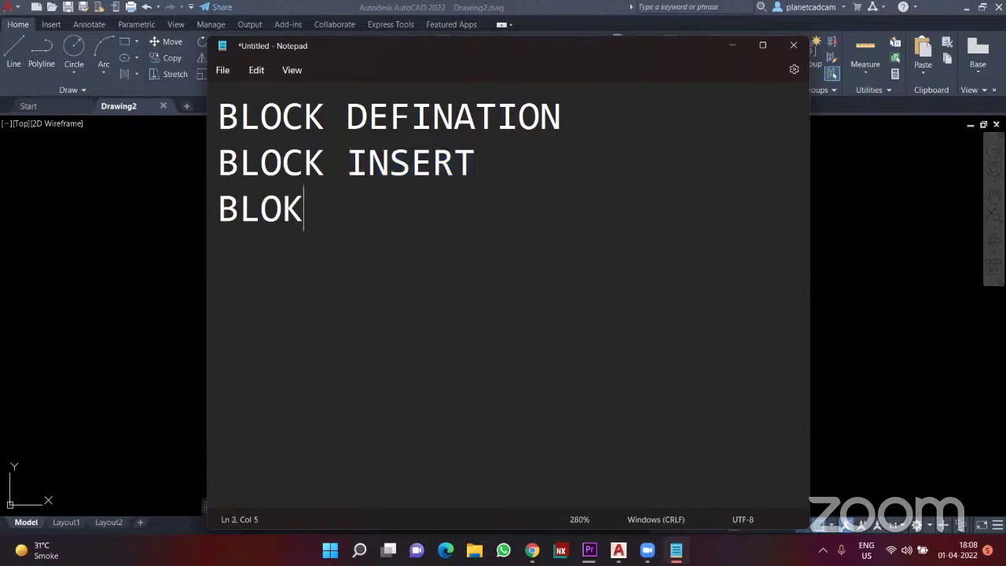
key("BackSpace")
type("XK")
key("BackSpace")
key("BackSpace")
key("BackSpace")
type("CK")
key("BackSpace")
key("BackSpace")
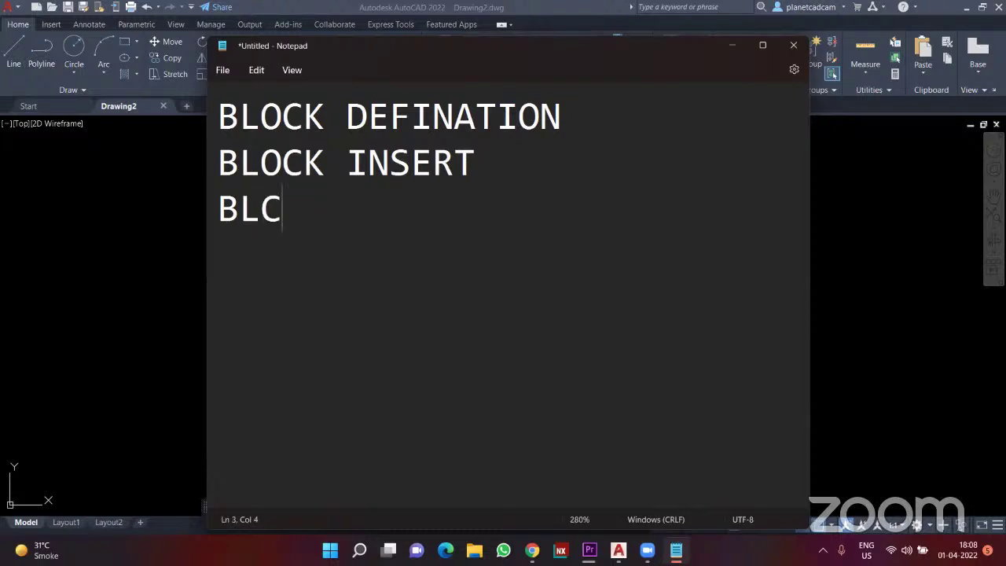
type("OXK")
key("BackSpace")
key("BackSpace")
type("CK ")
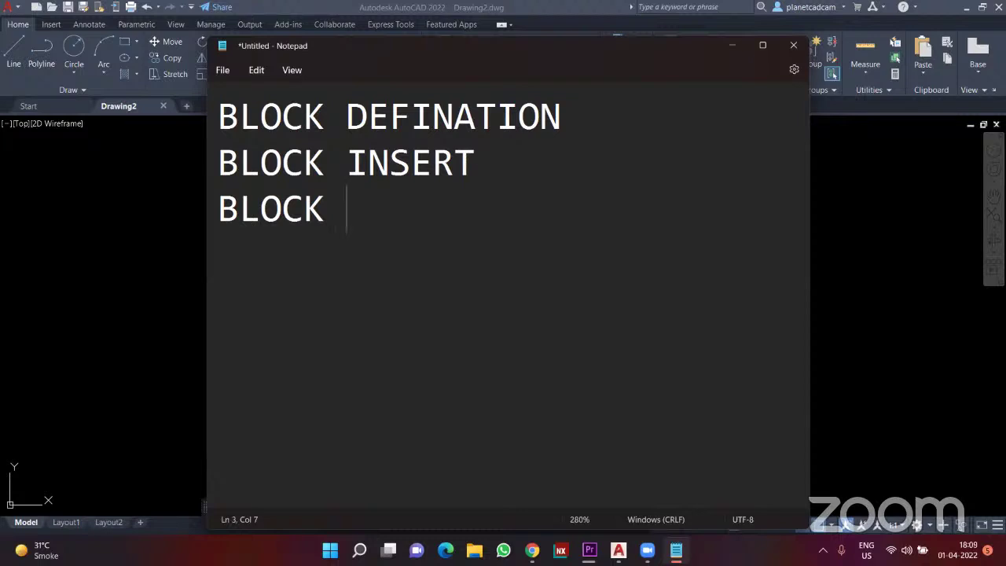
type("WRITE")
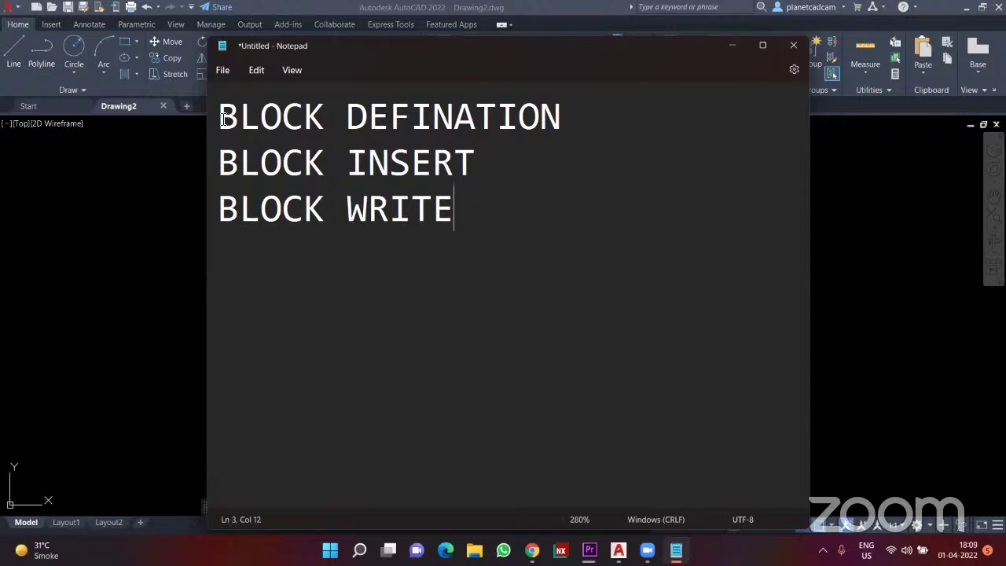
- Highlight the lines BLOCK DEFINATION, BLOCK INSERT and BLOCK WRITE one after another
left_click_drag(222, 118, 572, 134)
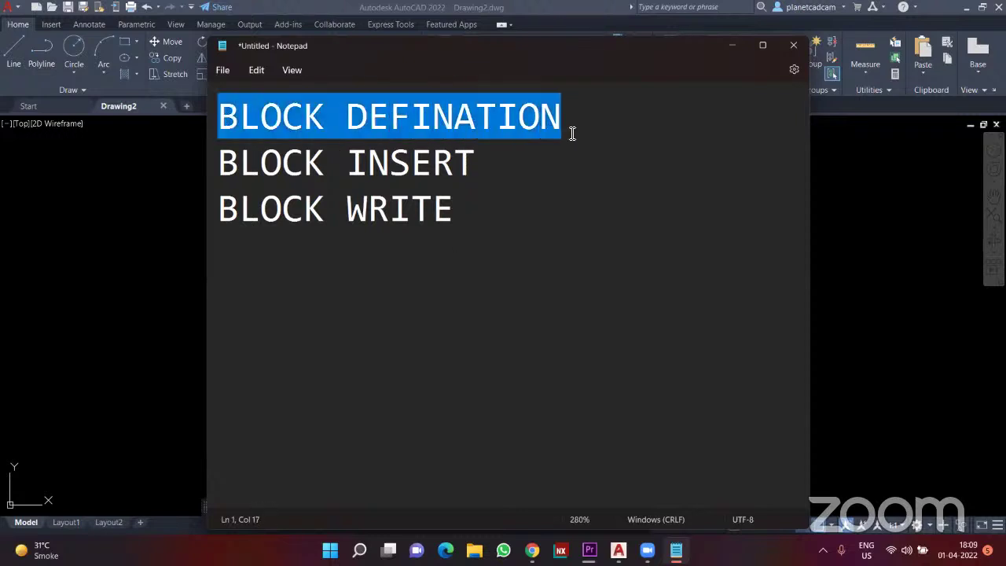
left_click_drag(219, 164, 483, 175)
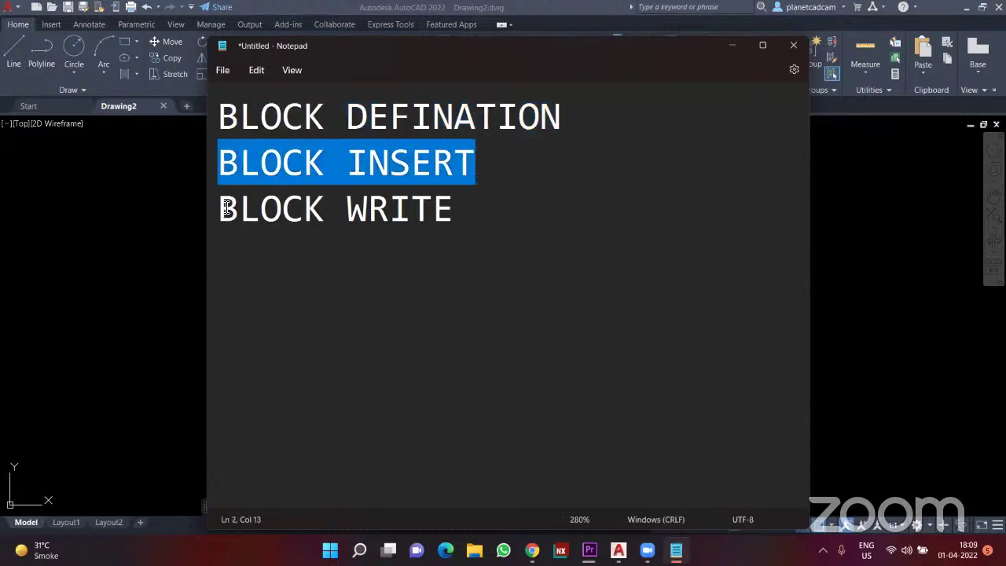
left_click_drag(221, 209, 456, 231)
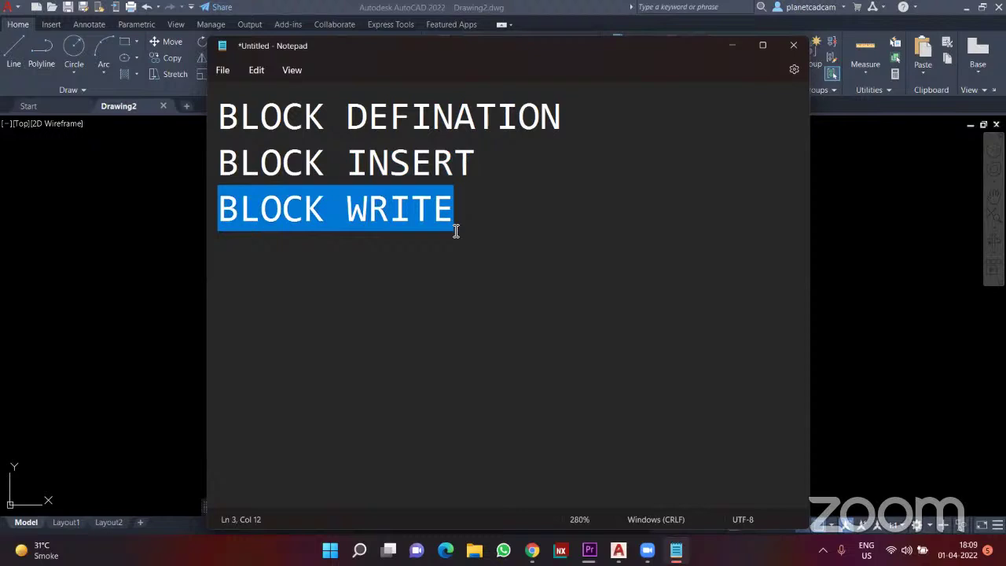
left_click(493, 216)
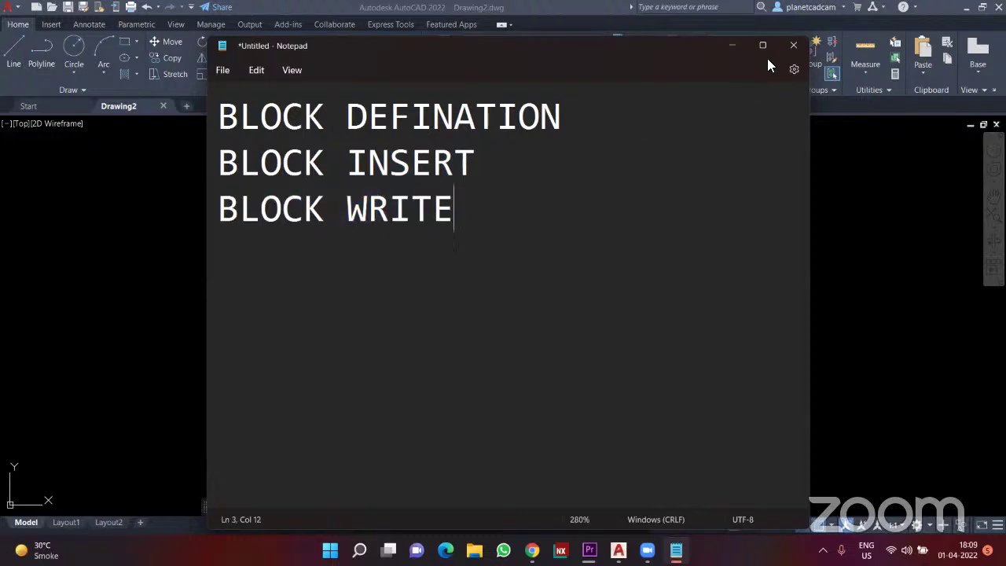
- Return to the AutoCAD drawing and draw a horizontal line 80 units long to the right with Ortho on
left_click(731, 45)
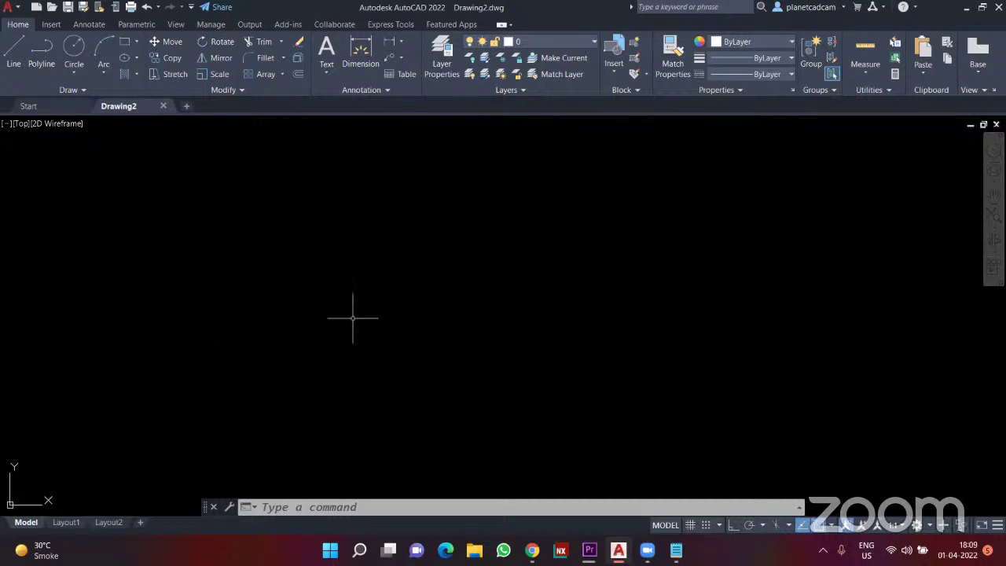
type("l")
key("Return")
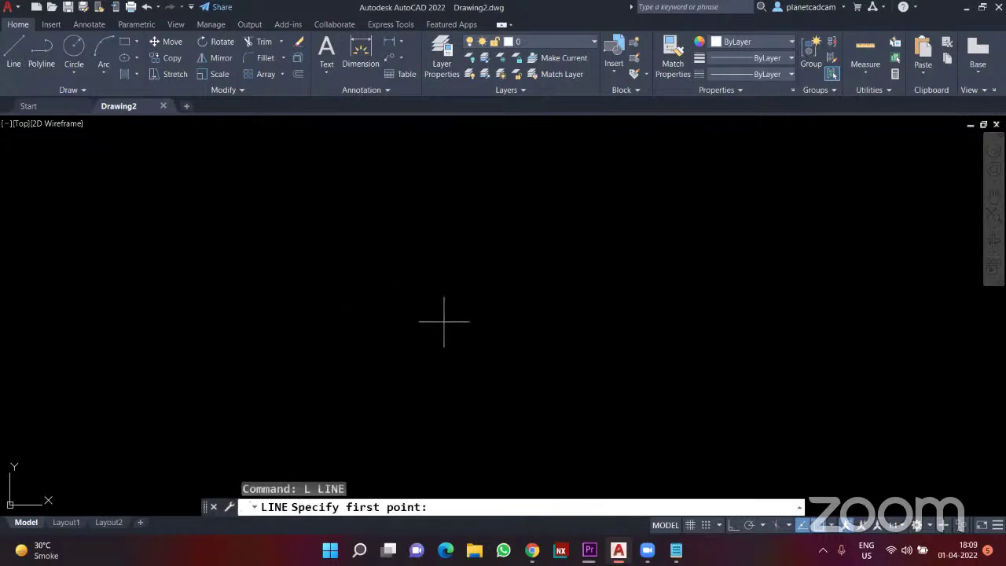
left_click(455, 320)
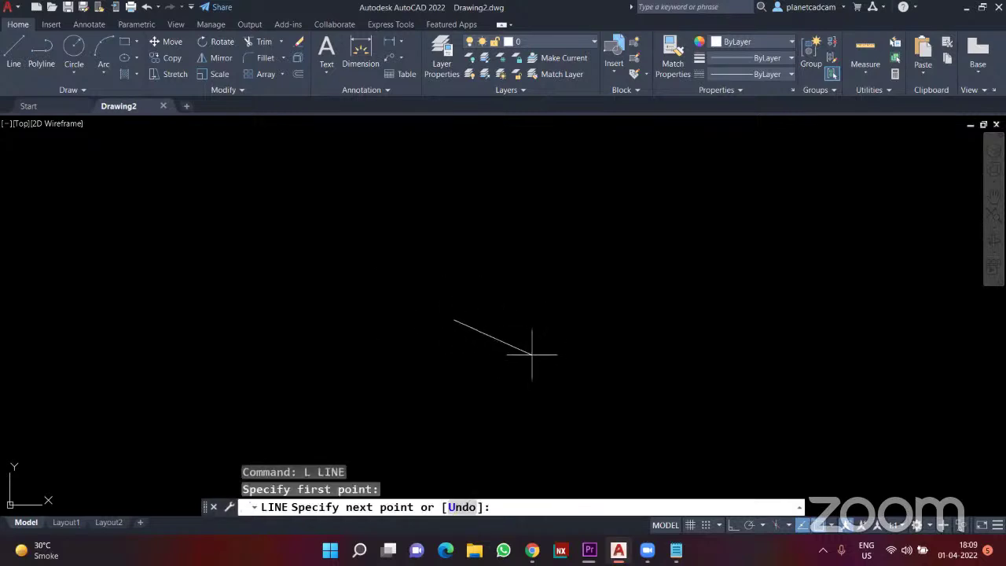
key("F8")
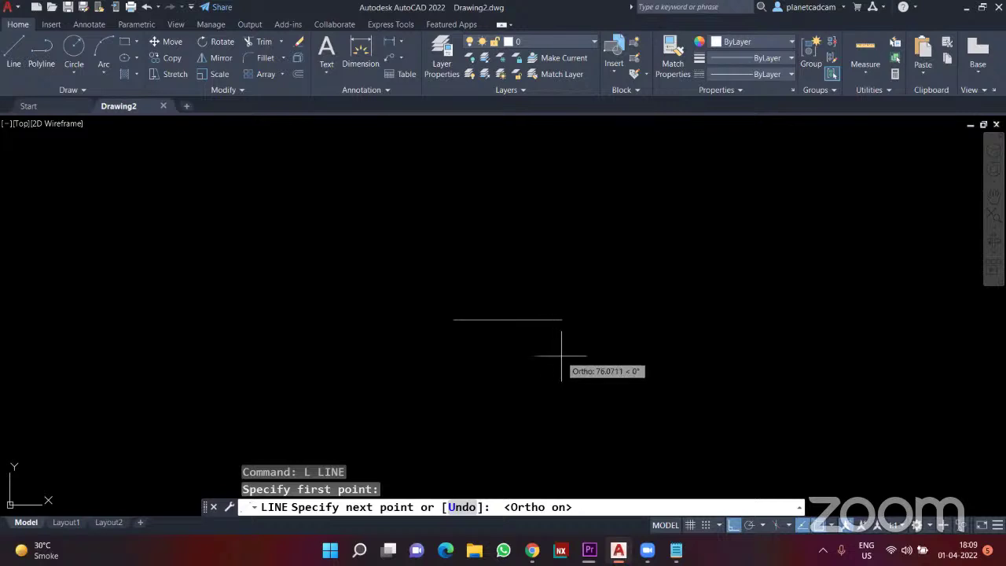
type("80")
key("Return")
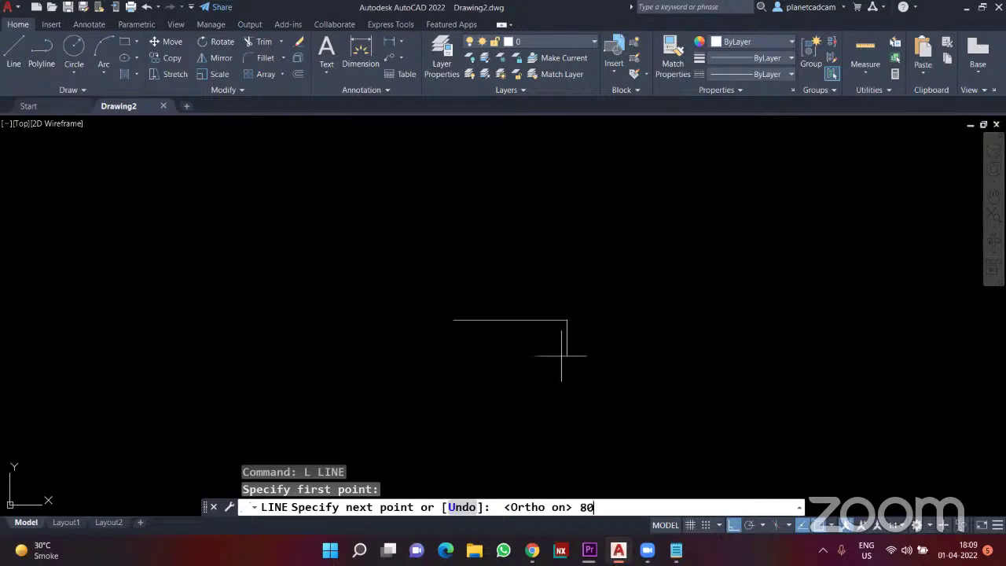
key("Escape")
- Stretch the left endpoint of the horizontal line 80 units straight up
left_click(524, 333)
left_click(454, 320)
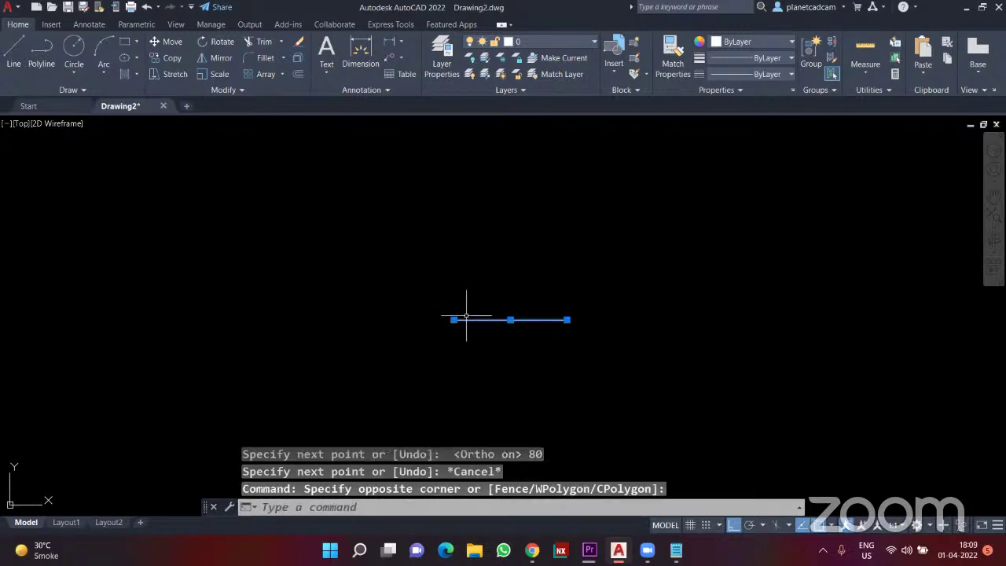
left_click(454, 320)
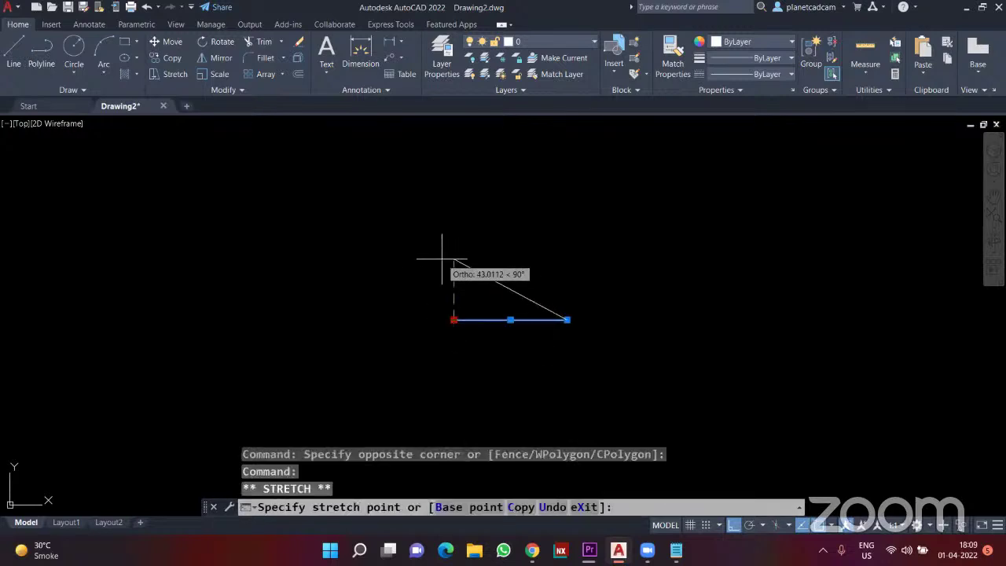
type("80")
key("Return")
key("Escape")
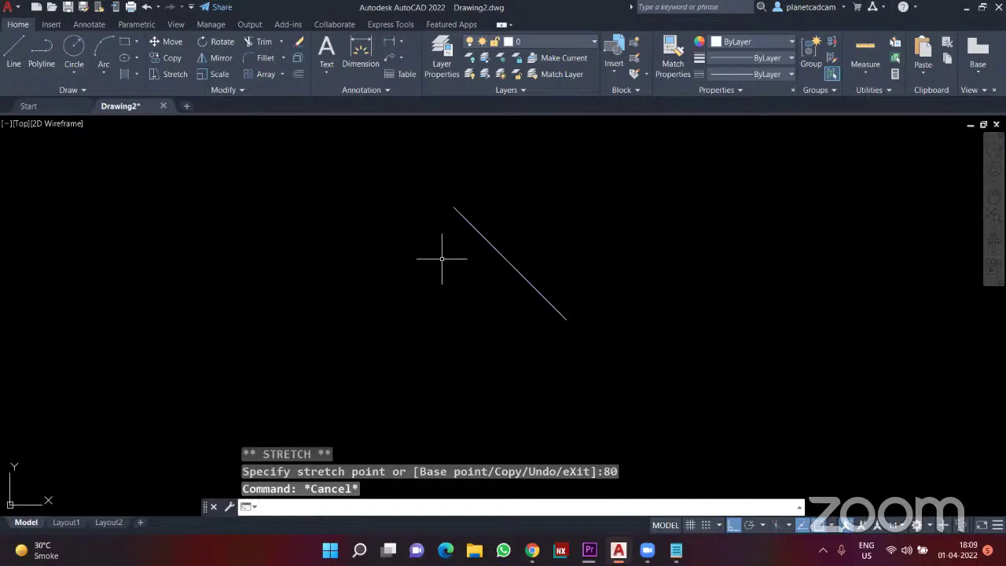
- Undo the view changes and the endpoint stretch of the line
middle_click_drag(442, 258, 506, 229)
scroll(478, 234, "up", 2)
scroll(479, 235, "down", 2)
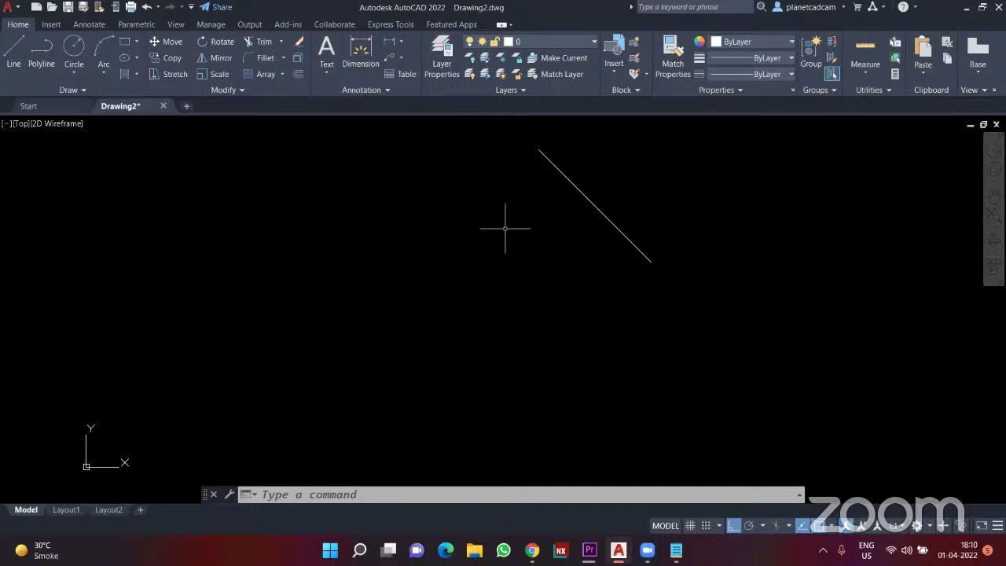
key("ctrl+z")
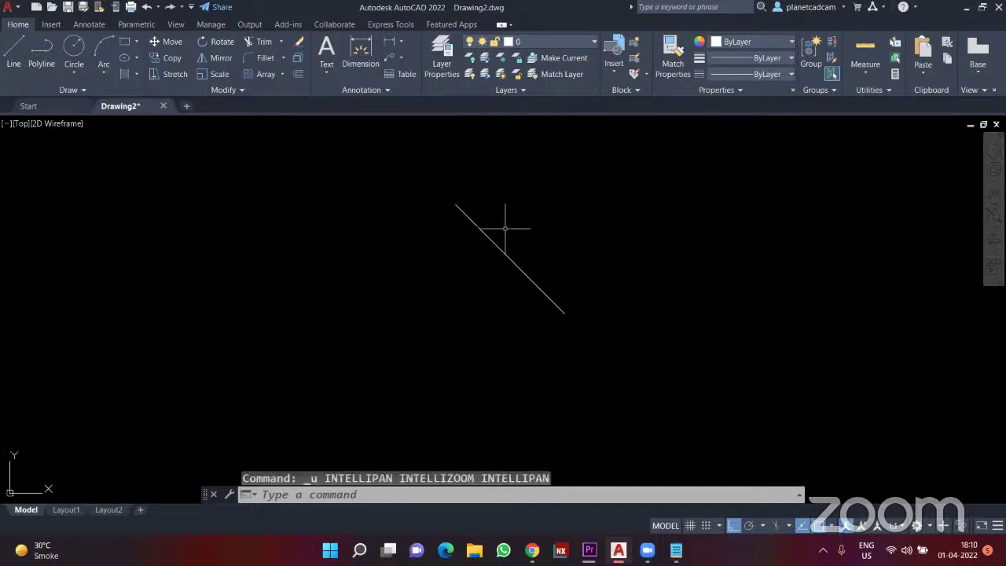
key("ctrl+z")
- Stretch the horizontal line's left endpoint vertically upward by 80 units to make it diagonal
scroll(474, 325, "up", 3)
scroll(444, 331, "up", 2)
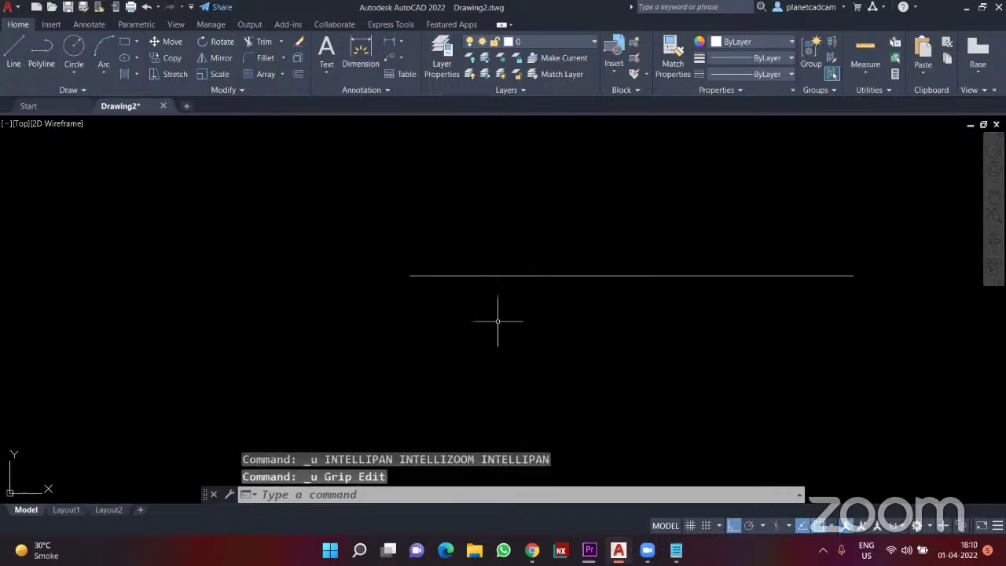
left_click(495, 257)
left_click(440, 305)
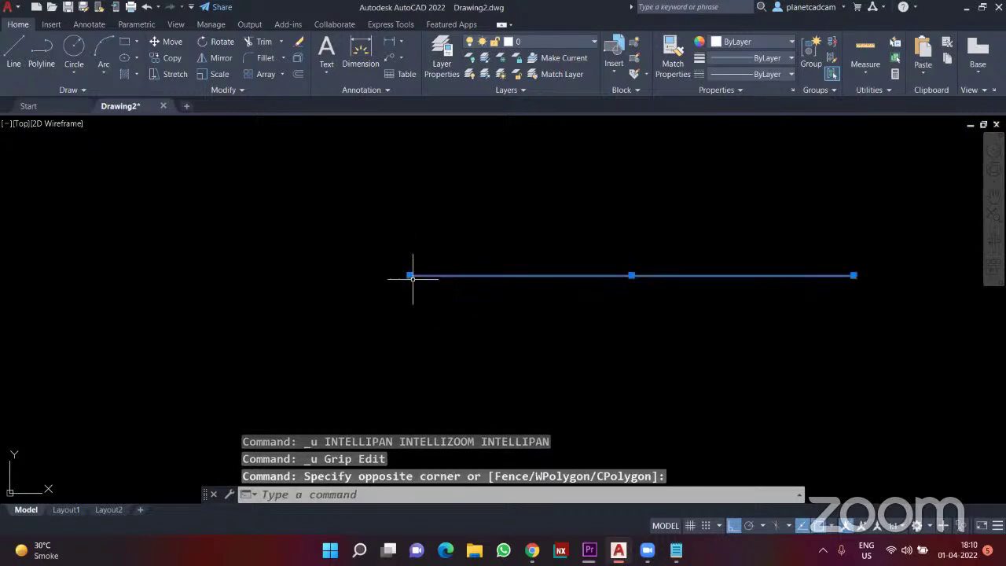
scroll(461, 355, "down", 3)
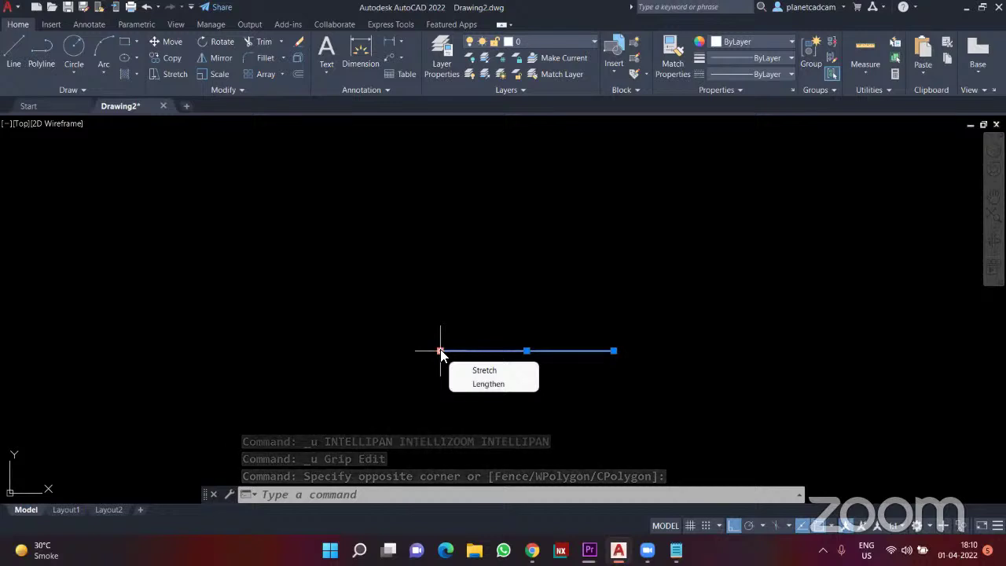
left_click(441, 350)
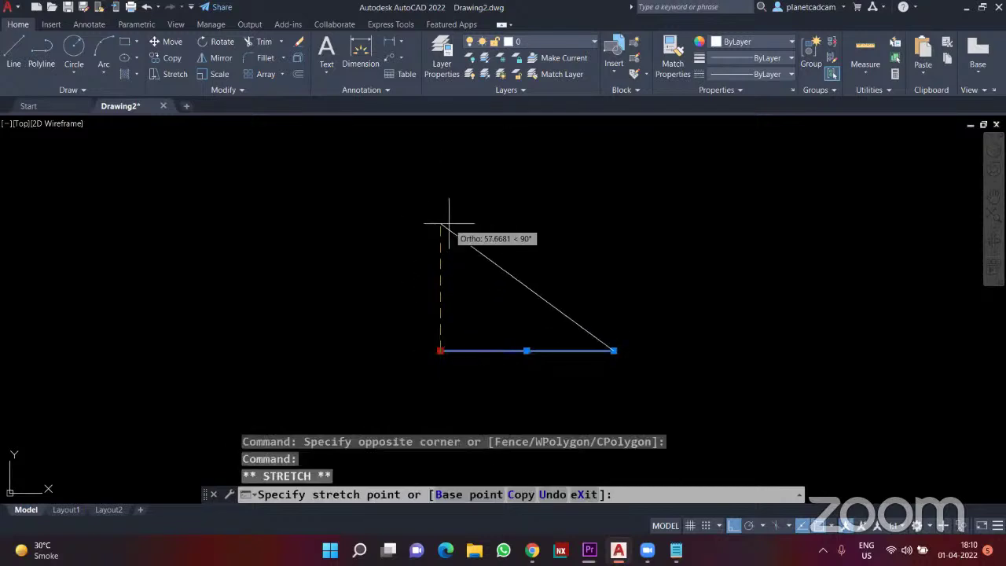
type("80")
key("Return")
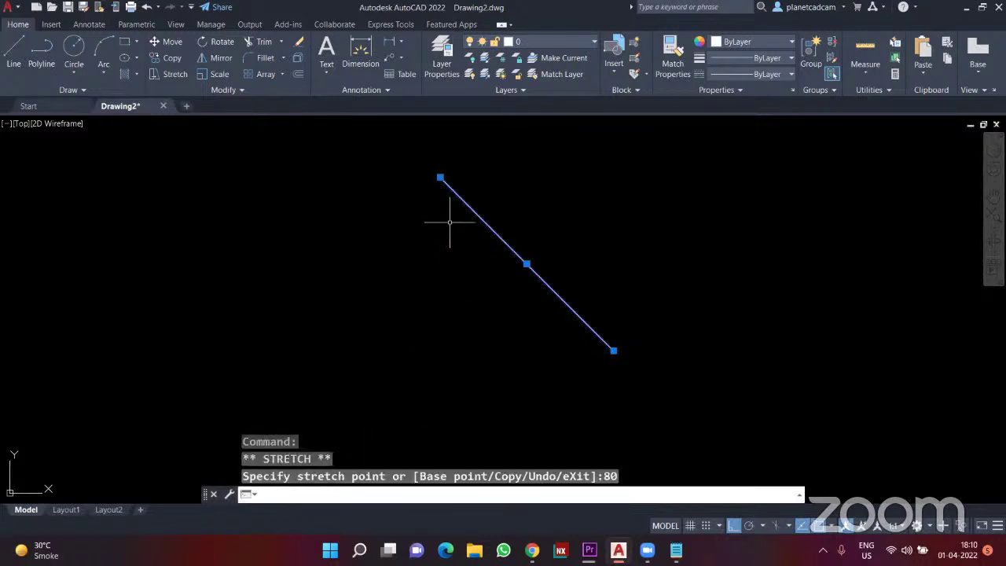
key("Escape")
- Draw two connected lines from the diagonal line's upper endpoint, 40 units straight down and 100 units horizontally left
scroll(488, 231, "down", 4)
scroll(491, 233, "up", 2)
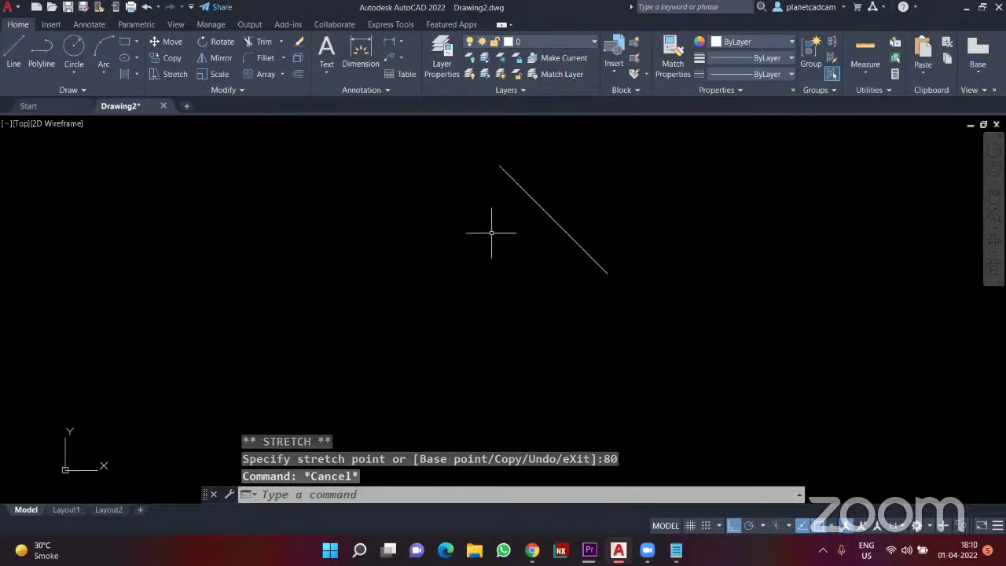
type("l")
key("Return")
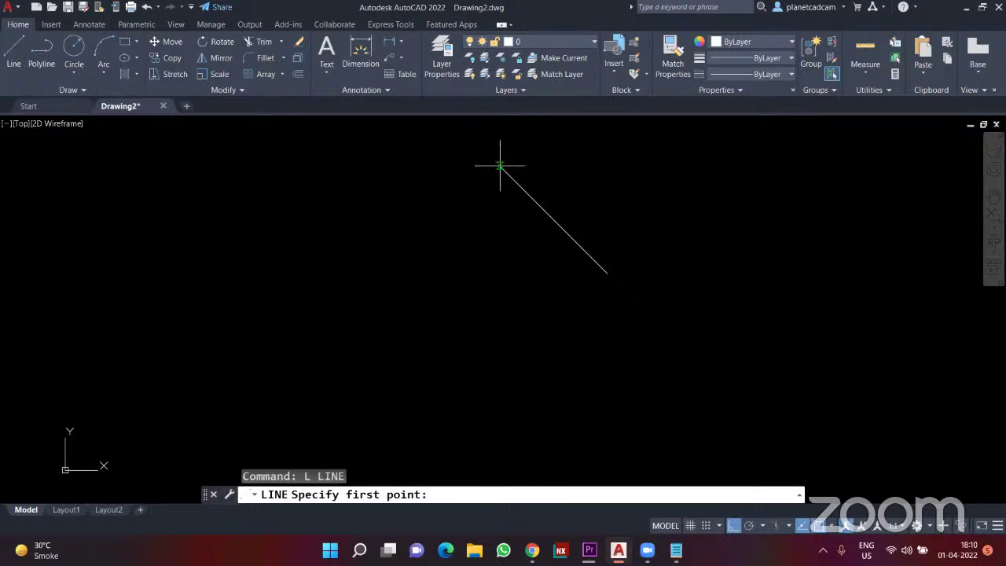
left_click(500, 165)
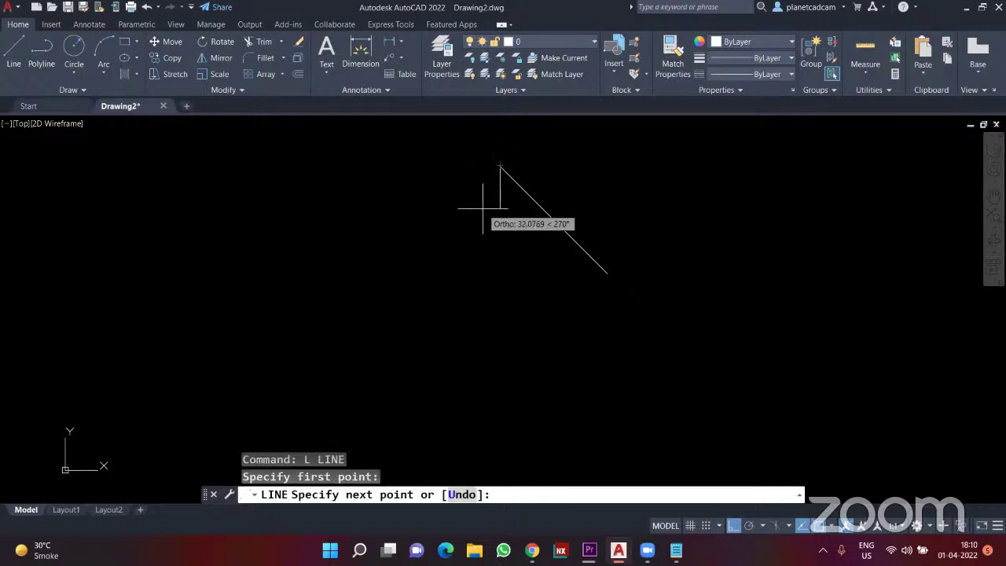
type("35")
key("BackSpace")
key("BackSpace")
type("40")
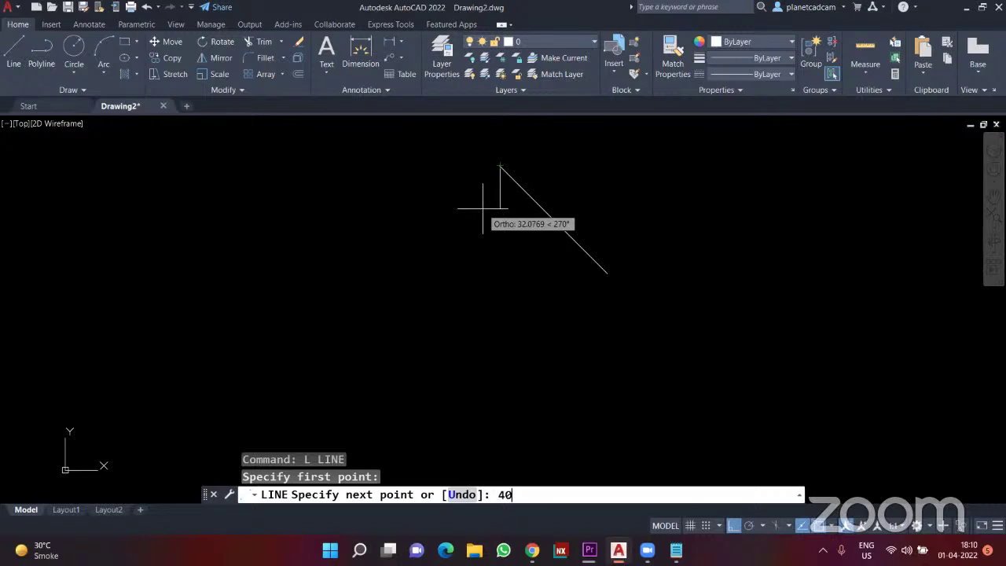
key("Return")
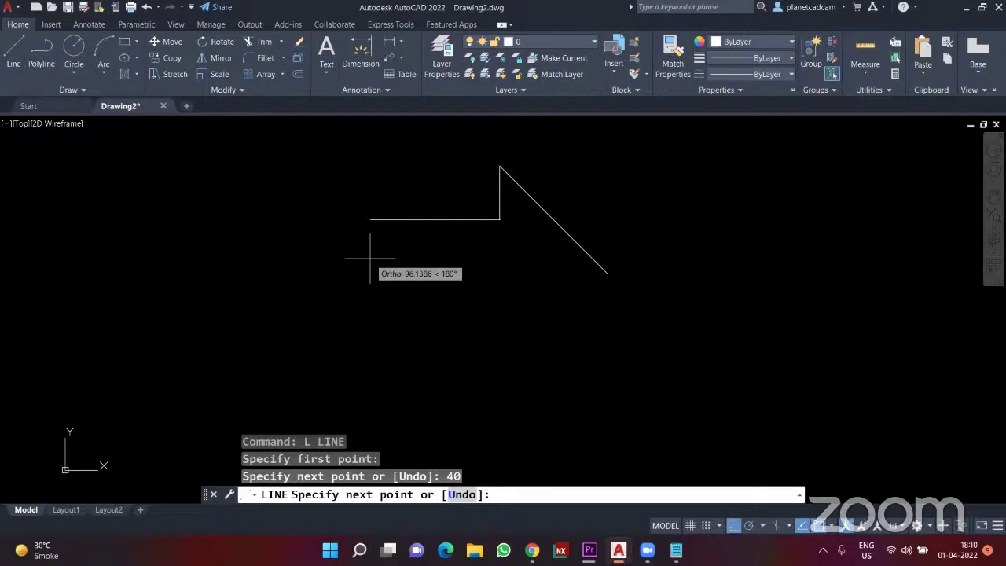
type("100")
key("Return")
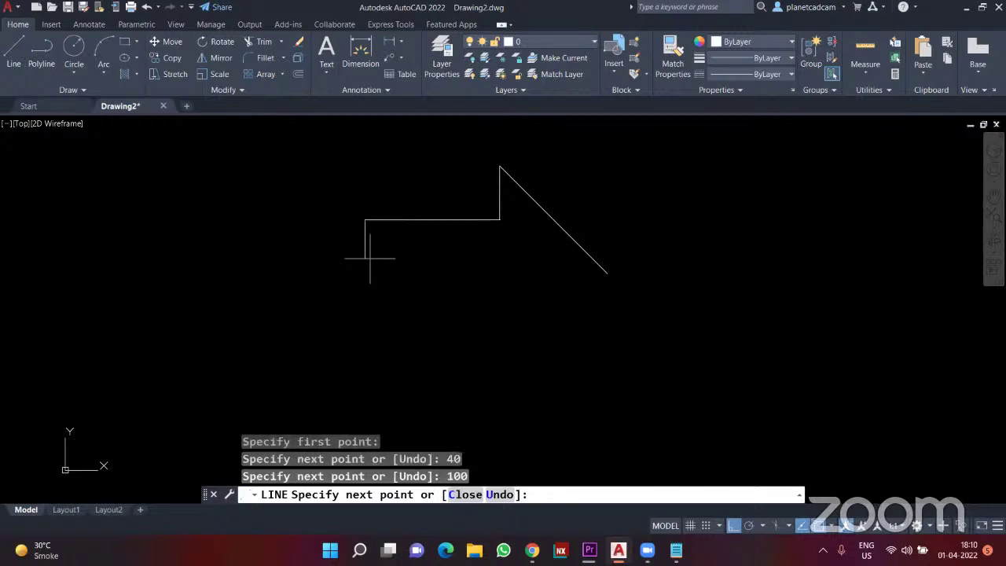
key("Escape")
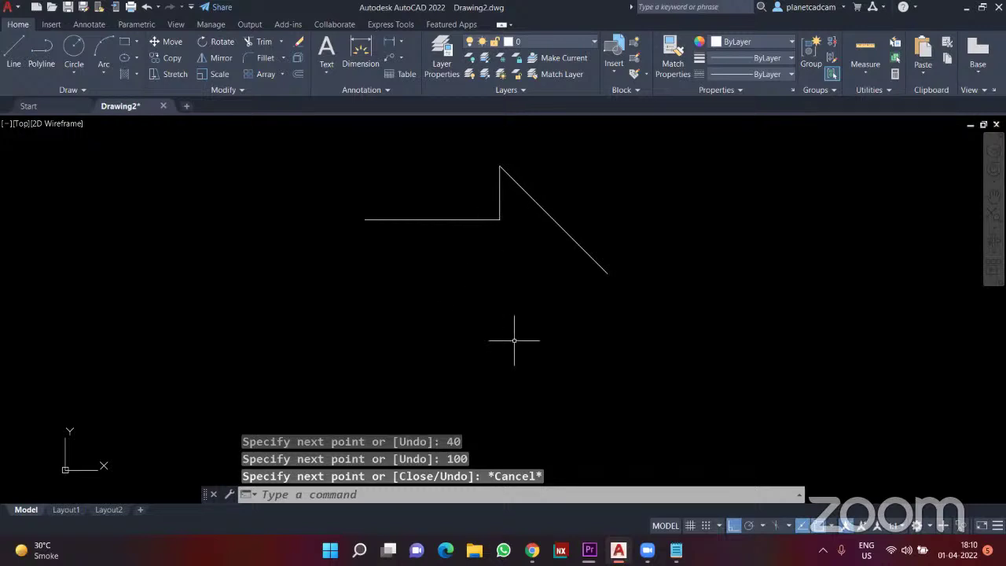
middle_click_drag(509, 302, 519, 317)
type("M")
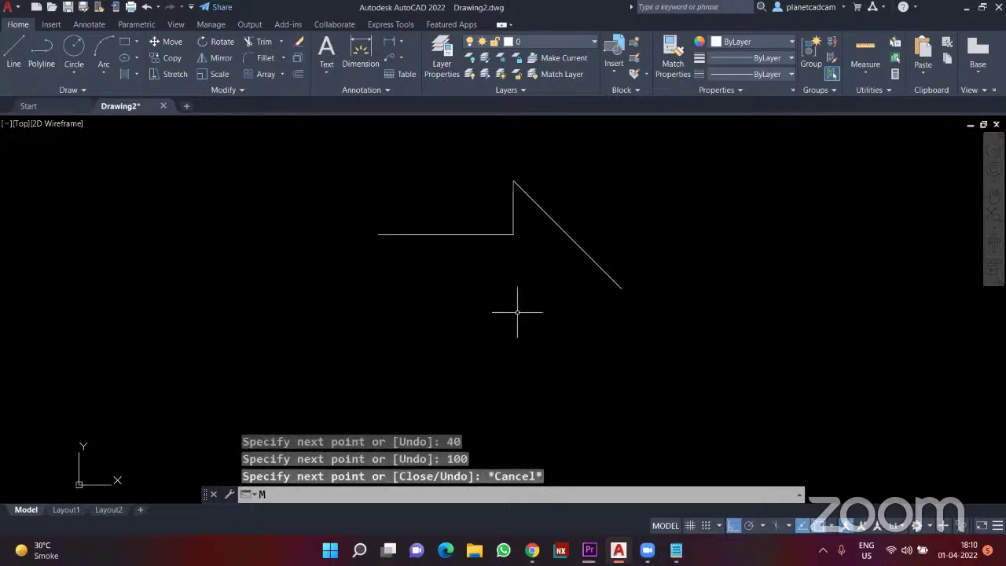
type("I")
key("Return")
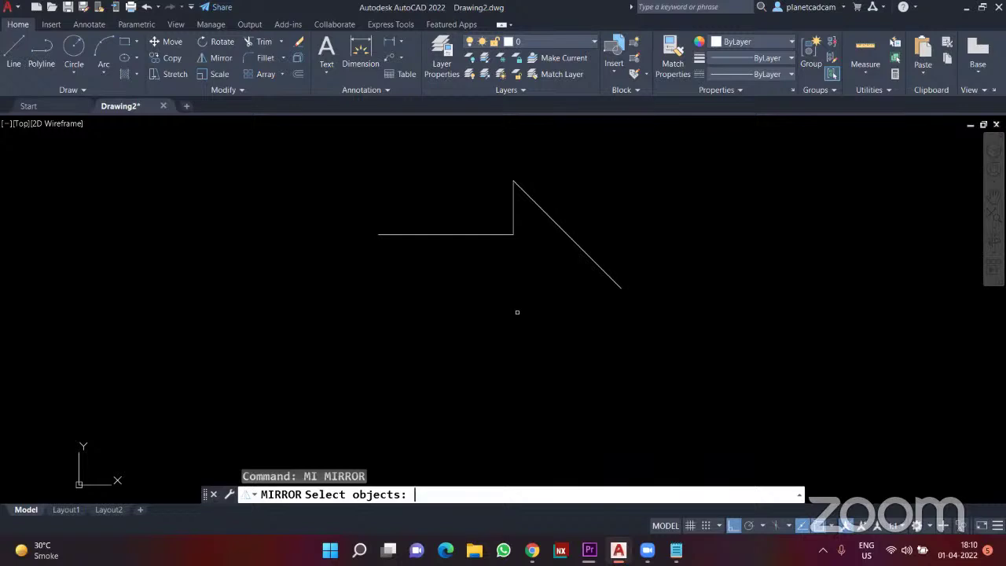
left_click(639, 305)
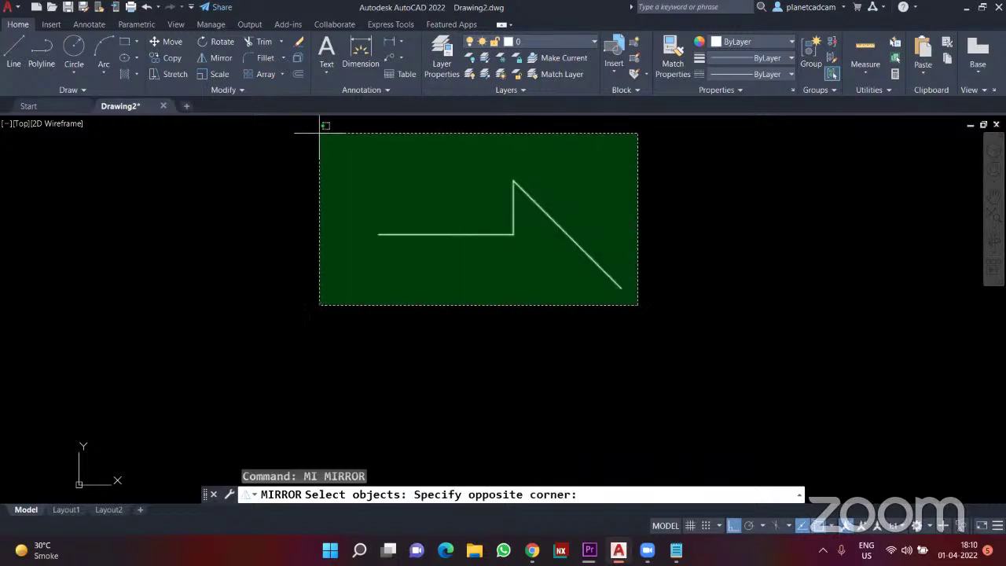
left_click(319, 141)
key("Escape")
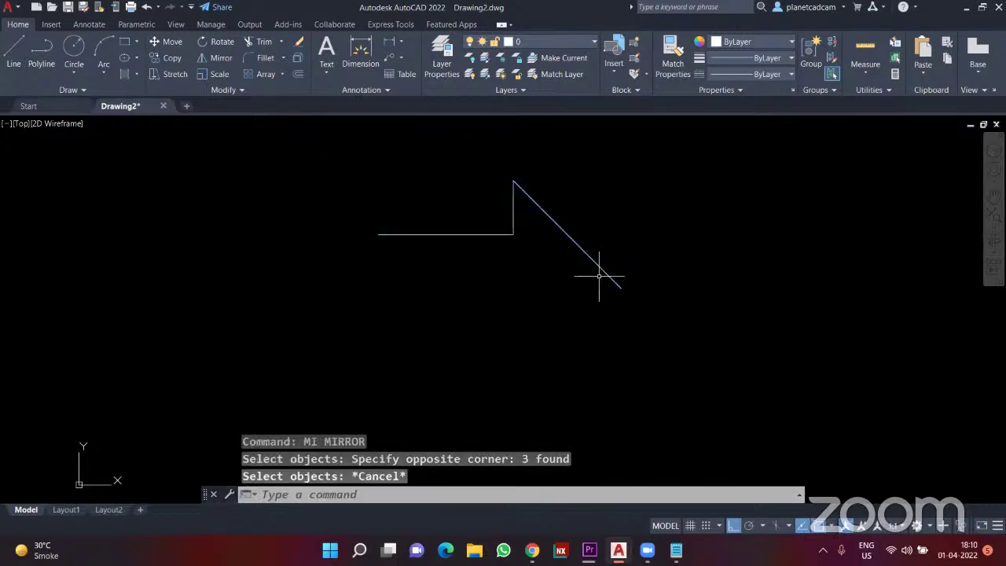
- Mirror the three lines about a horizontal axis through the arrow tip with Ortho off, keeping the source objects
type("mi")
key("Return")
left_click(641, 300)
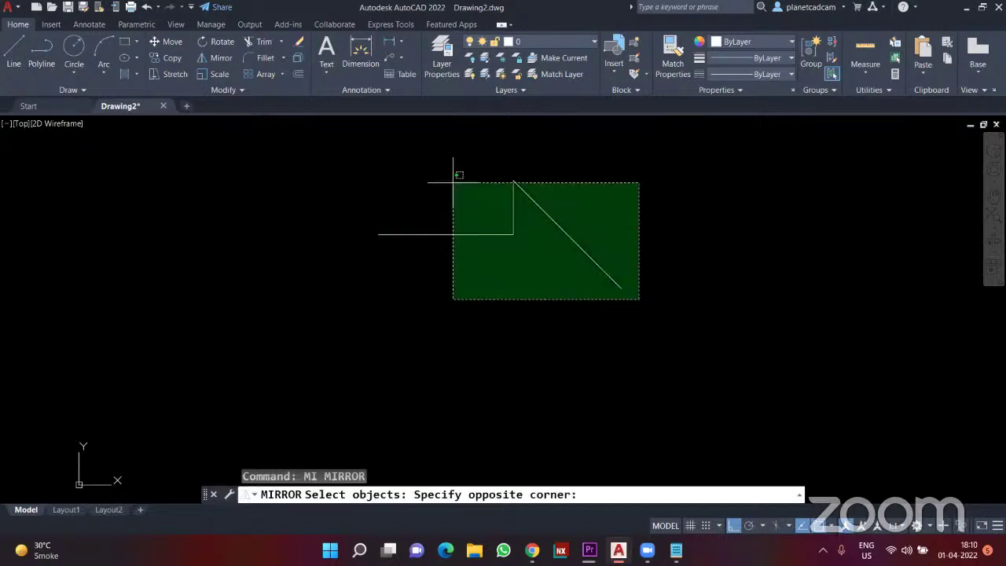
left_click(332, 122)
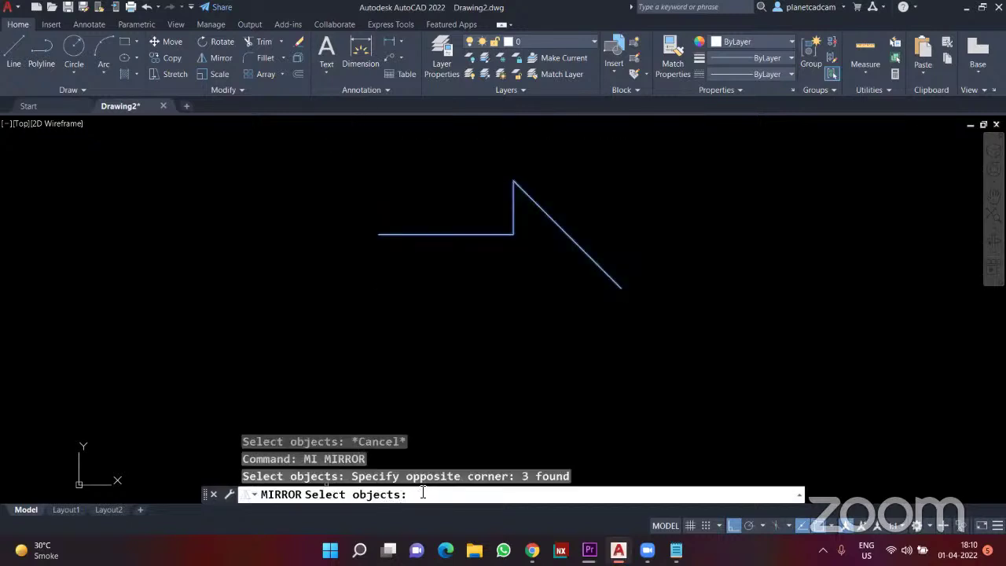
key("Return")
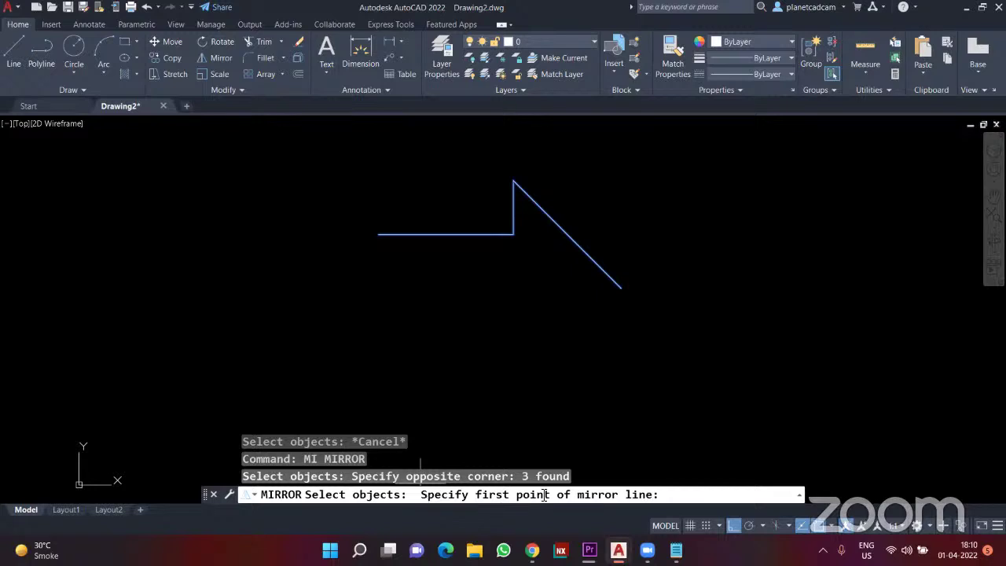
left_click(621, 288)
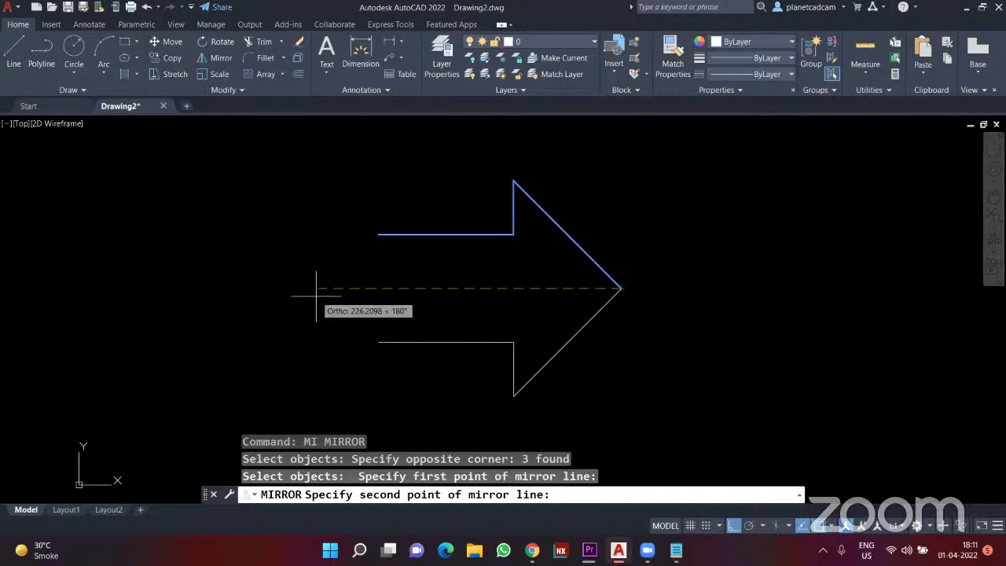
key("F8")
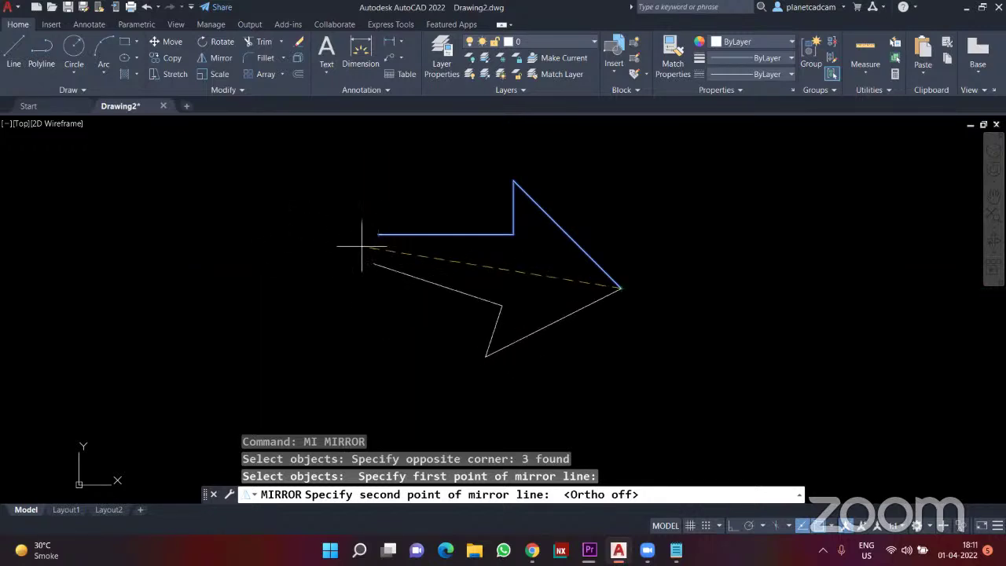
left_click(307, 289)
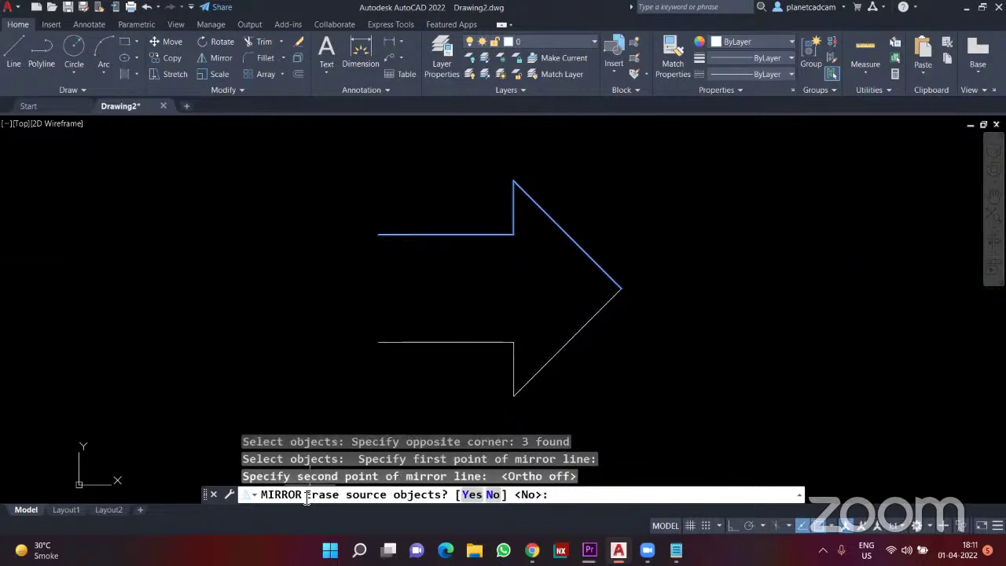
left_click(493, 495)
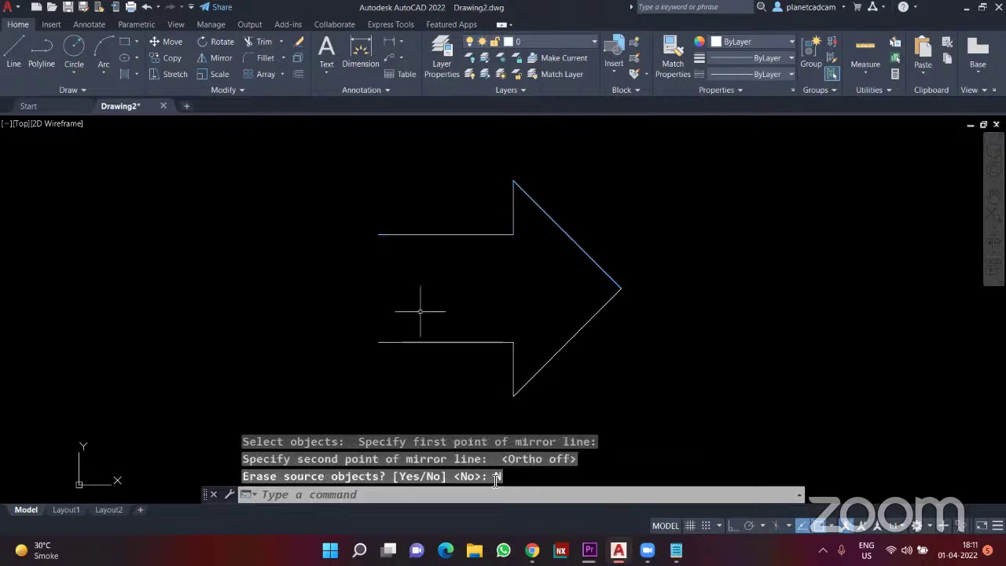
key("Escape")
key("Escape")
key("Escape")
- Close the arrow's tail with a vertical line joining the open left ends of the two horizontal lines
type("l")
key("Return")
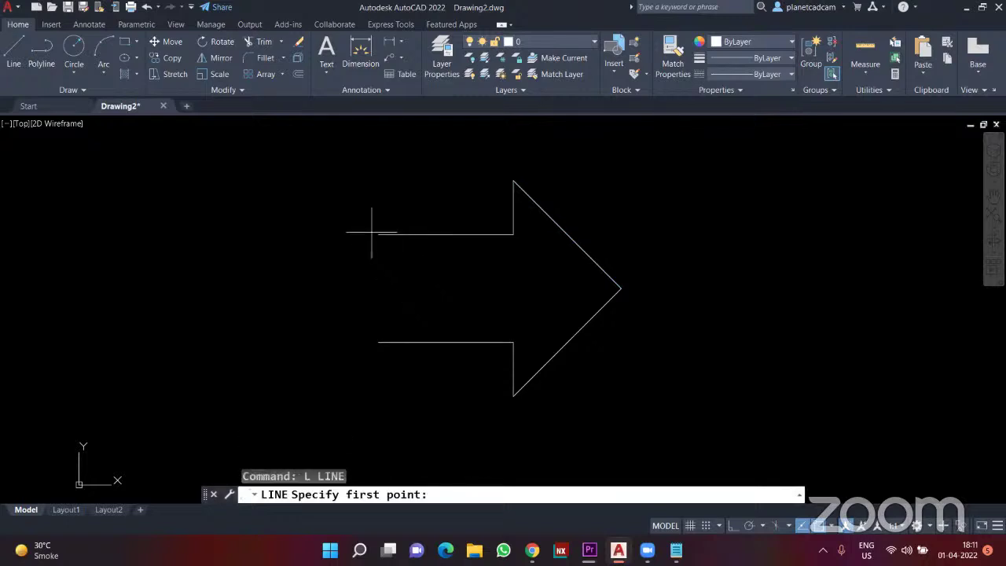
left_click(379, 234)
left_click(379, 343)
key("Escape")
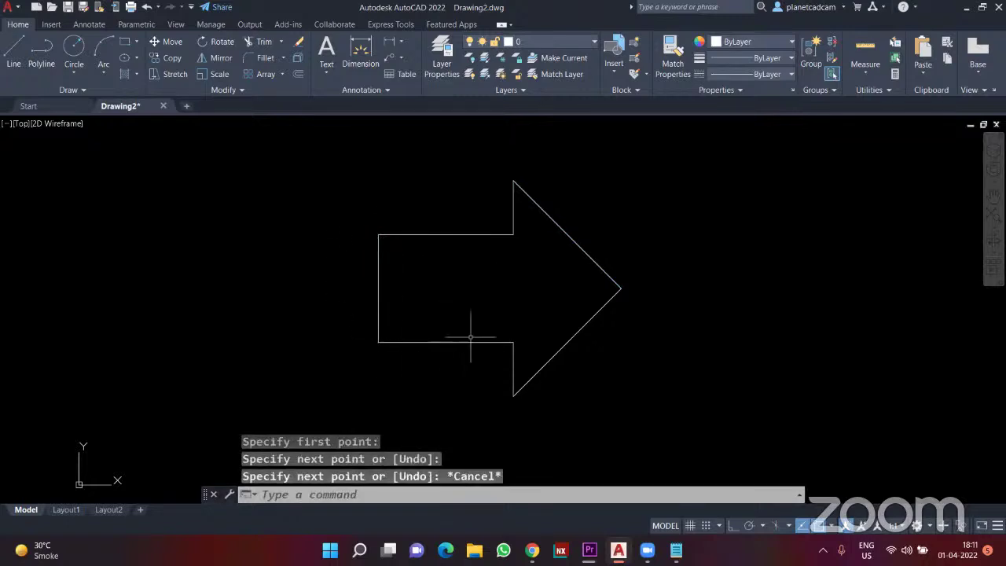
scroll(445, 325, "down", 3)
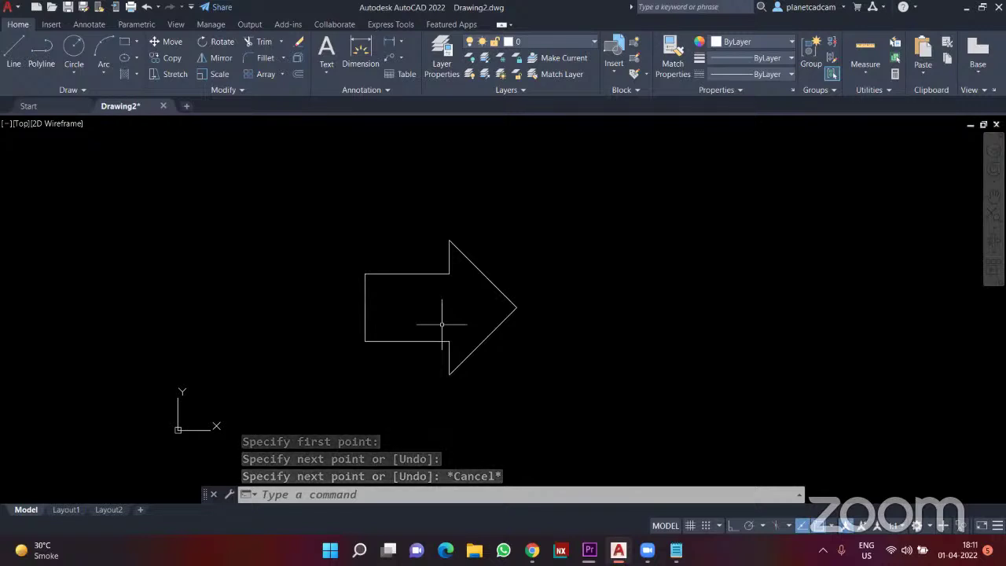
mouse_move(441, 324)
middle_mouse_down()
mouse_move(425, 306)
mouse_move(446, 290)
mouse_move(439, 300)
middle_mouse_up()
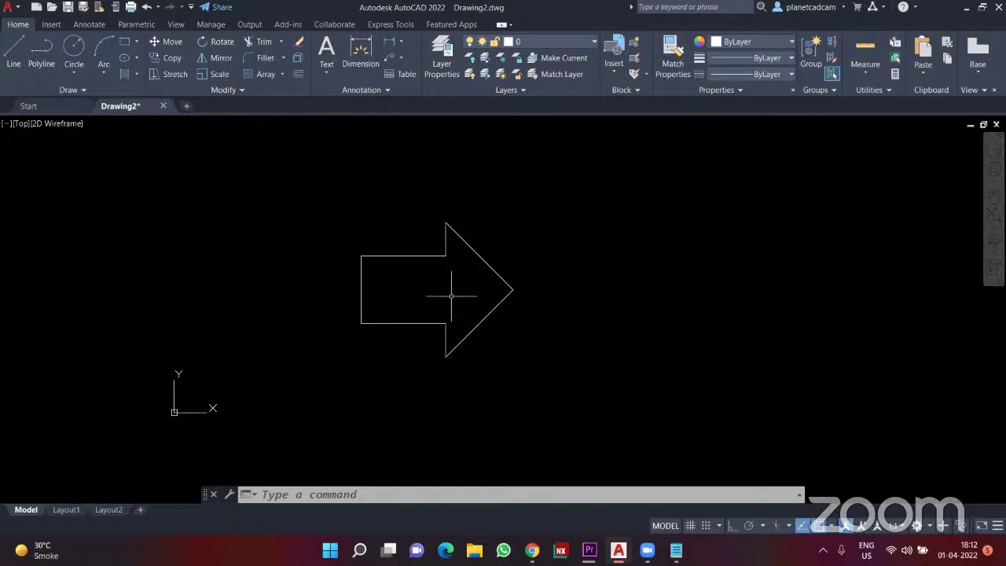
mouse_move(448, 310)
middle_mouse_down()
mouse_move(452, 292)
mouse_move(488, 292)
middle_mouse_up()
scroll(486, 292, "up", 2)
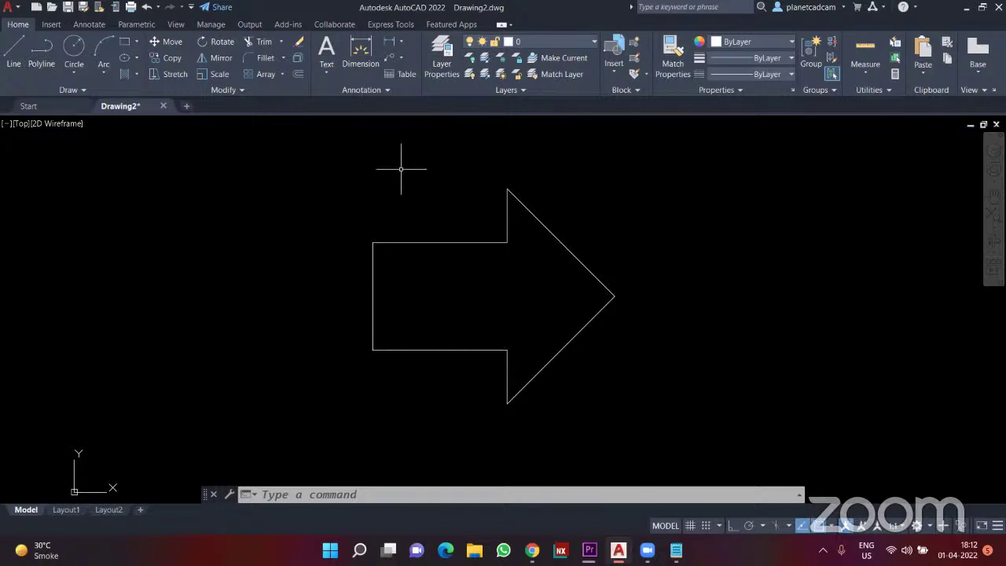
middle_click_drag(410, 171, 432, 168)
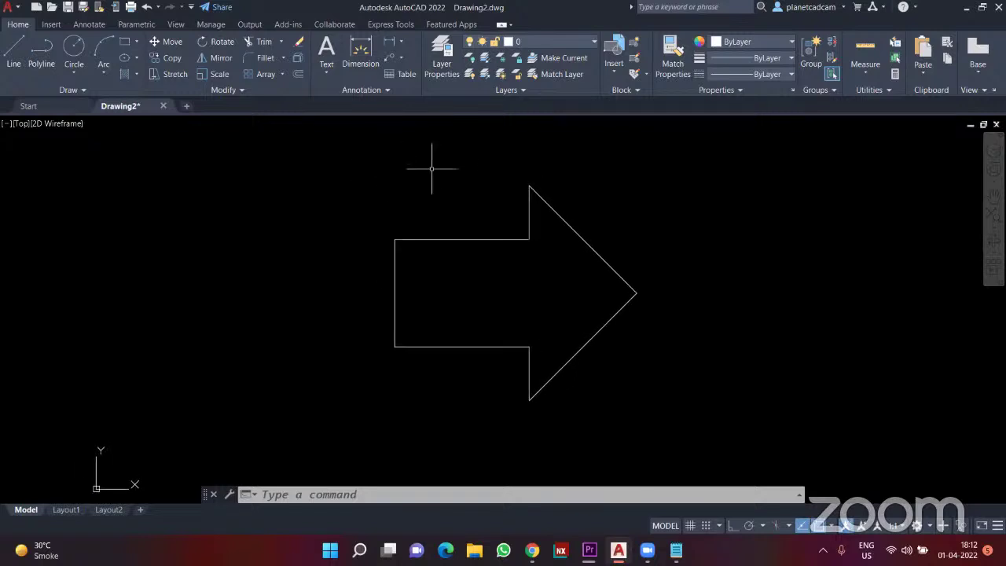
- Check the block list in the Notepad note and pick three of the arrow's lines individually in AutoCAD, clearing the selection
left_click(675, 550)
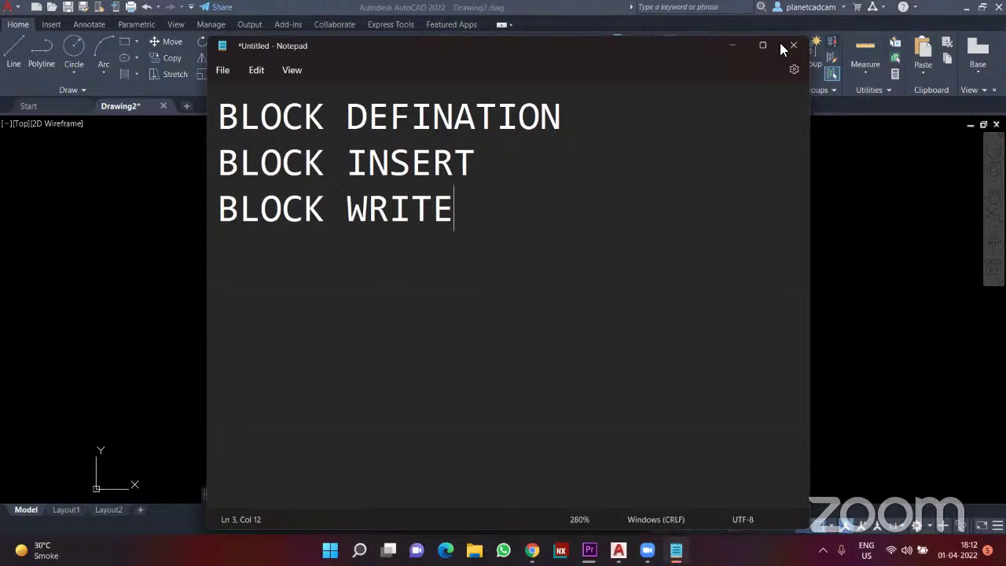
left_click(738, 48)
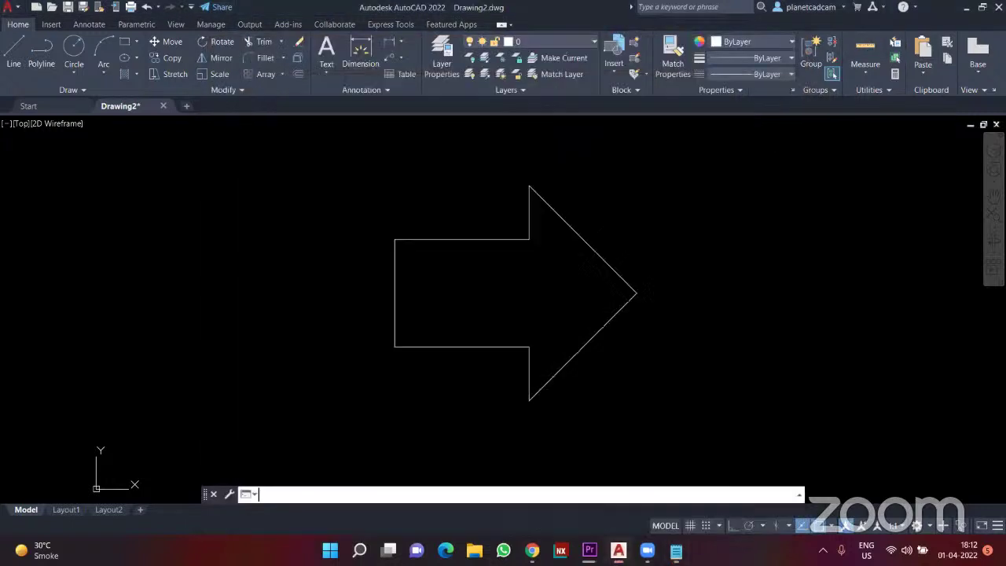
left_click(590, 246)
left_click(530, 220)
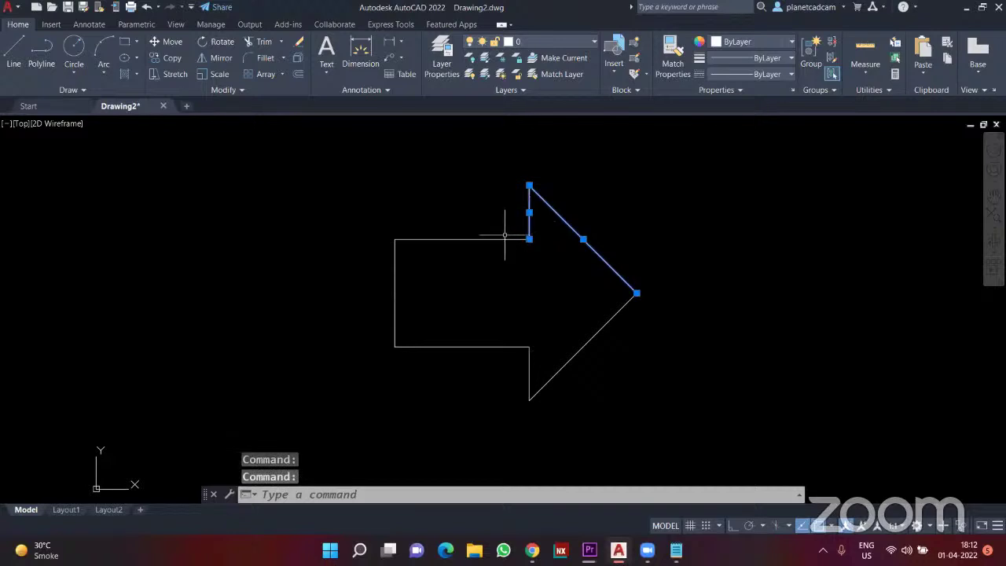
left_click(503, 239)
key("Escape")
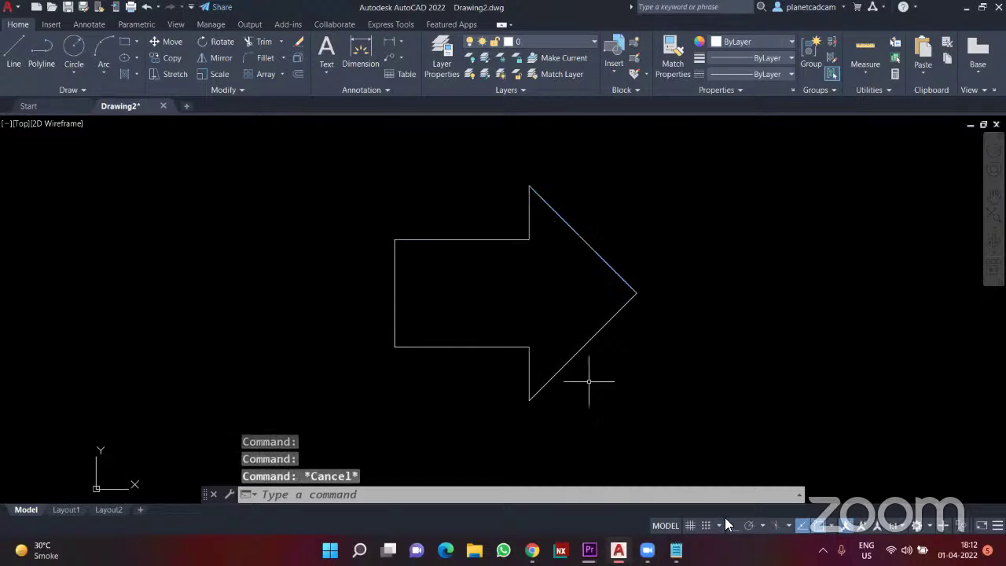
- Switch to Notepad, append "- B ENTER" to the BLOCK DEFINATION line and highlight the words "B ENTER"
key("alt+Tab")
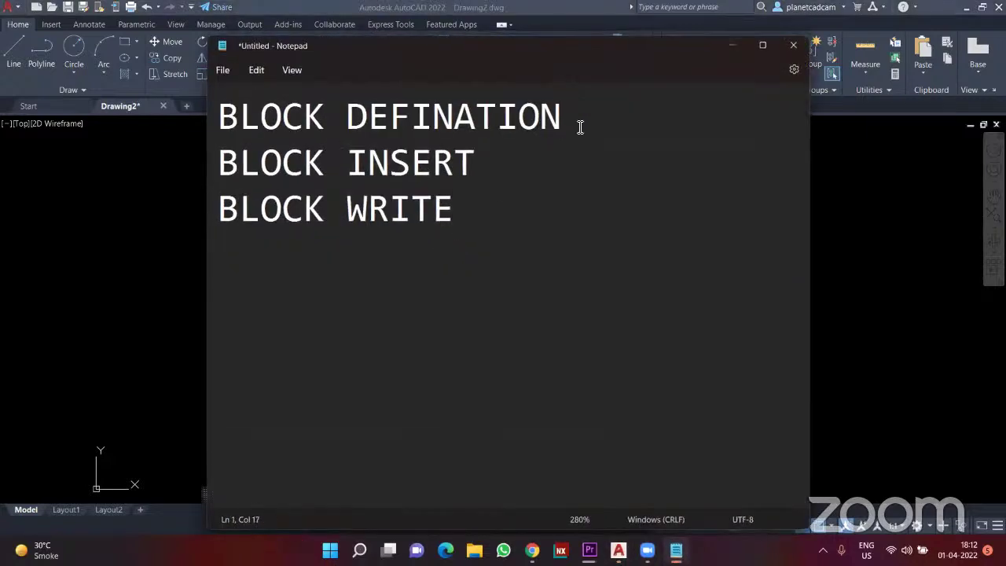
type("- B ENTER")
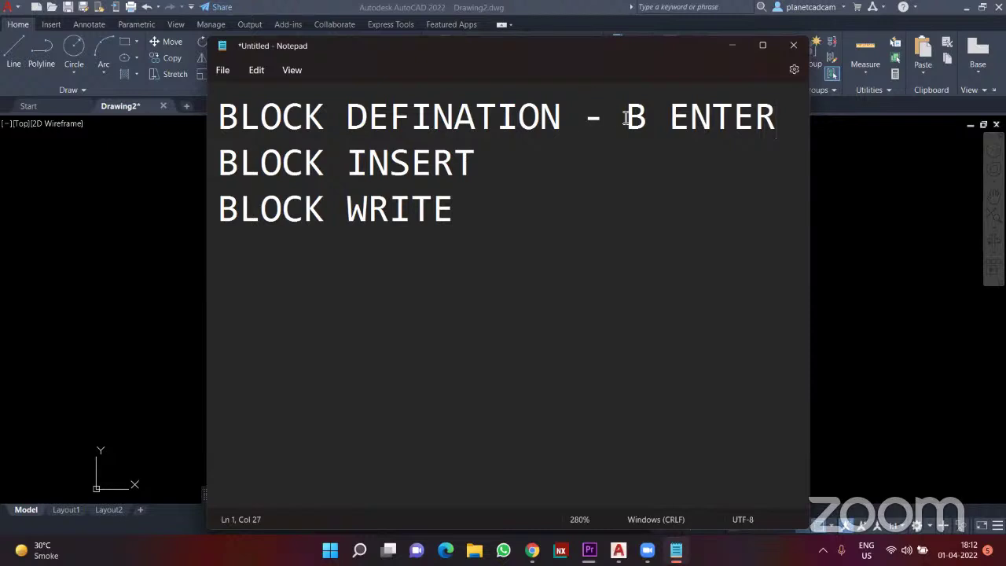
left_click_drag(627, 116, 773, 123)
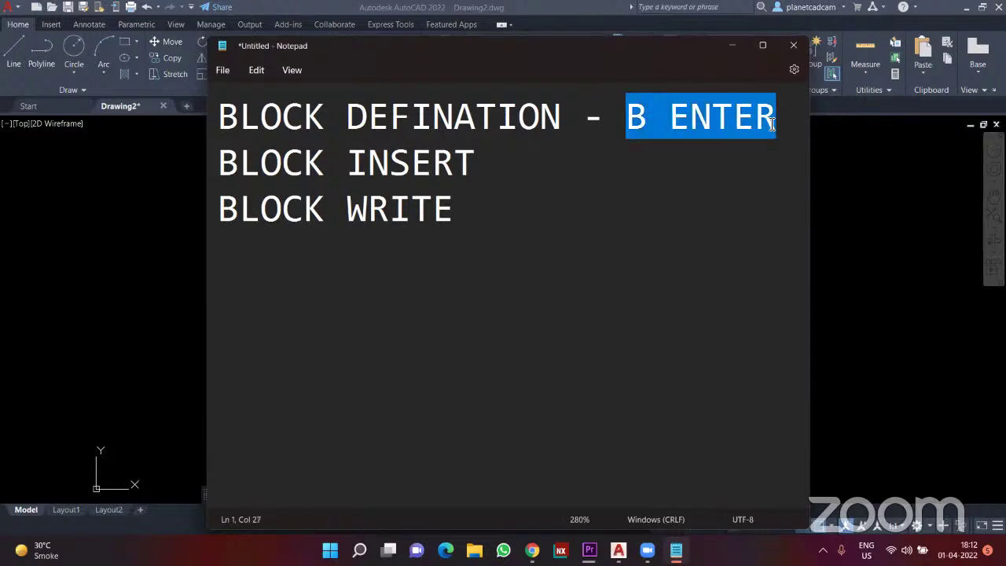
- Return to AutoCAD, open the Block Definition dialog in the middle of the drawing area and start Magnifier
left_click(732, 45)
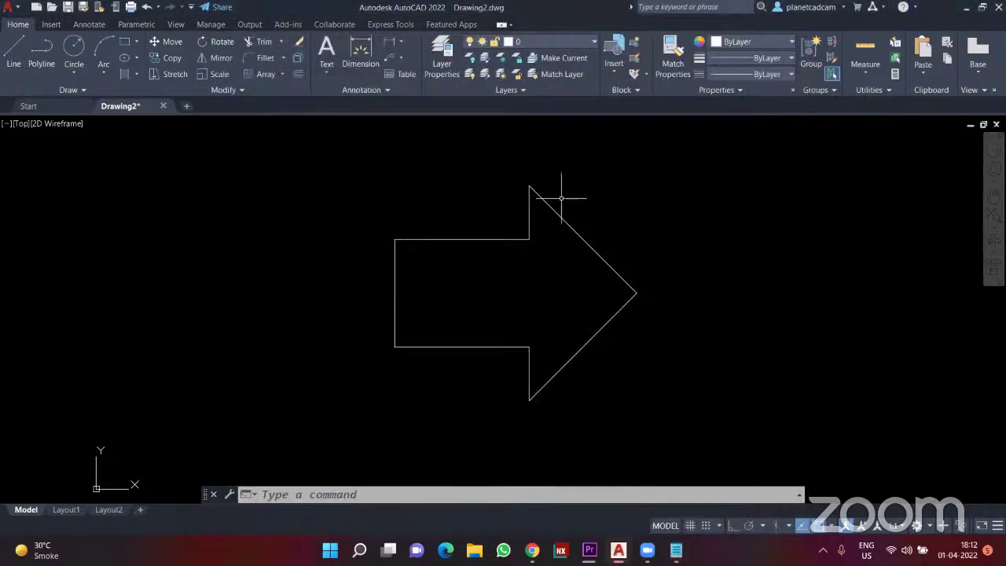
type("B")
key("Return")
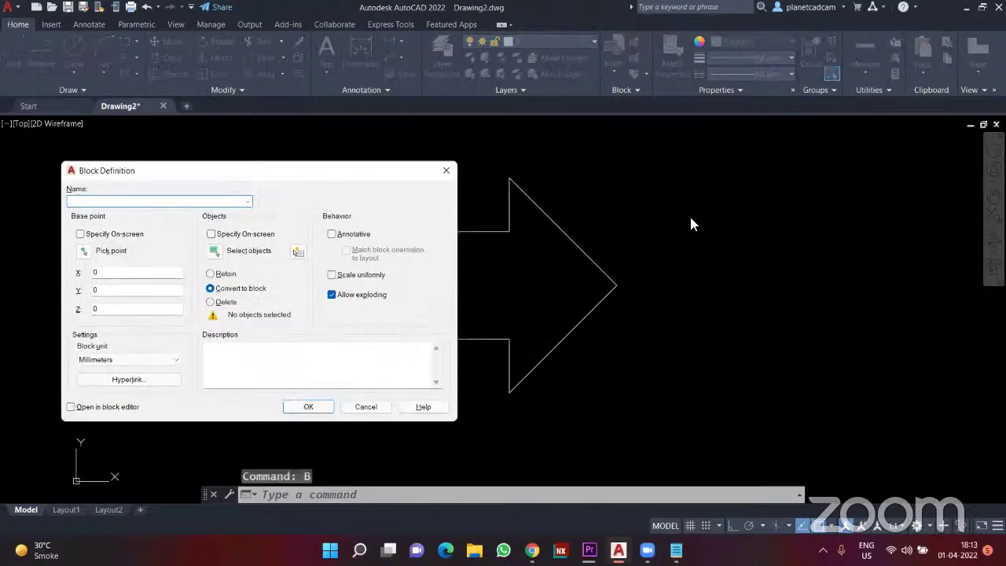
left_click_drag(307, 181, 541, 159)
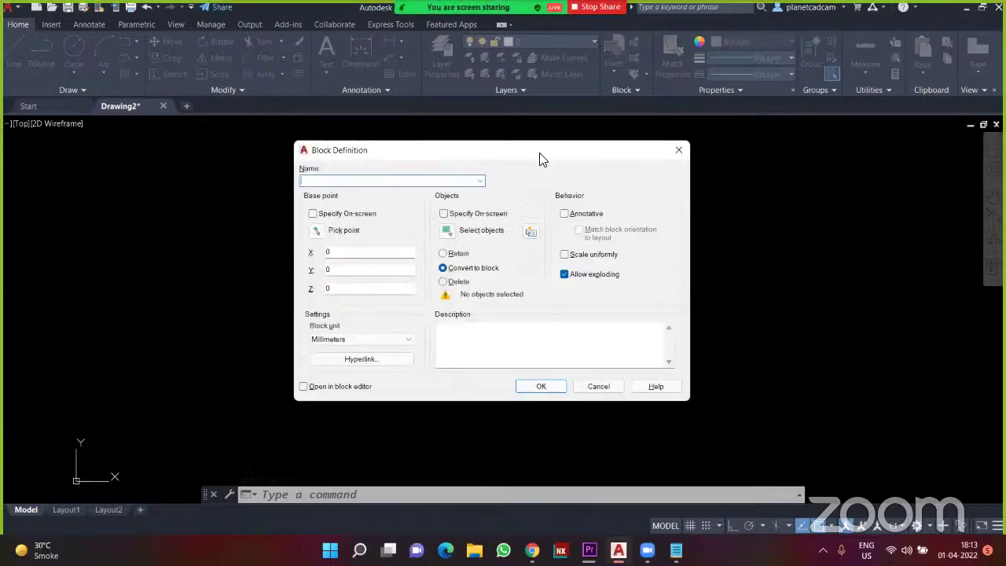
key("super+plus")
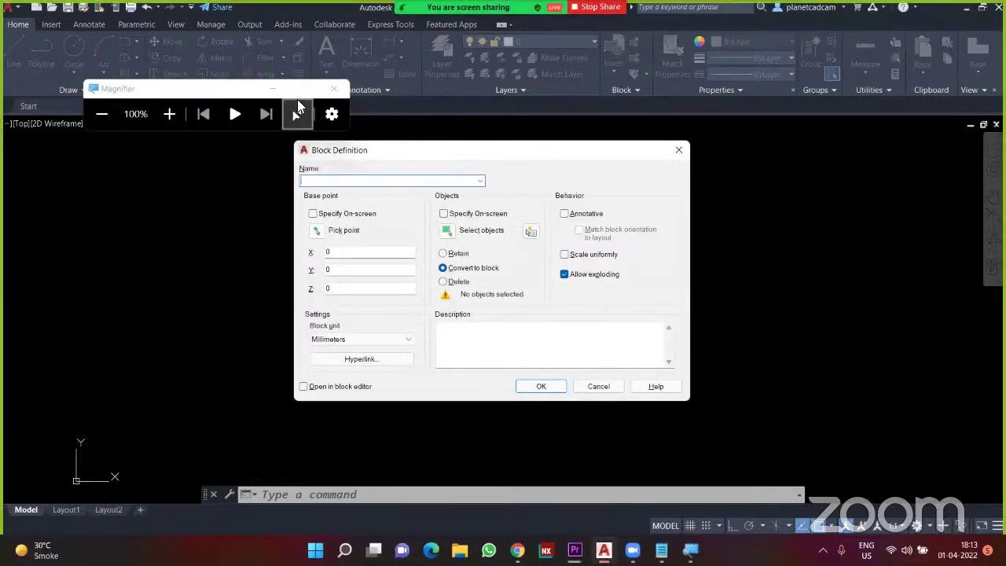
- Minimize the Magnifier window and enter ARROW as the block name in the Block Definition dialog
left_click(273, 89)
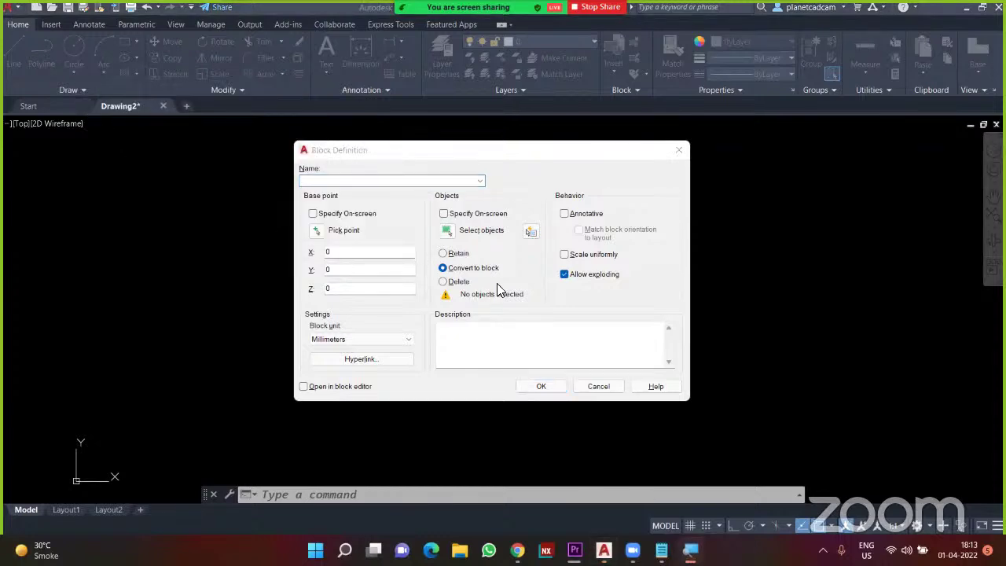
key("super+plus")
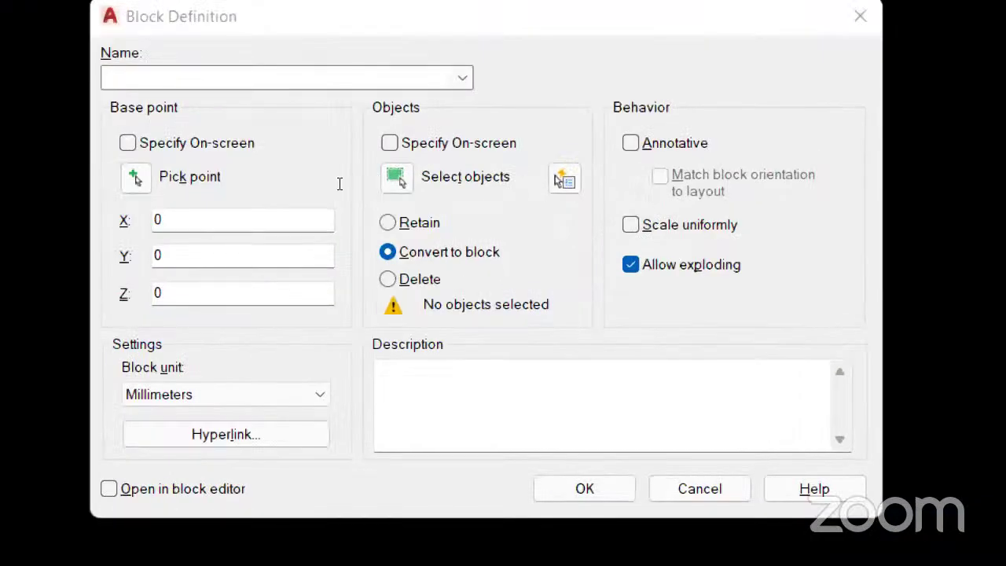
left_click(339, 184)
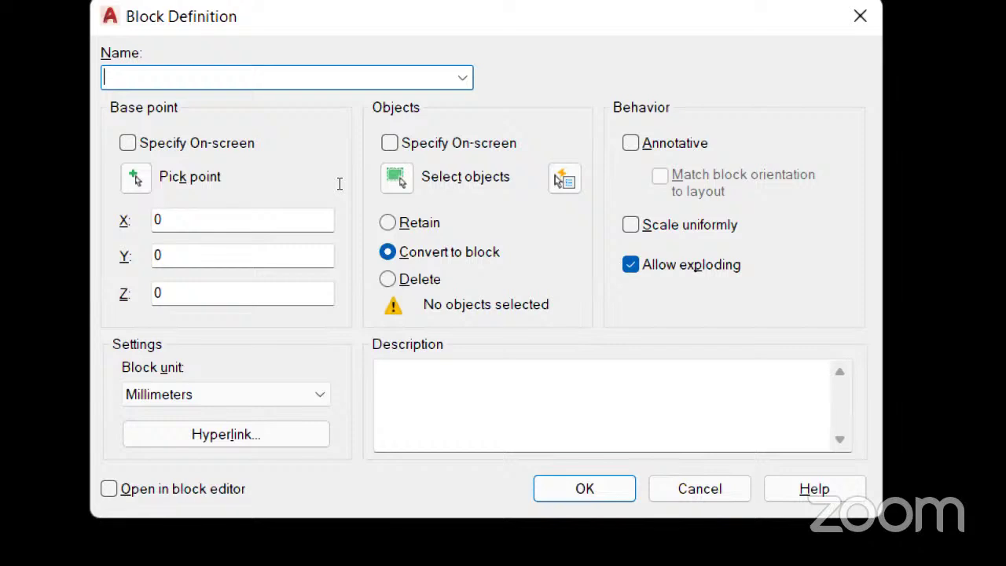
type("ARROW")
key("Home")
key("shift+End")
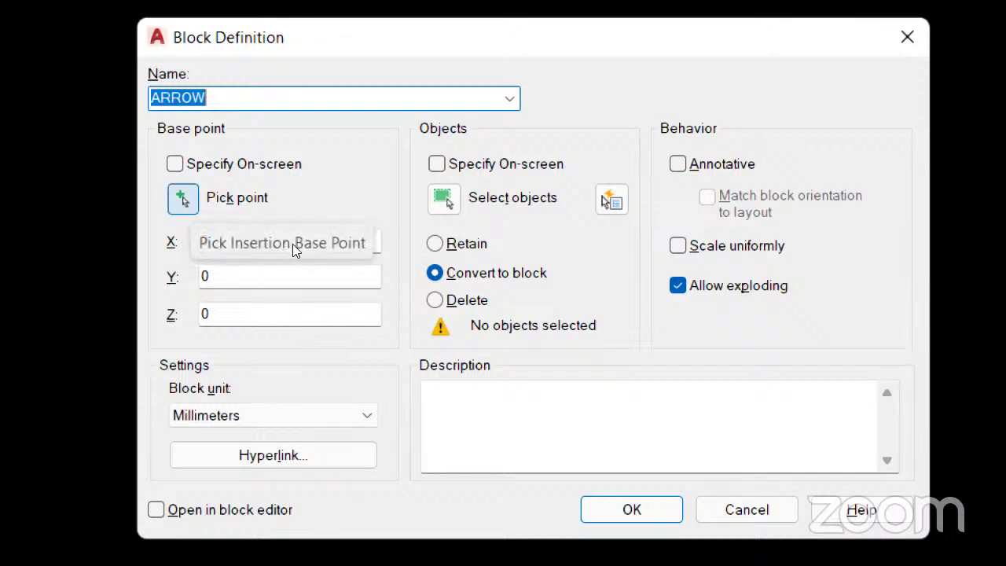
- Set the block's base point at the arrowhead's tip and window-select all the arrow's lines as the block objects
left_click(183, 199)
scroll(240, 234, "down", 2)
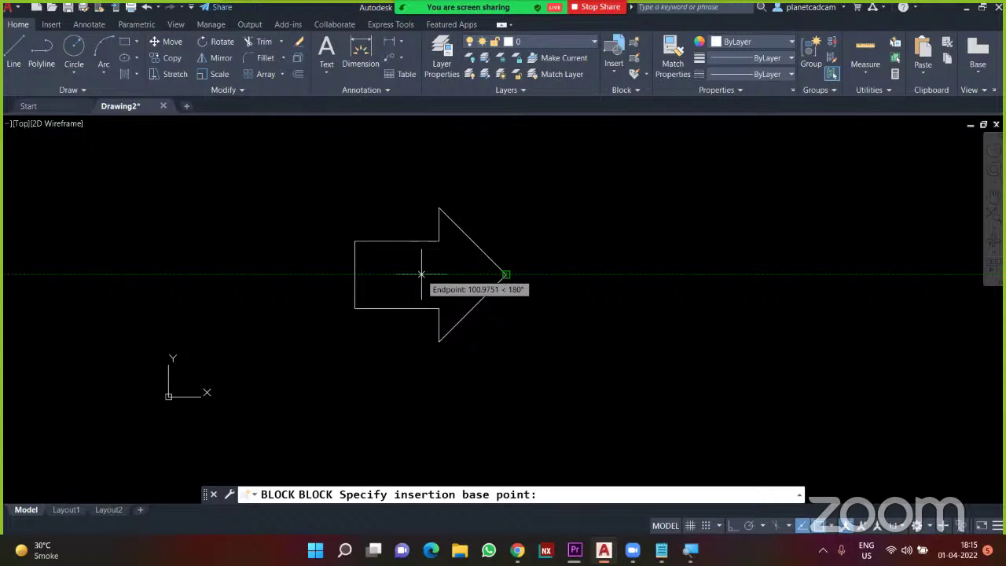
left_click(506, 274)
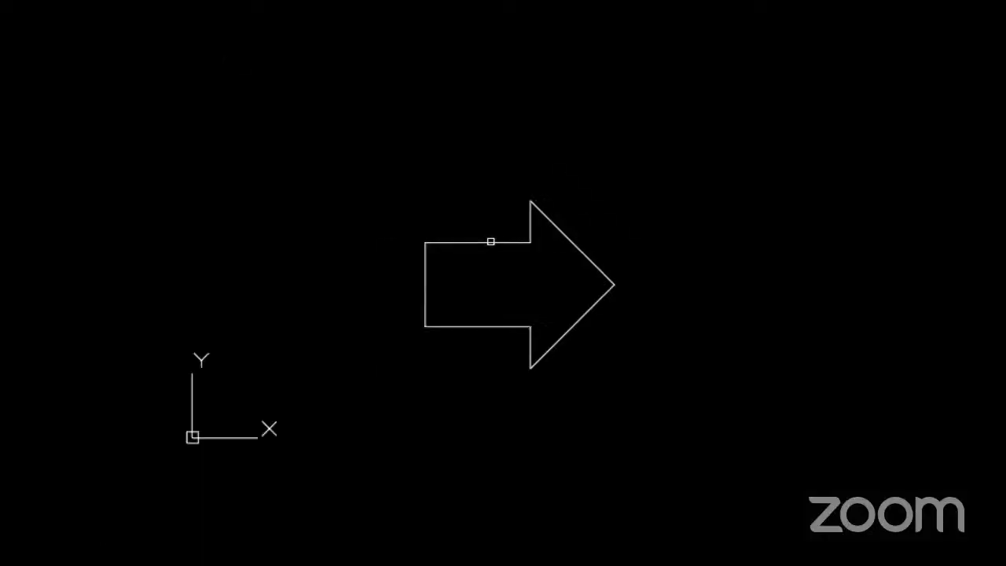
left_click(373, 162)
left_click(659, 405)
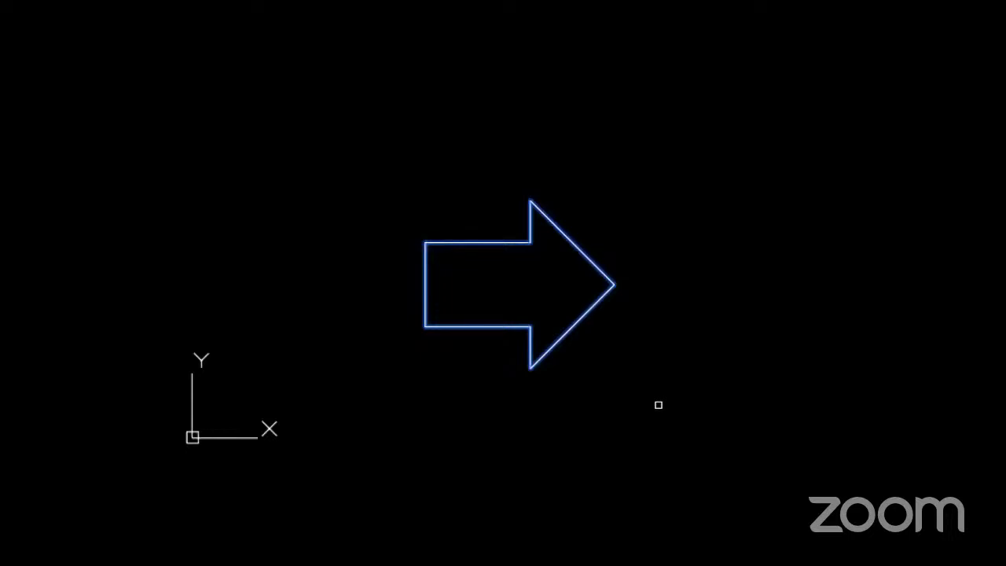
key("Return")
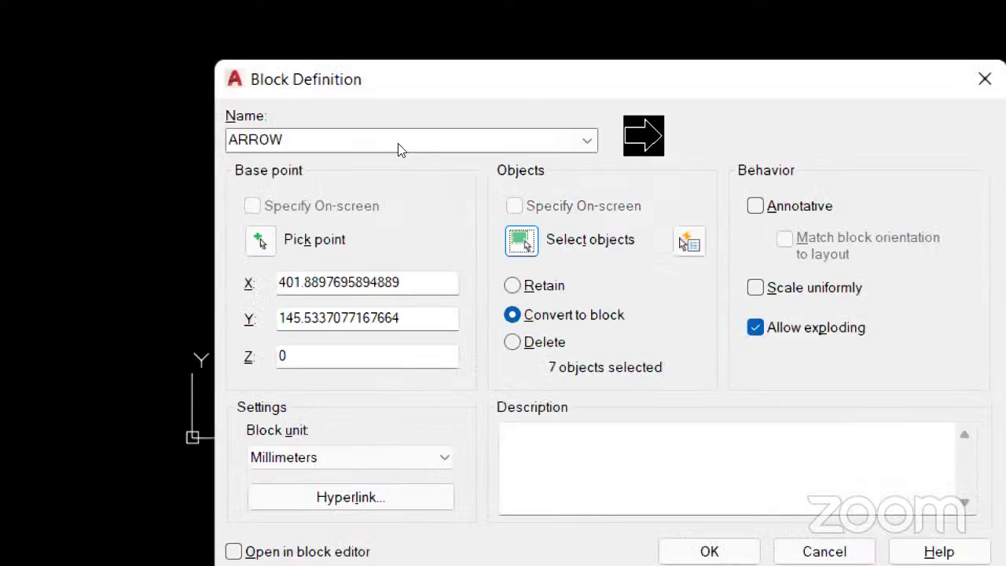
left_click_drag(397, 80, 332, 25)
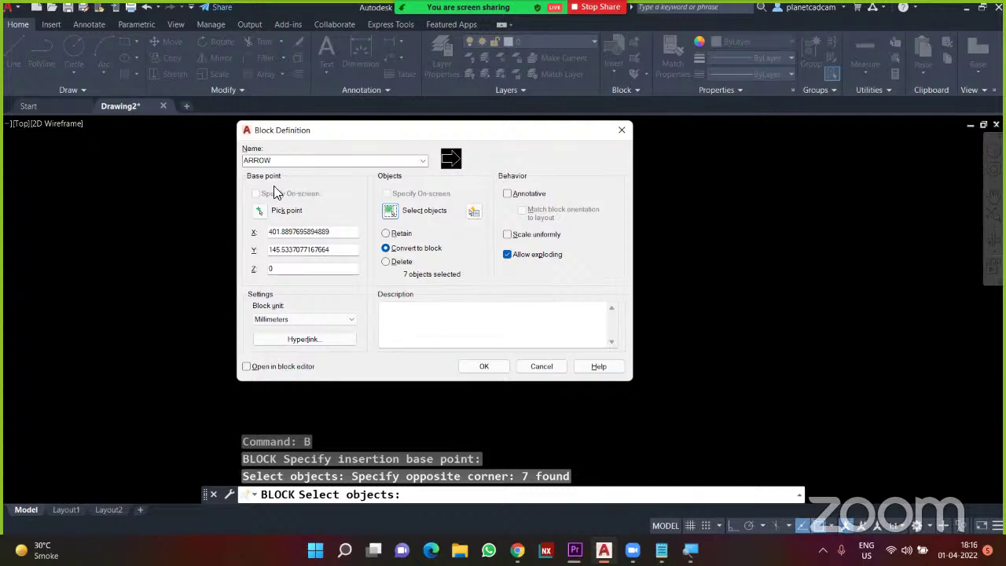
- Pick the base point at the arrowhead's tip again, reselect the whole arrow and create the block with Convert to block
left_click(259, 210)
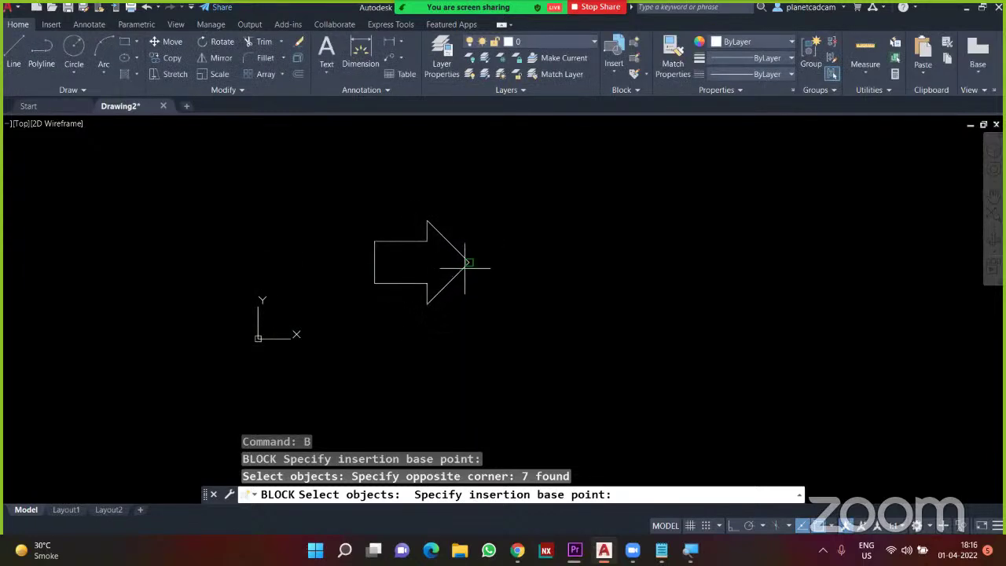
left_click(461, 265)
left_click(387, 215)
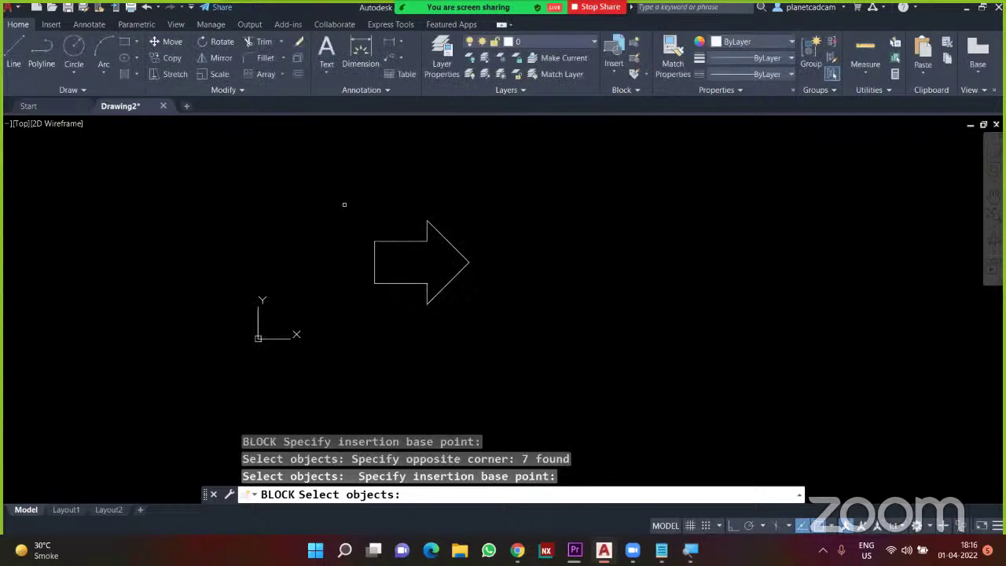
left_click(344, 203)
left_click(474, 308)
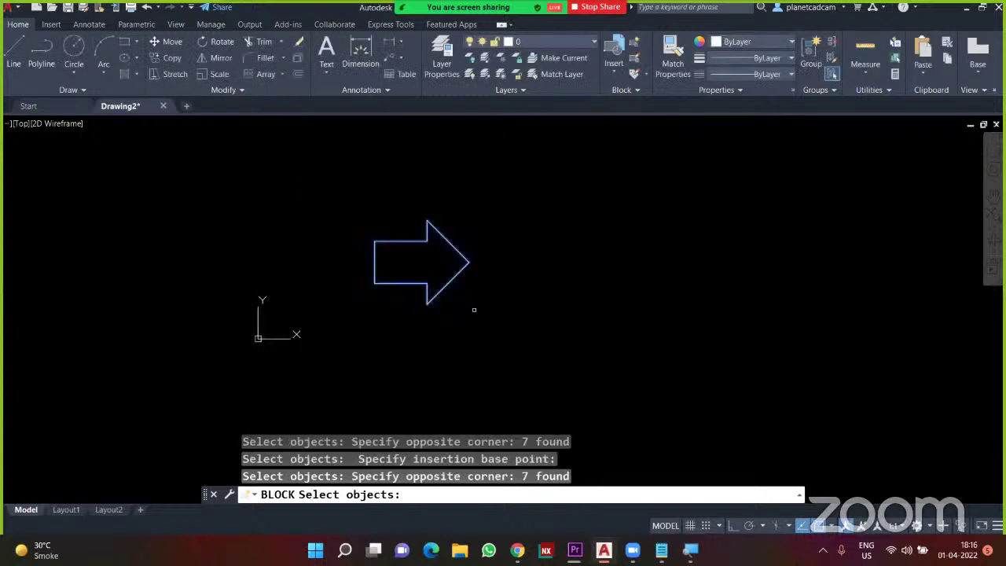
key("Return")
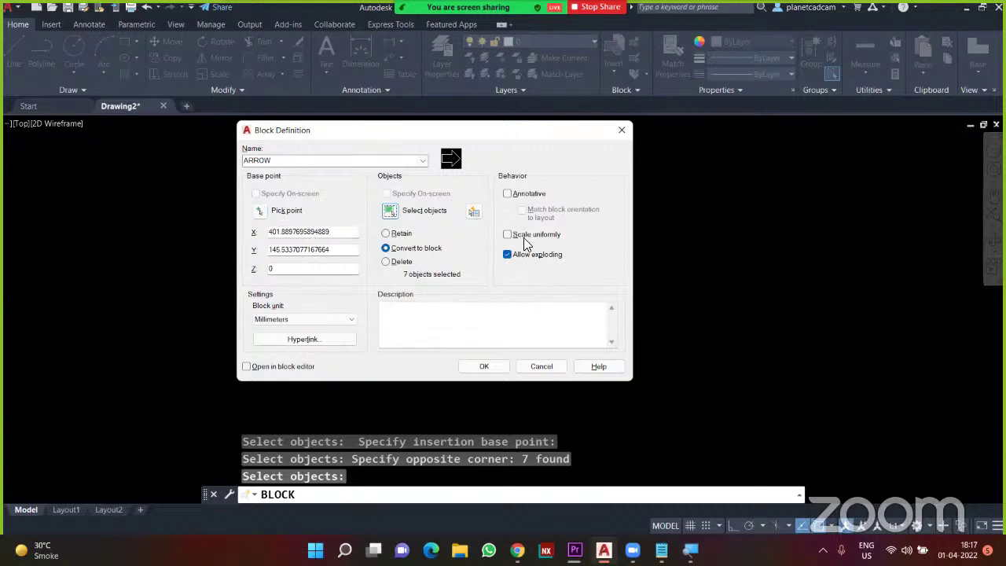
left_click(486, 366)
- Select the arrow block, pick up its grip at the arrowhead's tip without moving it, and clear the selection
scroll(437, 262, "up", 2)
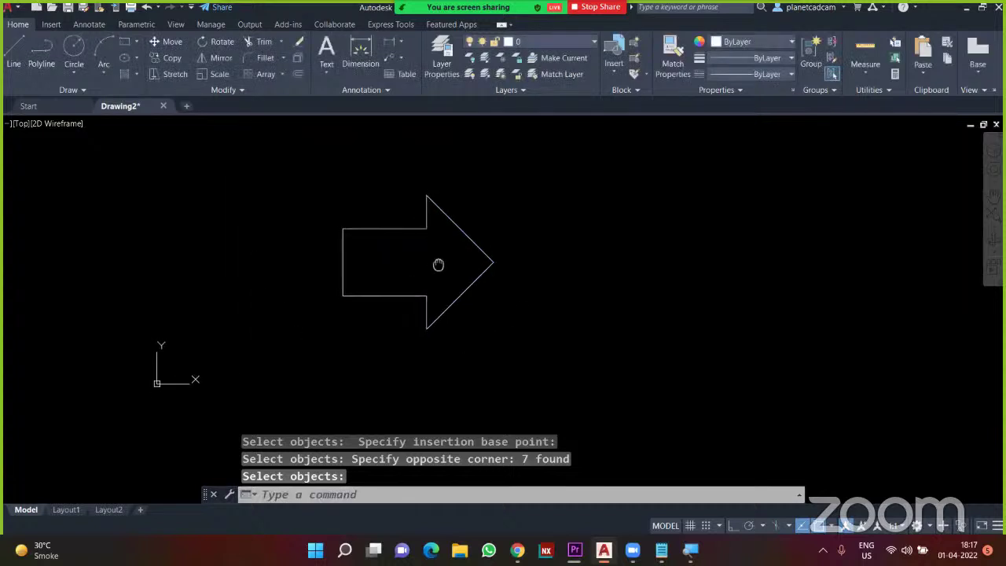
scroll(503, 234, "up", 2)
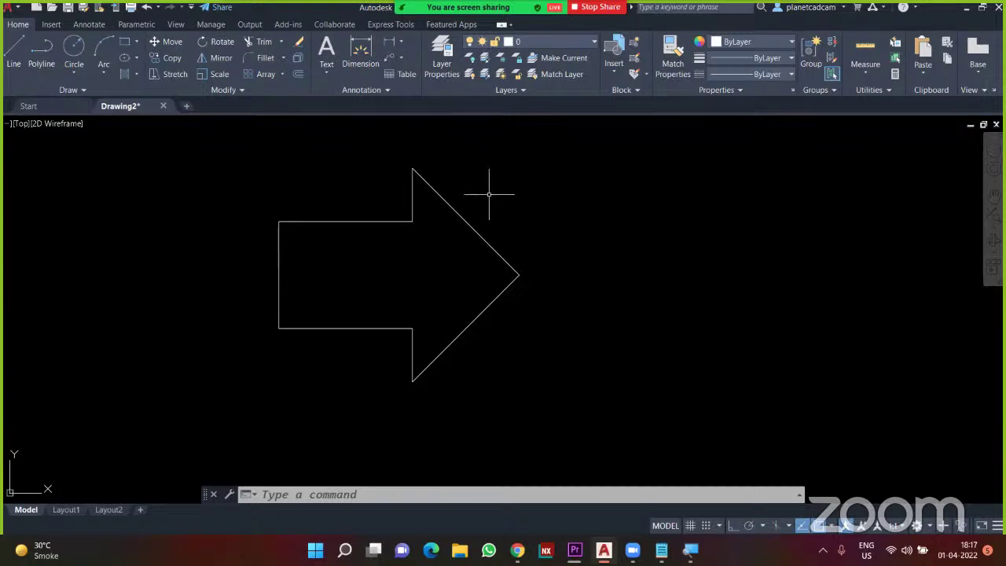
left_click(475, 227)
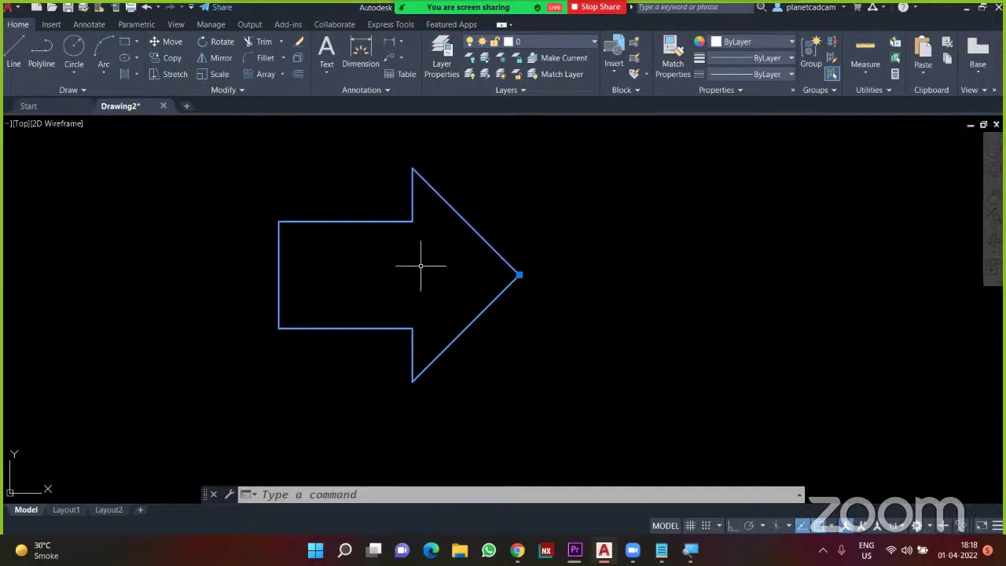
key("Escape")
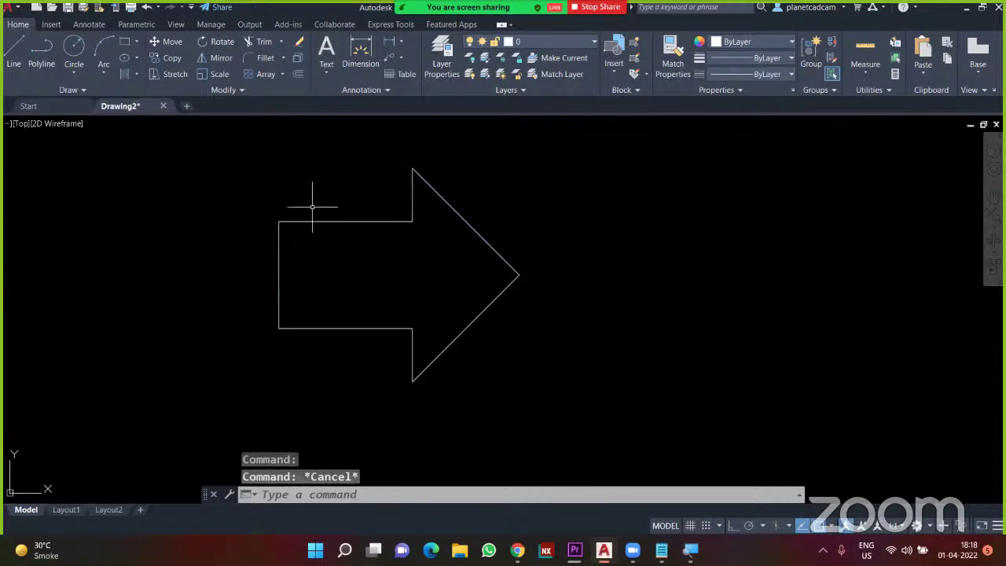
left_click(389, 329)
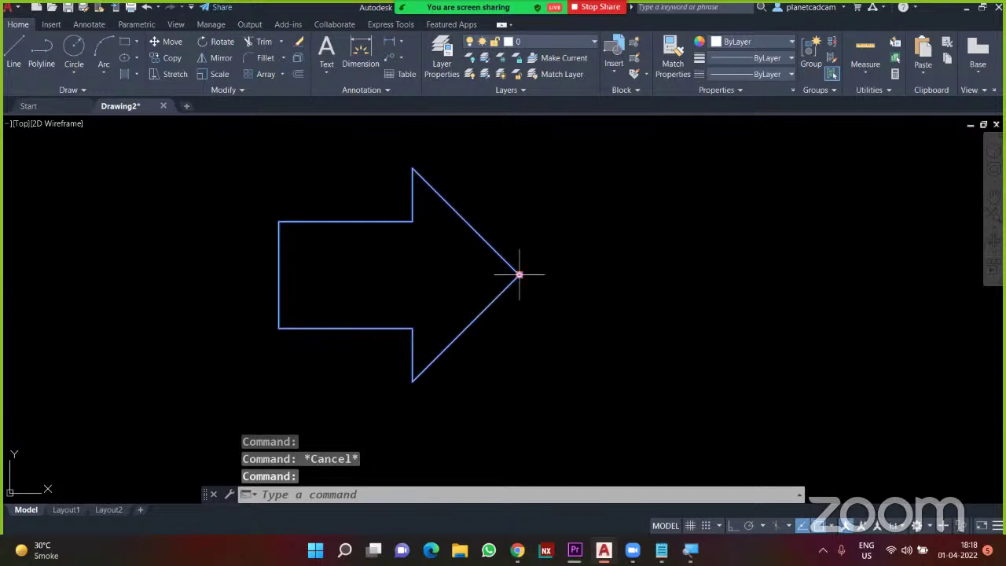
left_click(519, 275)
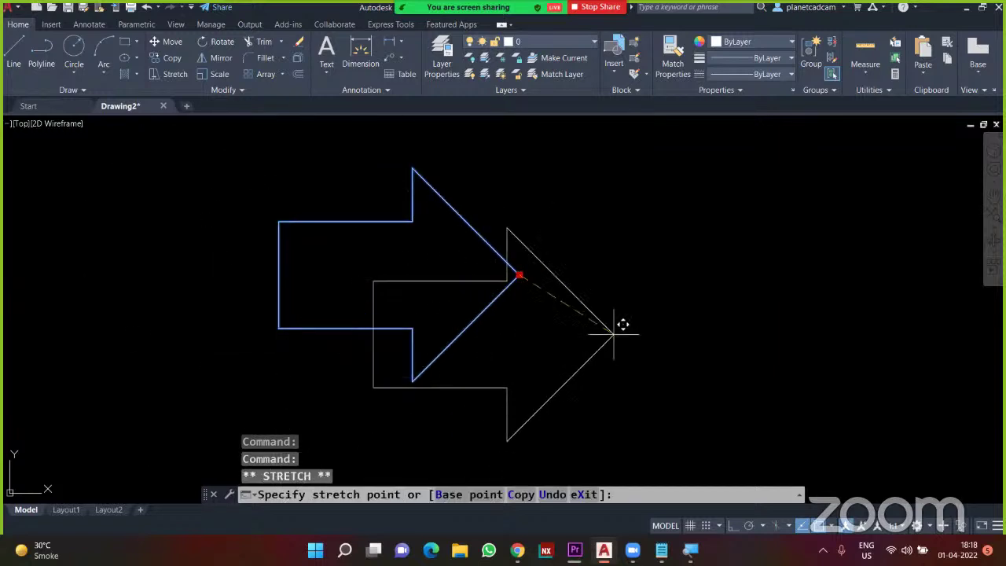
key("Escape")
scroll(572, 265, "down", 2)
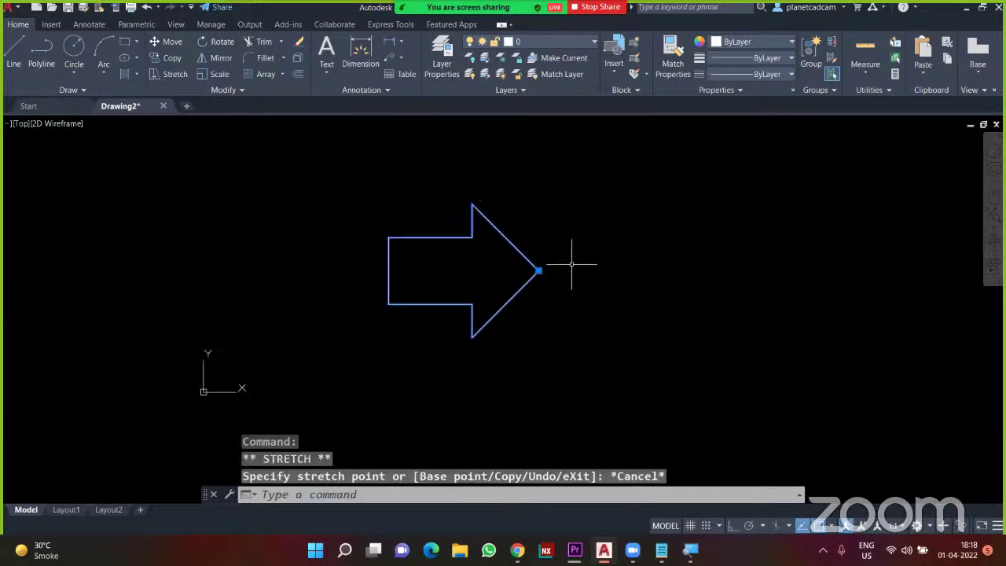
key("Escape")
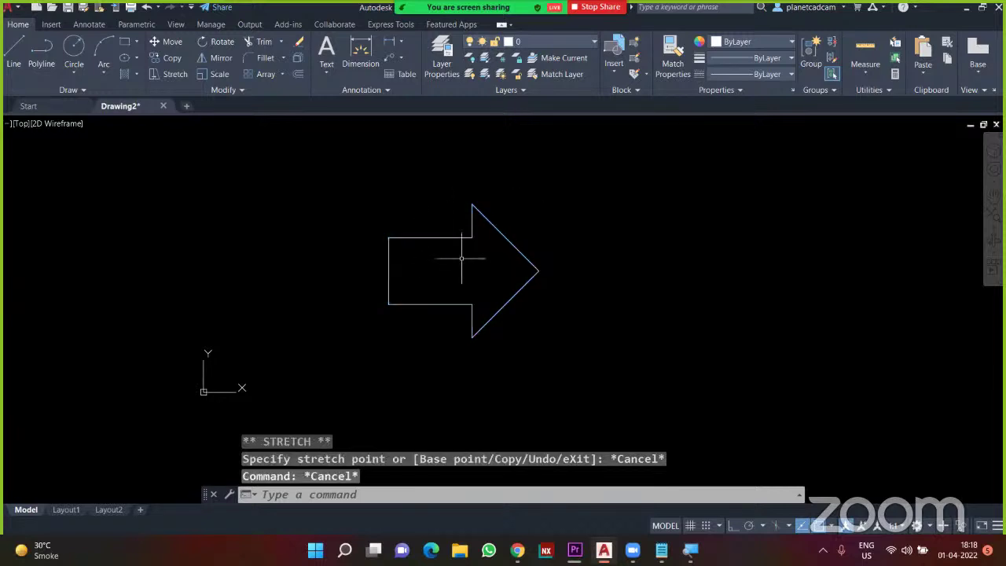
- Check the arrow's object type in its tooltip and make sure no command or selection is active
mouse_move(453, 234)
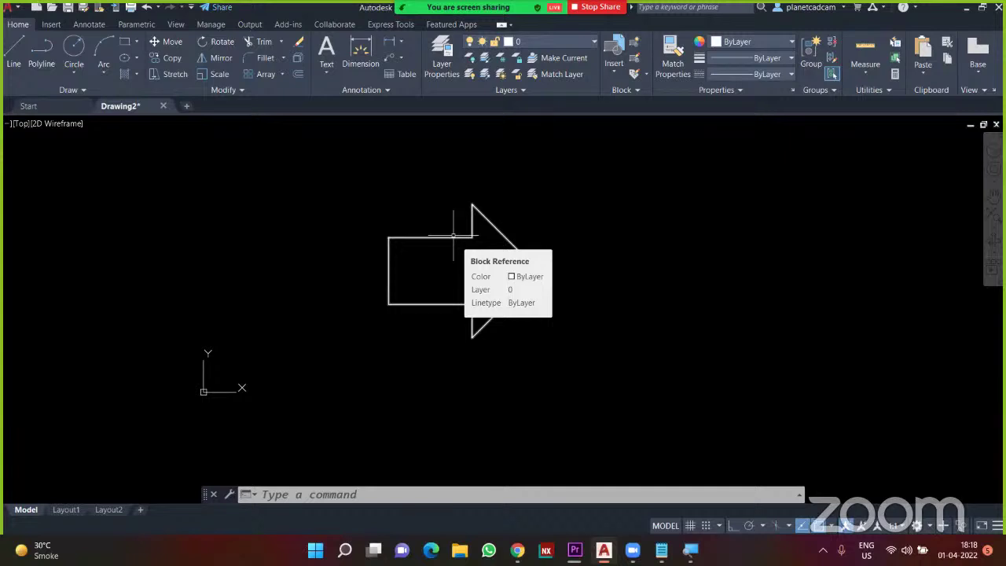
key("Escape")
key("Escape")
key("Escape")
middle_click_drag(456, 229, 386, 213)
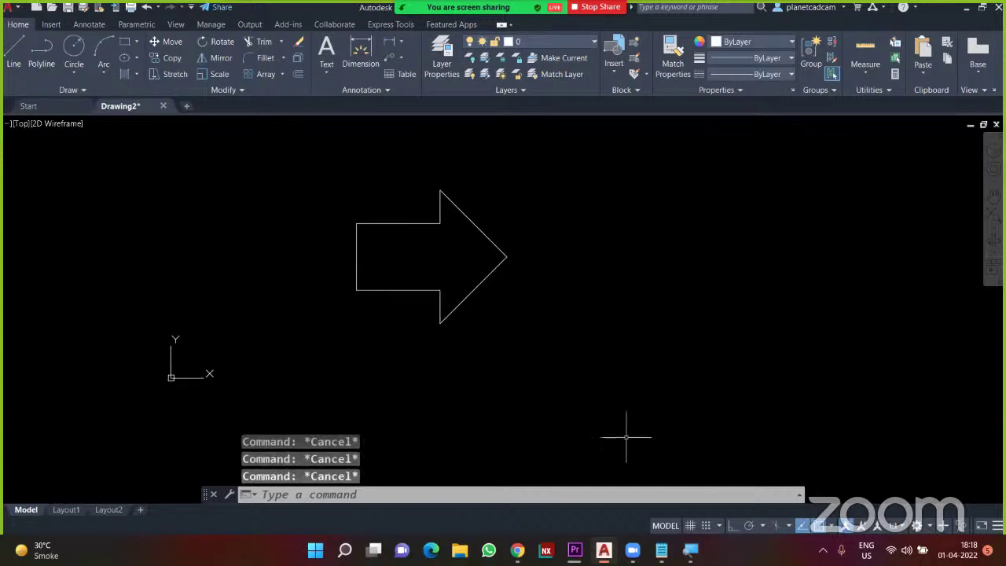
- Switch to Notepad, append "- I ENTER" to the BLOCK INSERT line and highlight the words "I ENTER"
left_click(661, 549)
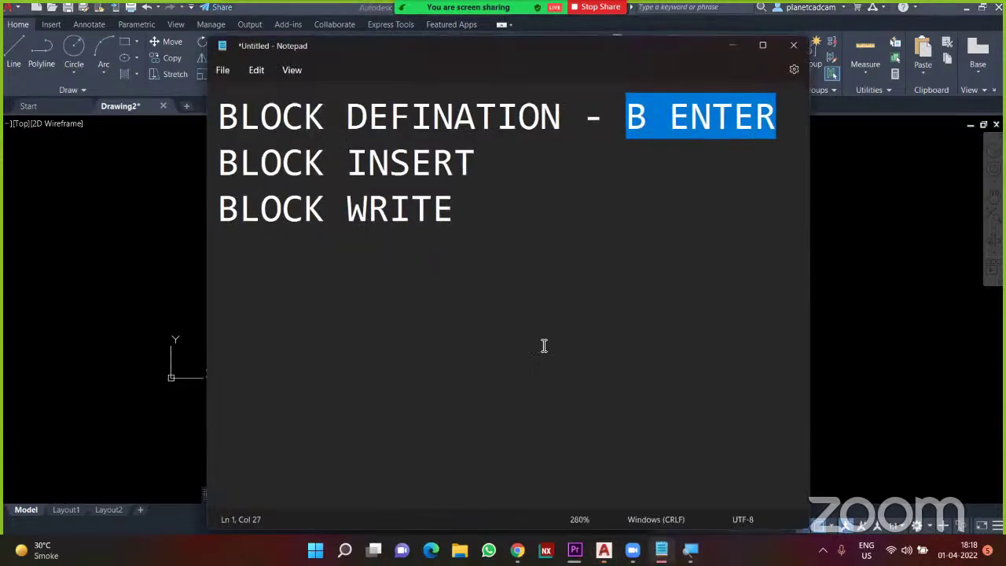
left_click(520, 179)
type("- ")
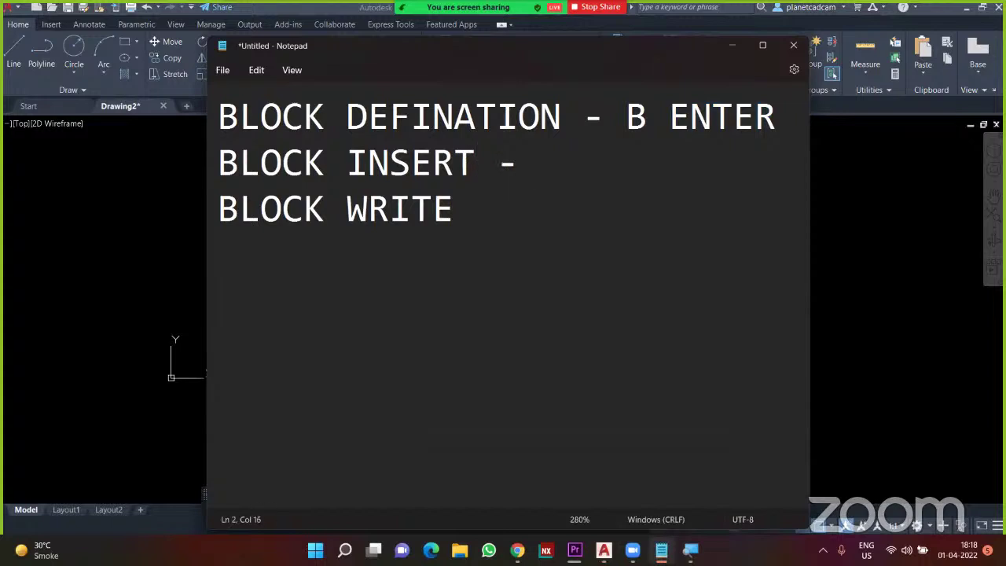
type("I ENTER")
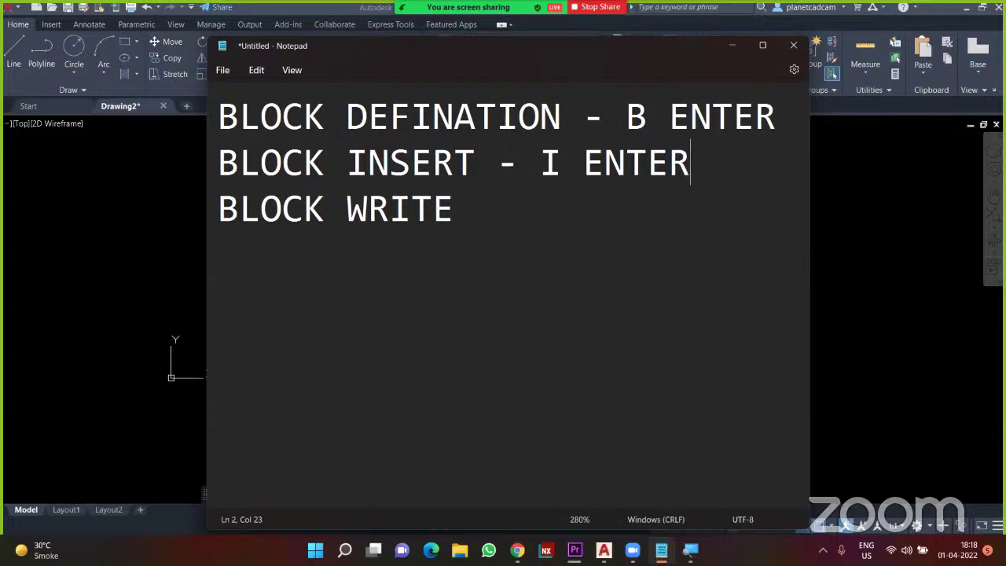
left_click_drag(541, 161, 691, 171)
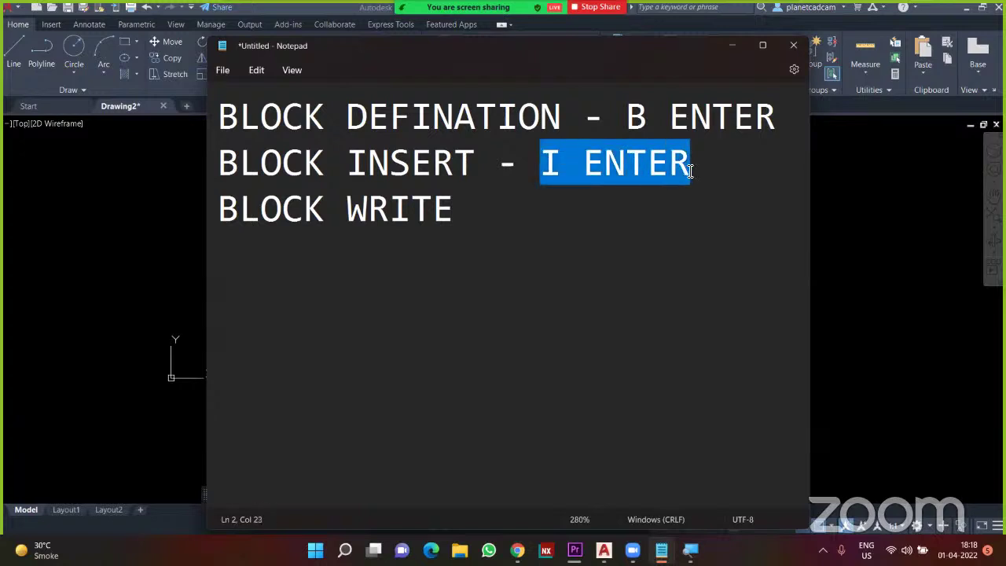
- Return to AutoCAD, open the Blocks palette with the Insert command and move the palette slightly higher
left_click(730, 47)
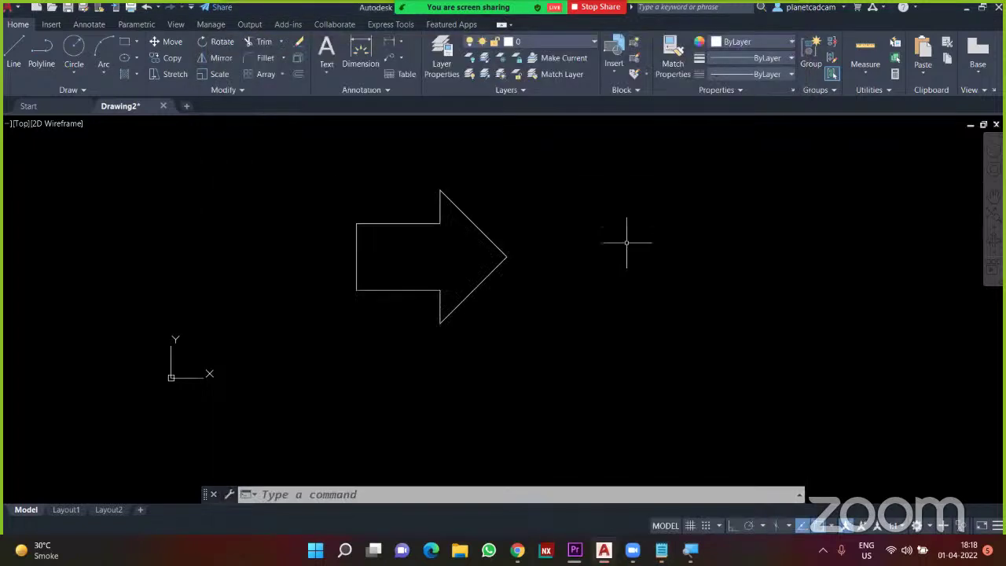
scroll(627, 241, "down", 2)
middle_click_drag(613, 247, 461, 267)
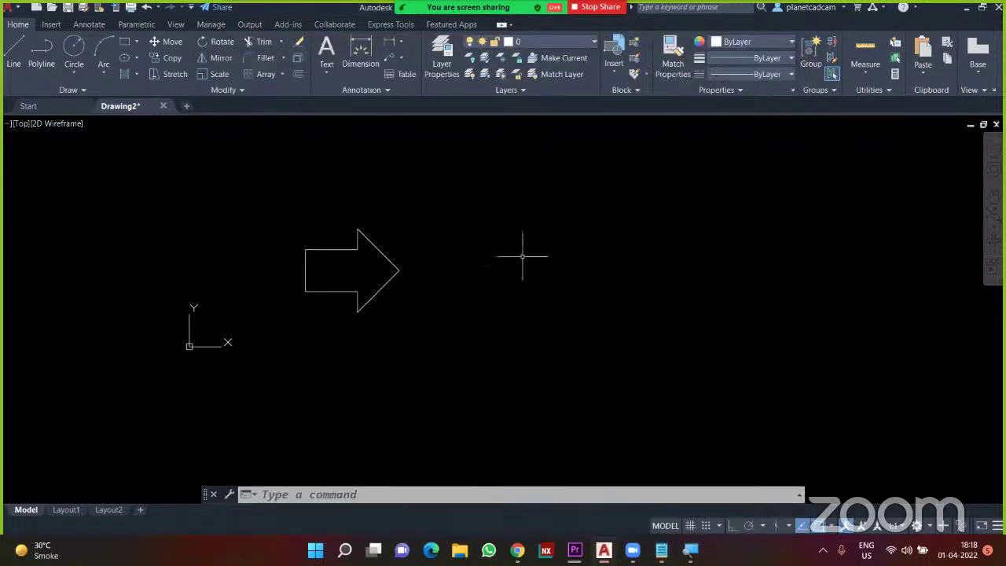
type("I")
key("Return")
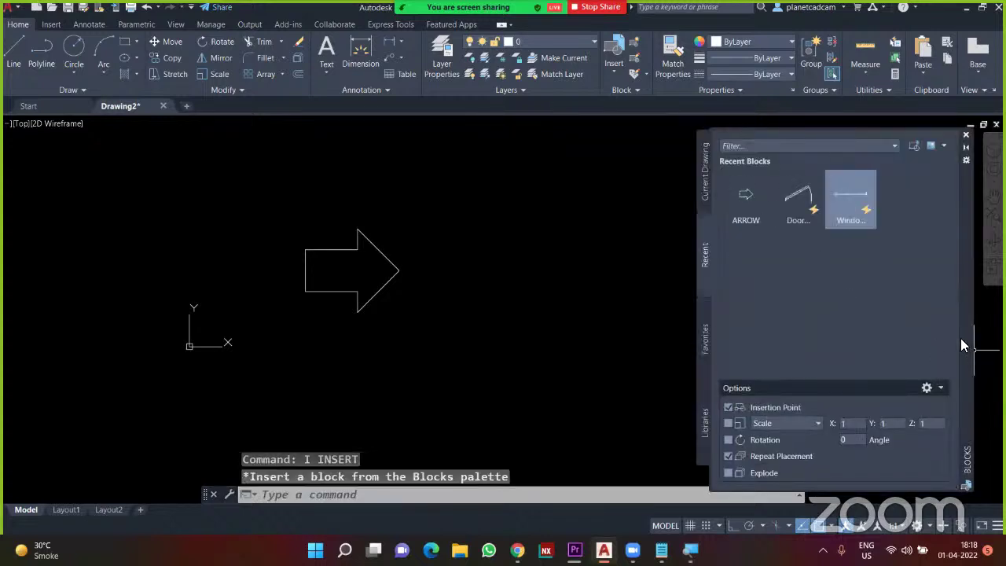
left_click_drag(961, 340, 958, 308)
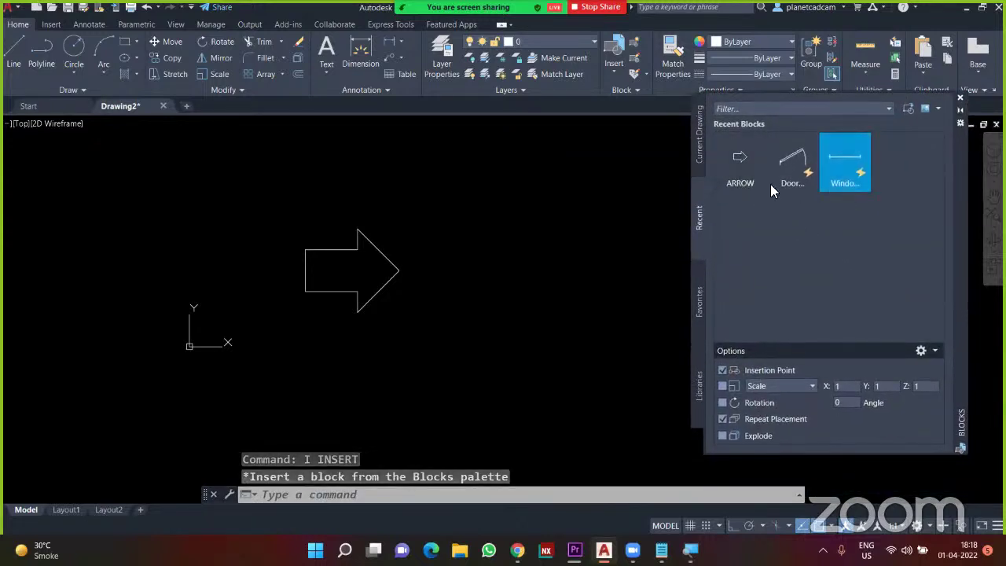
- Insert four copies of the ARROW block from the recent blocks to the right of the original, with Repeat Placement on, and end the insertion
mouse_move(739, 184)
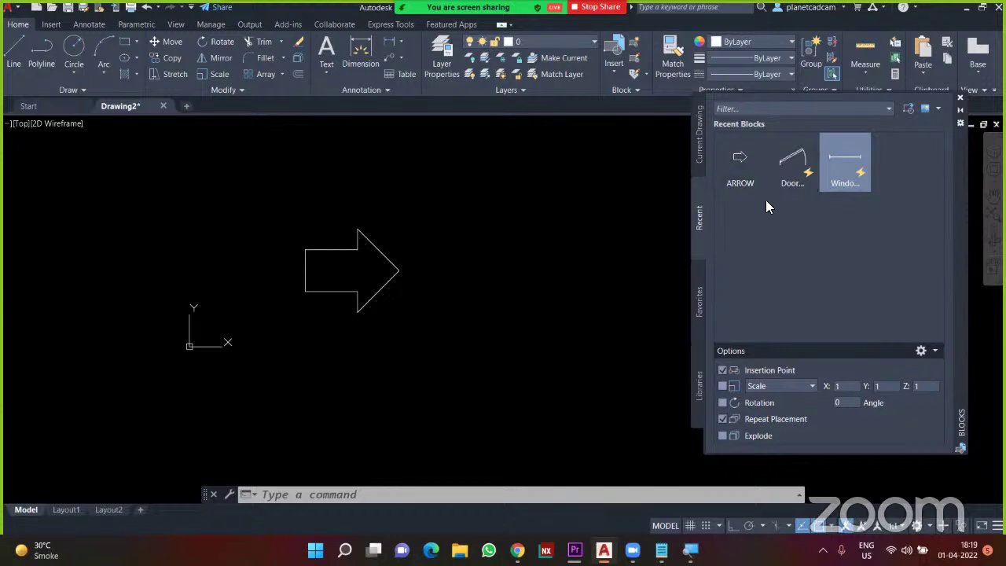
left_click(747, 185)
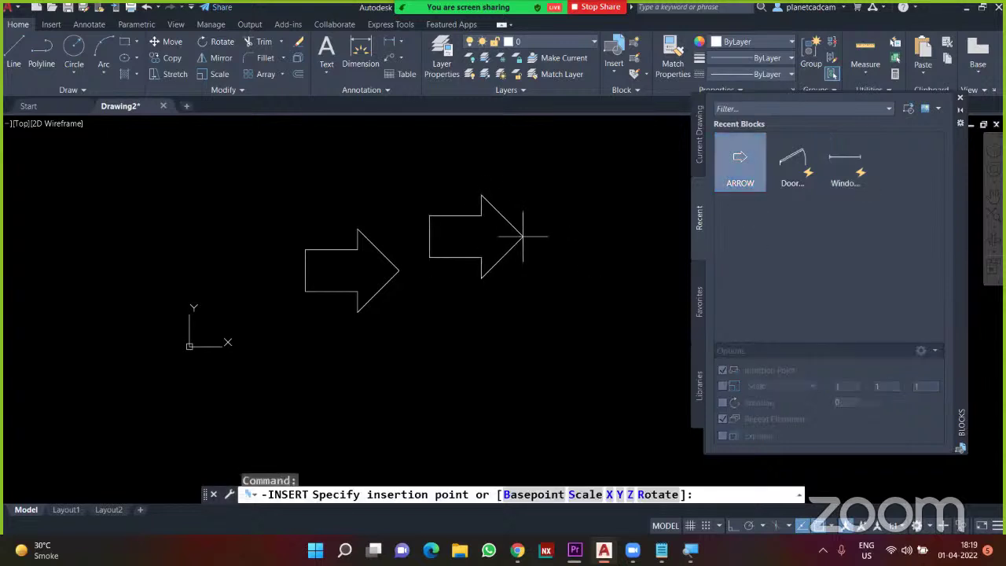
left_click(793, 164)
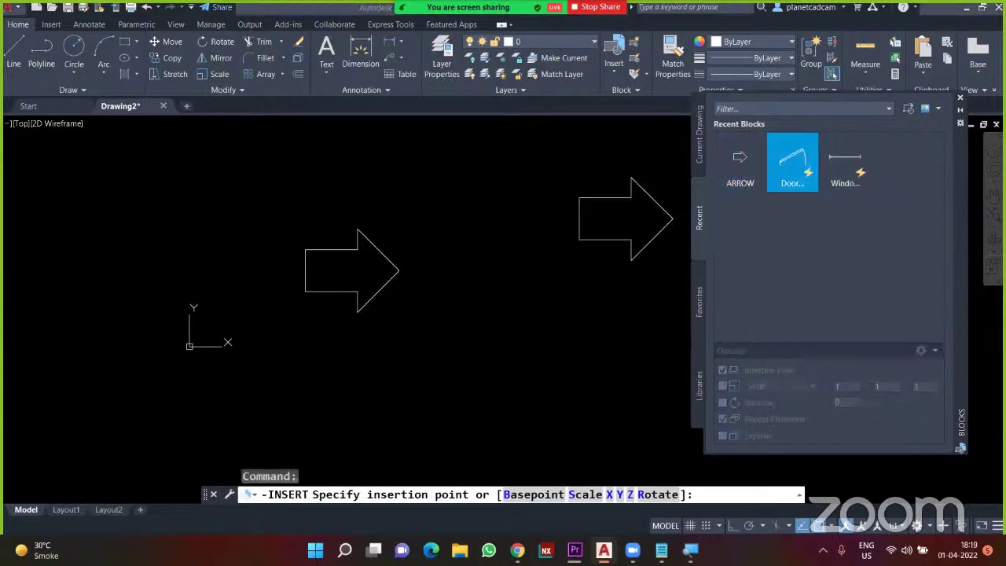
left_click(749, 172)
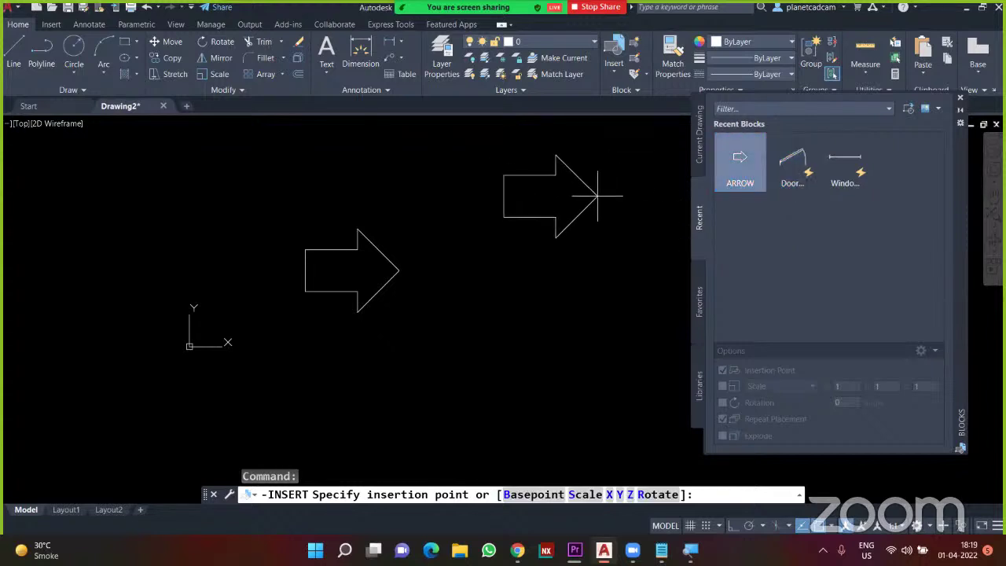
scroll(591, 199, "up", 2)
scroll(586, 220, "down", 1)
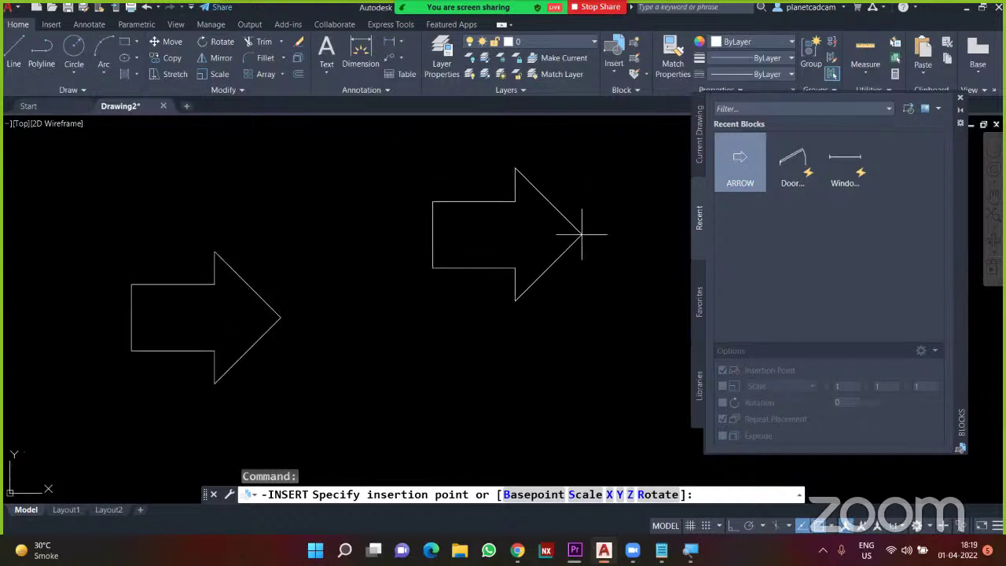
scroll(582, 233, "down", 2)
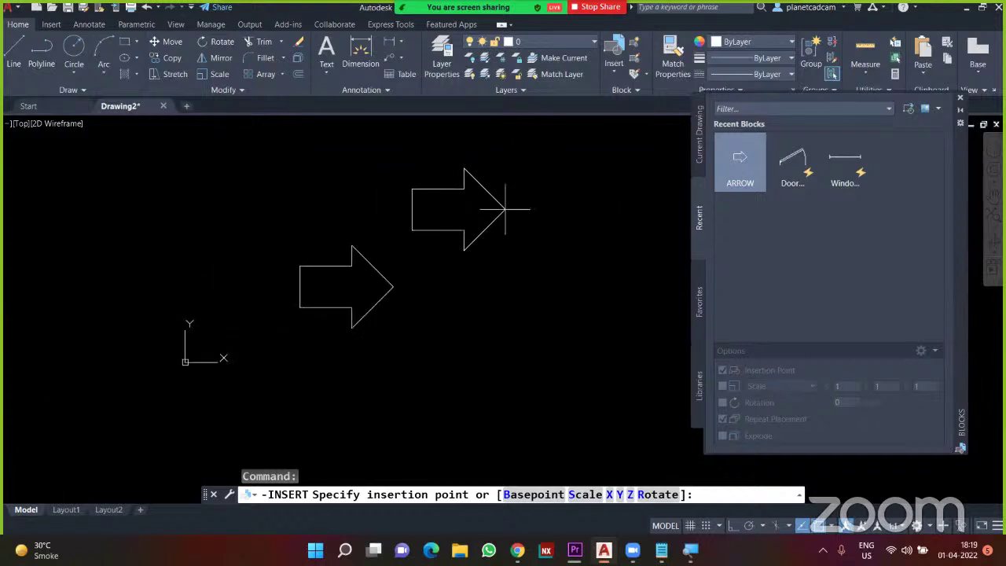
scroll(513, 222, "up", 4)
scroll(508, 222, "down", 2)
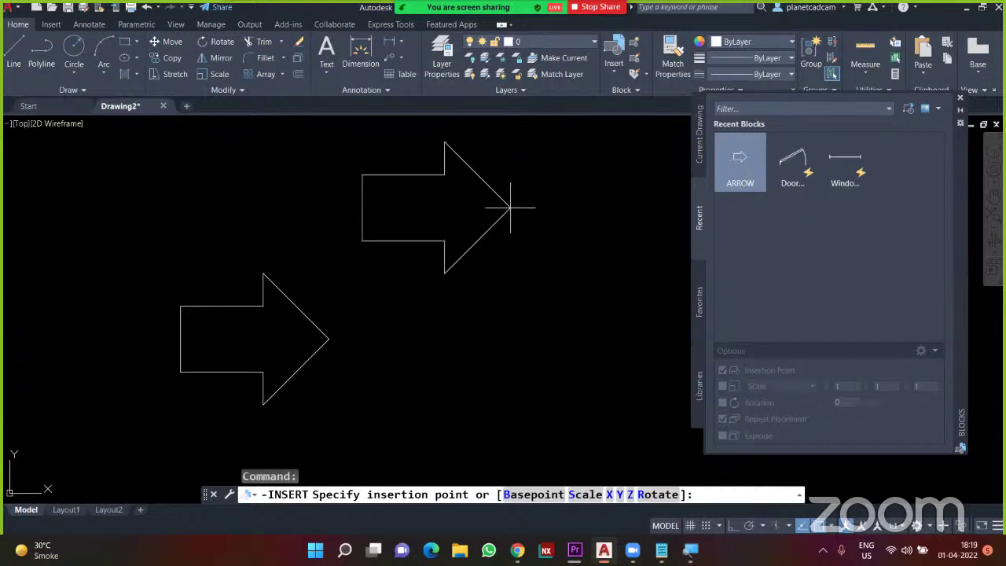
scroll(513, 207, "down", 3)
middle_click_drag(503, 208, 358, 191)
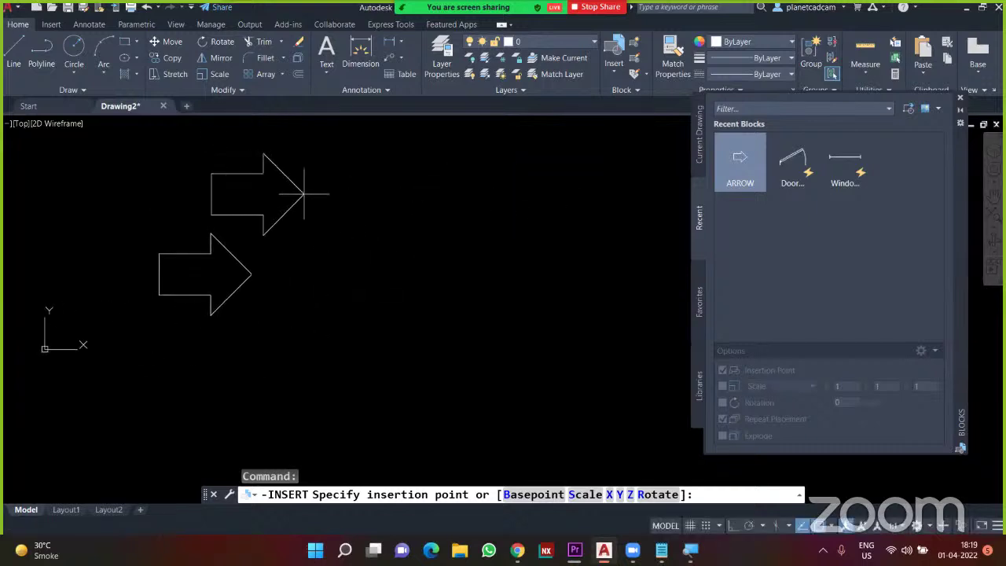
left_click(377, 191)
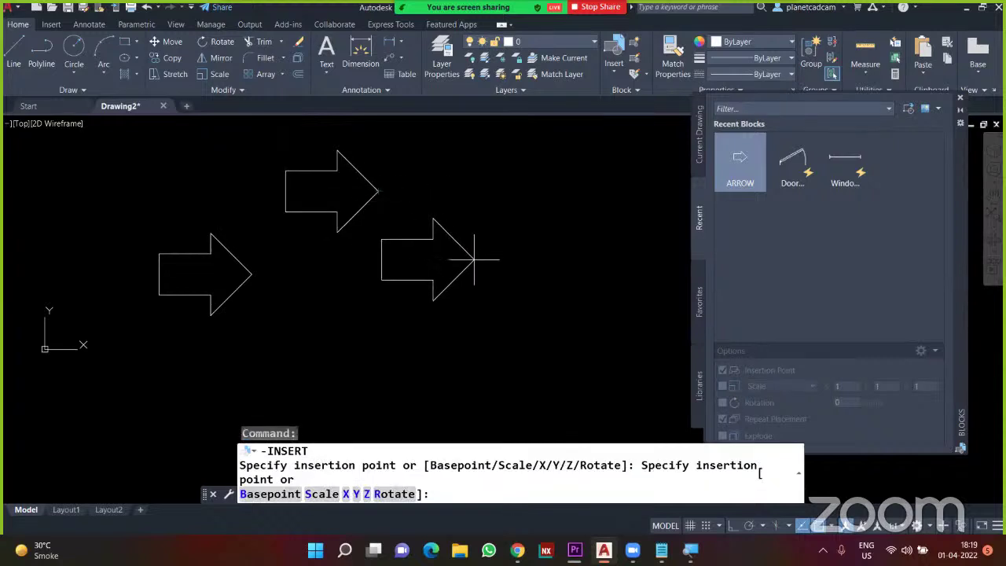
left_click(475, 260)
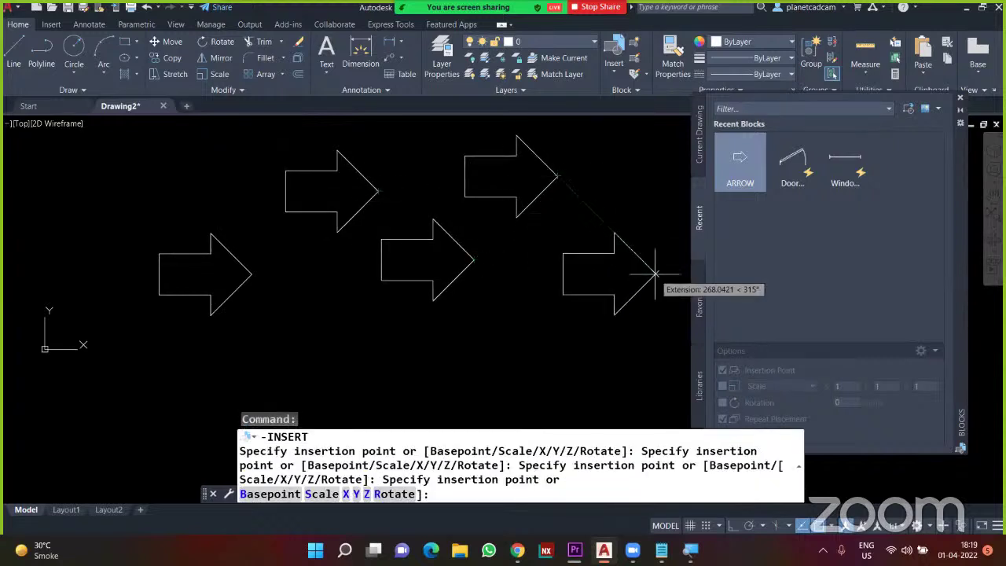
left_click(656, 274)
middle_click_drag(525, 348, 531, 279)
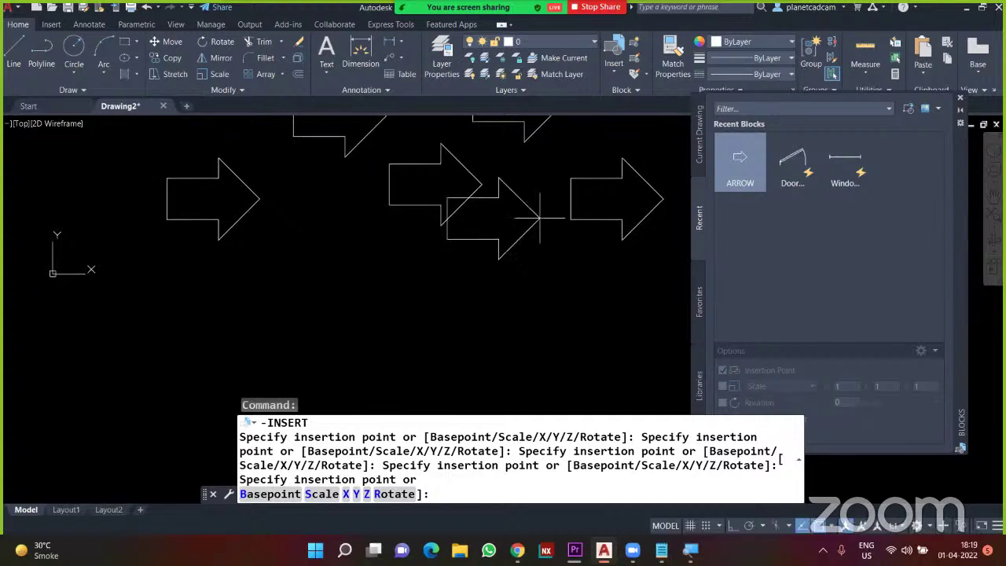
key("Escape")
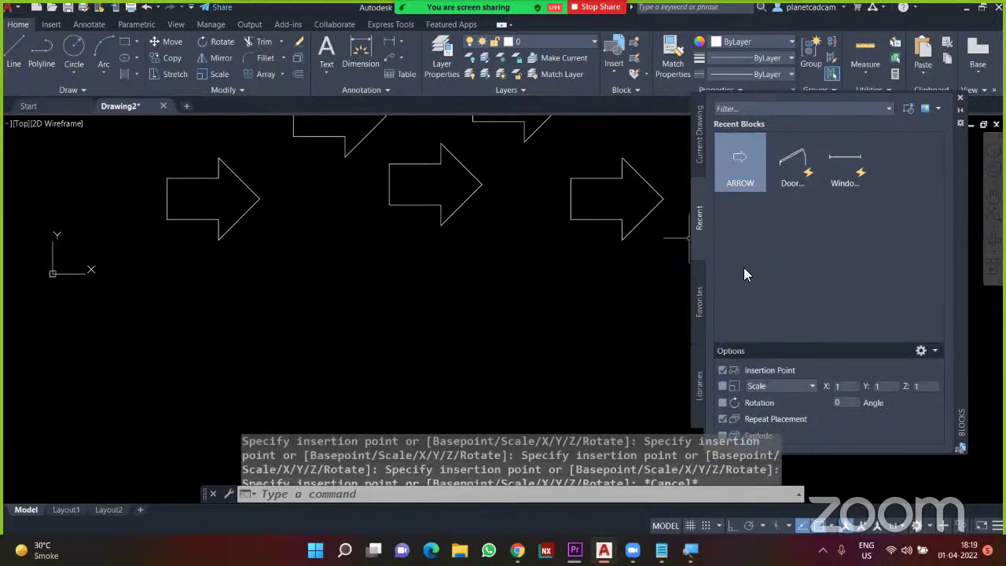
- Insert one ARROW copy below the others with Repeat Placement off, turn it on for two more copies, and switch it off again
left_click_drag(956, 162, 957, 145)
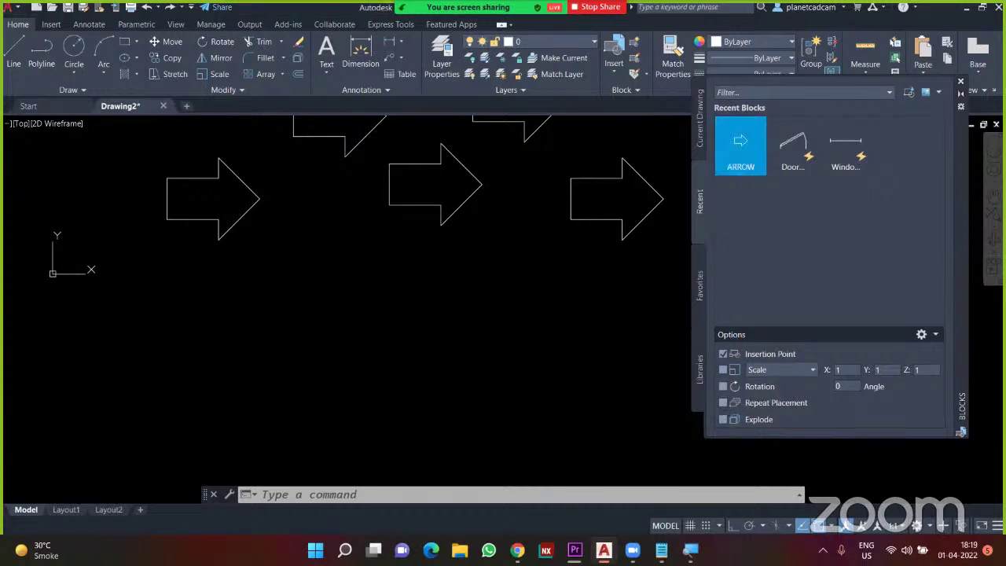
left_click(740, 145)
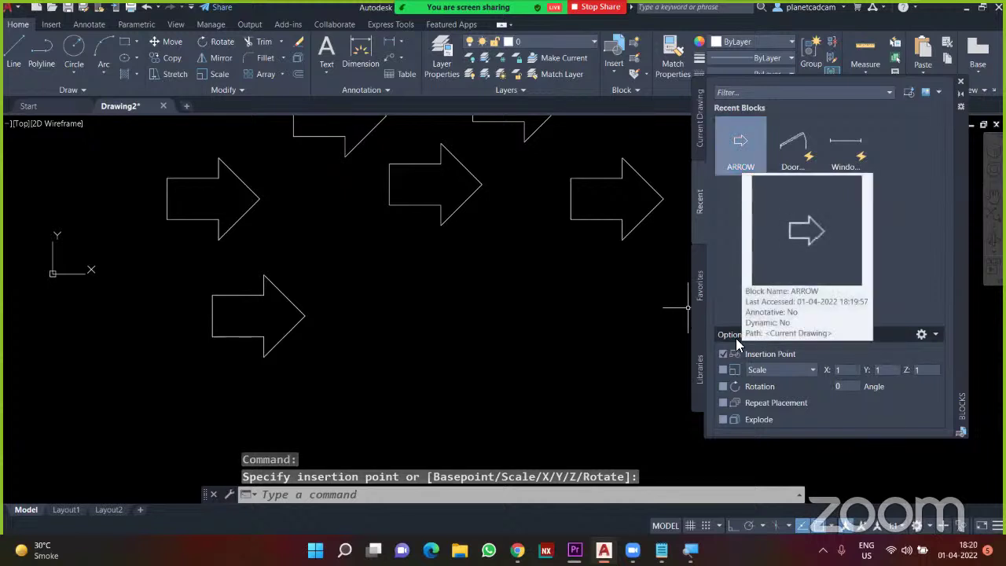
left_click(723, 402)
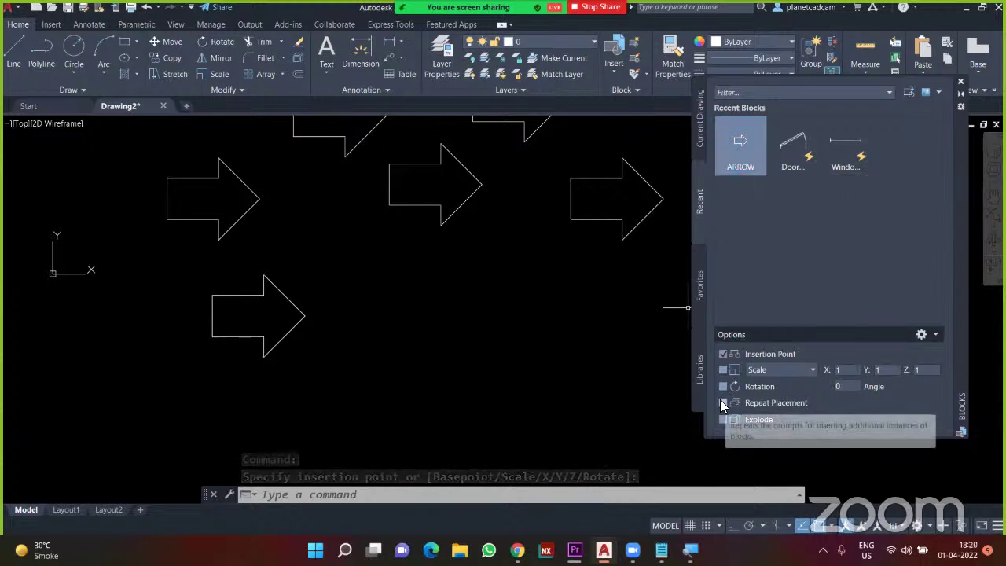
left_click(735, 158)
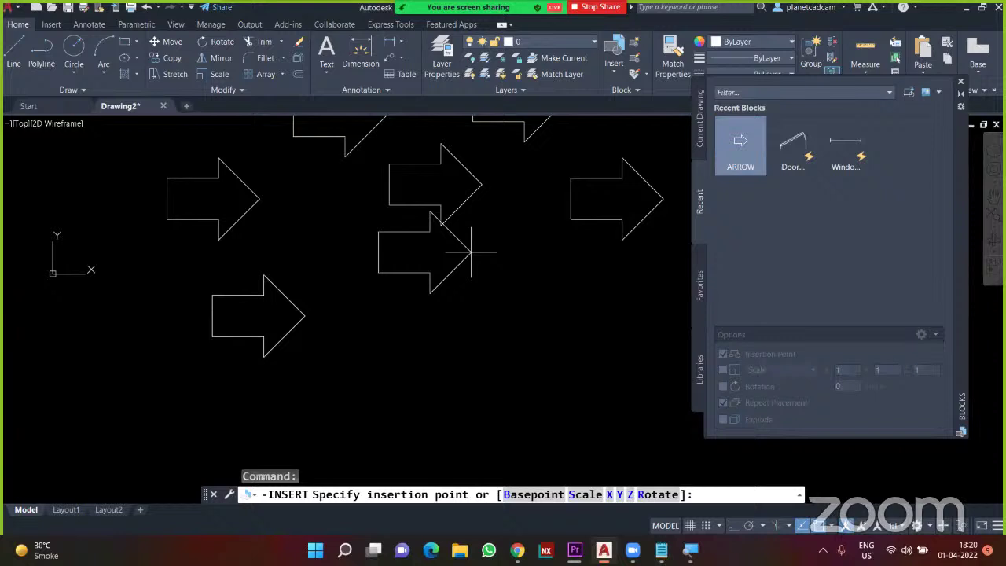
left_click(425, 274)
left_click(499, 336)
key("Escape")
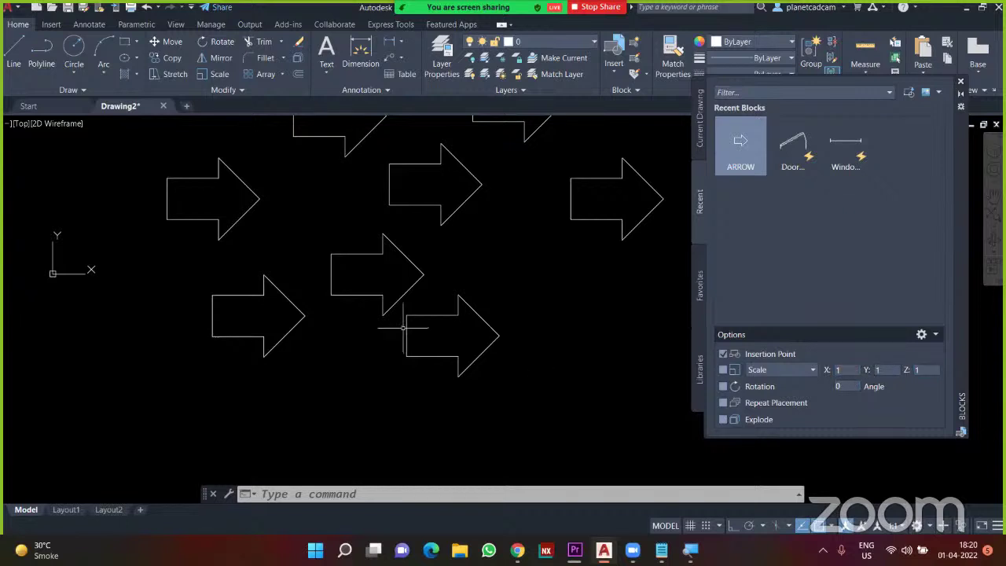
- Clear any active command and regenerate the model with the REGEN command
key("Escape")
key("Escape")
key("Escape")
type("RE")
key("Return")
middle_click_drag(546, 337, 466, 348)
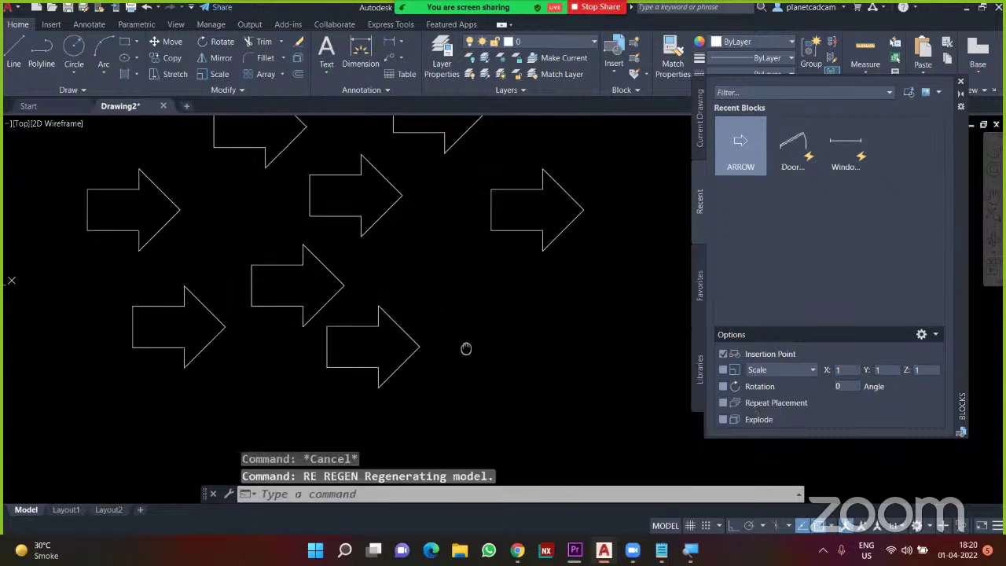
scroll(391, 371, "down", 2)
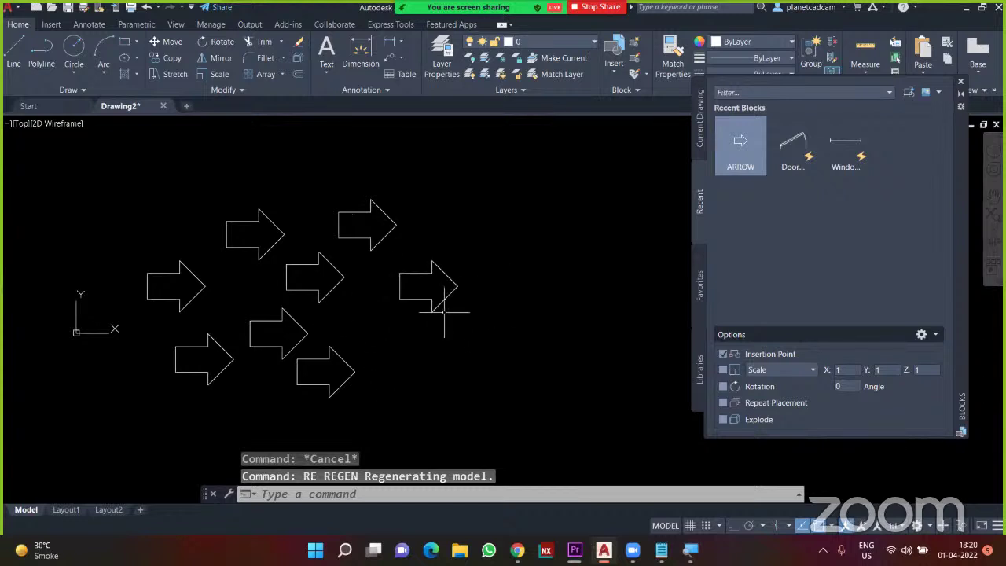
- Insert two ARROW copies right of the group, one with X scale 2 and one below it with X scale 1 and Y scale 2
left_click(738, 165)
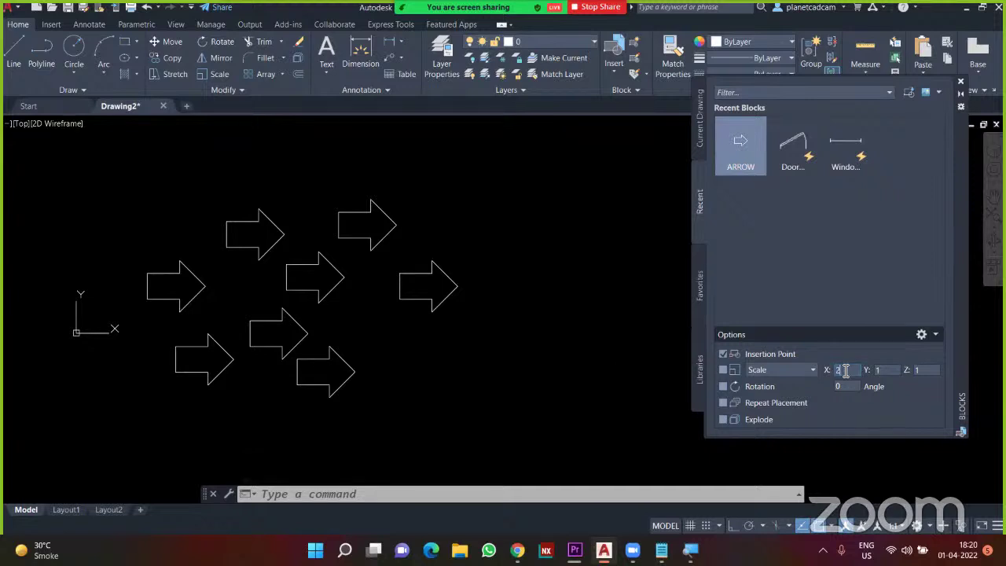
left_click(746, 166)
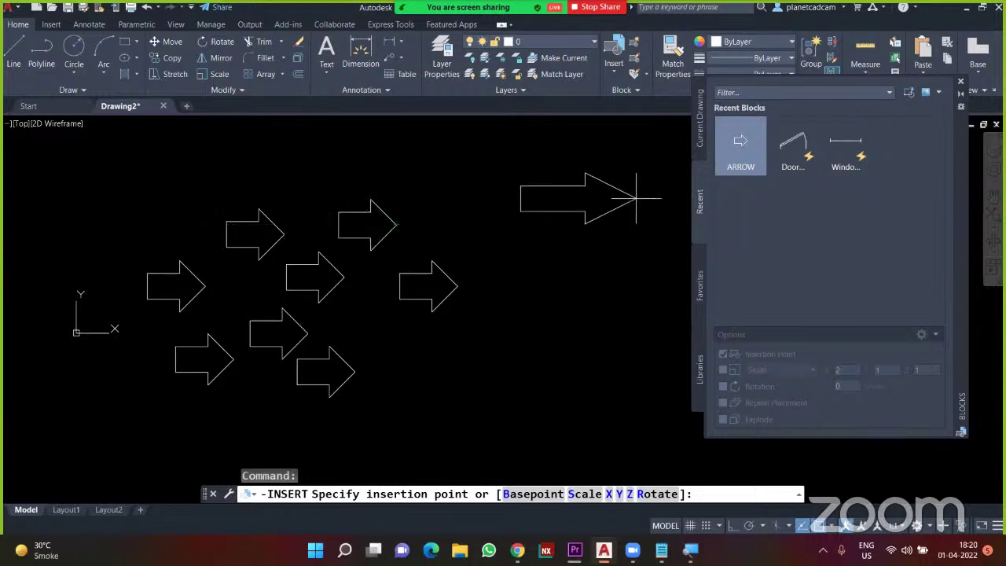
left_click(637, 196)
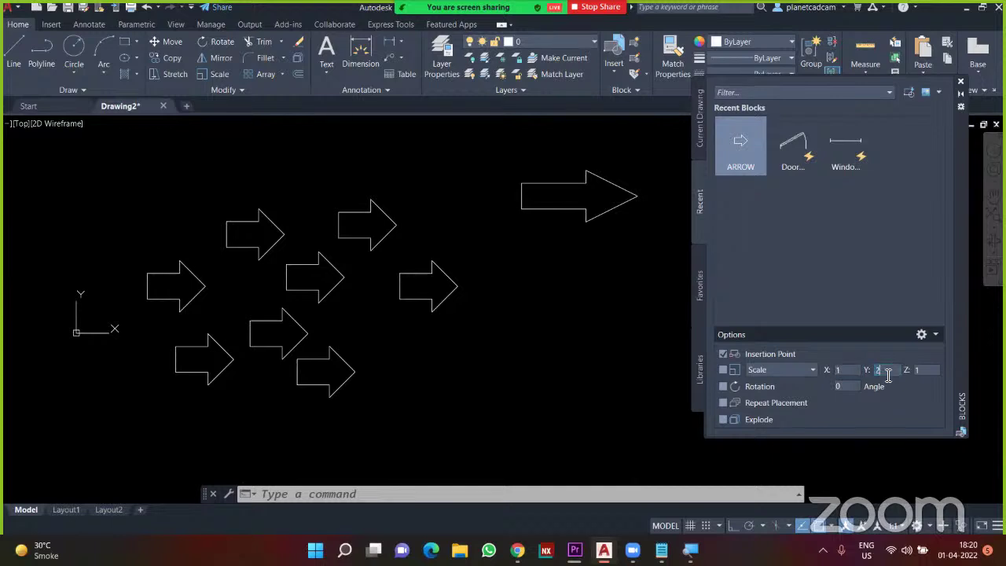
left_click(740, 149)
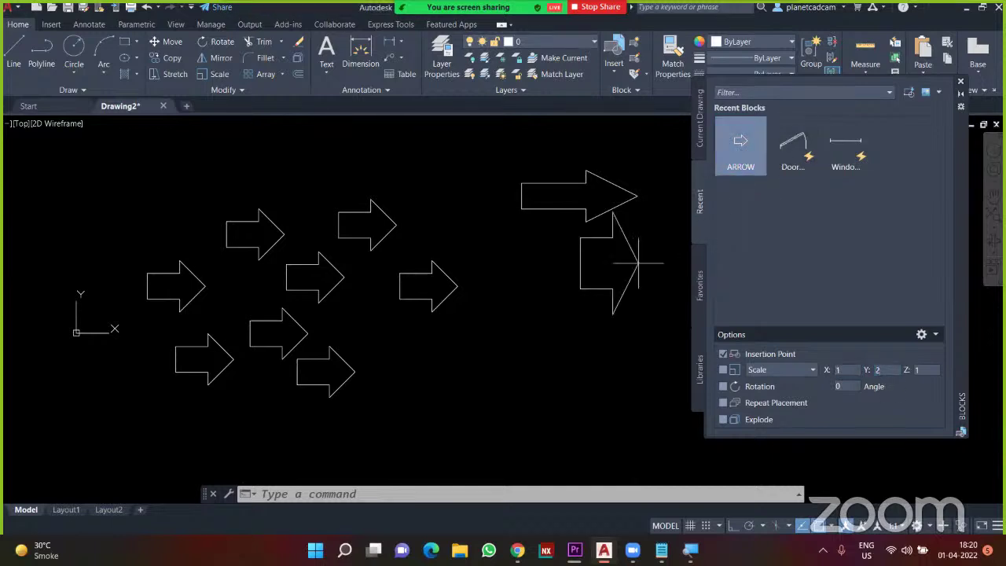
left_click(641, 203)
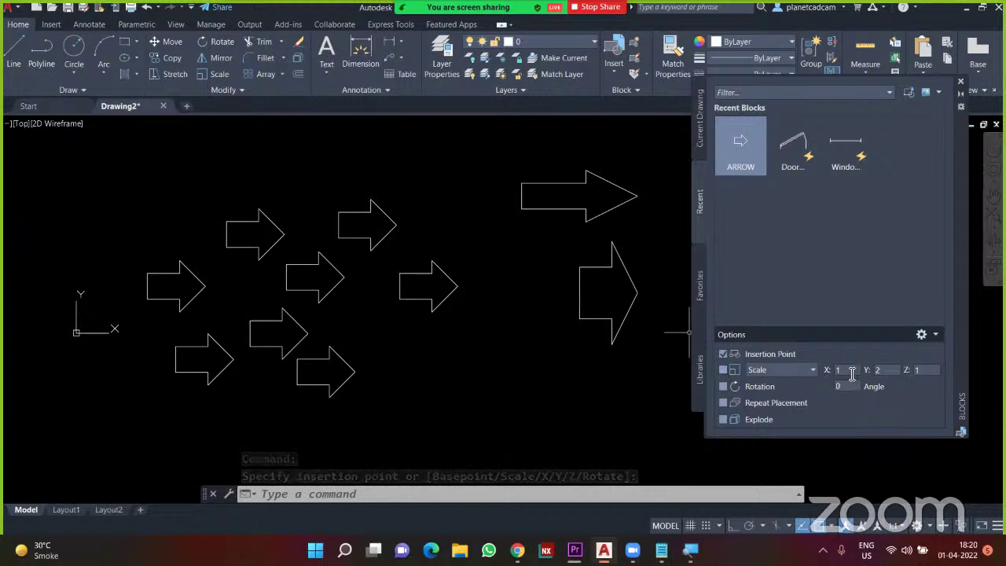
- Switch the block scaling to Uniform Scale 2 and insert an ARROW copy below the two stretched arrows
left_click(789, 370)
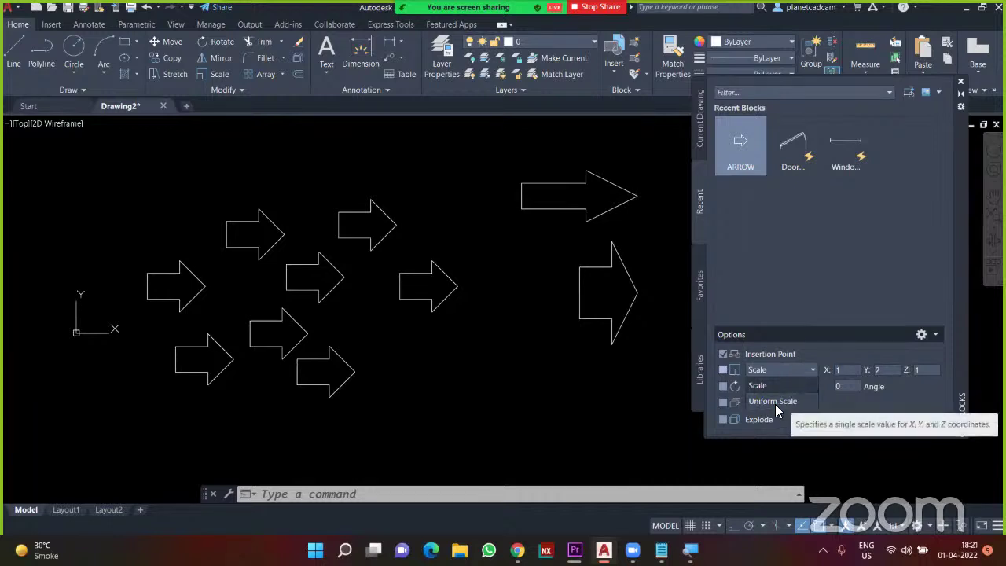
left_click(777, 402)
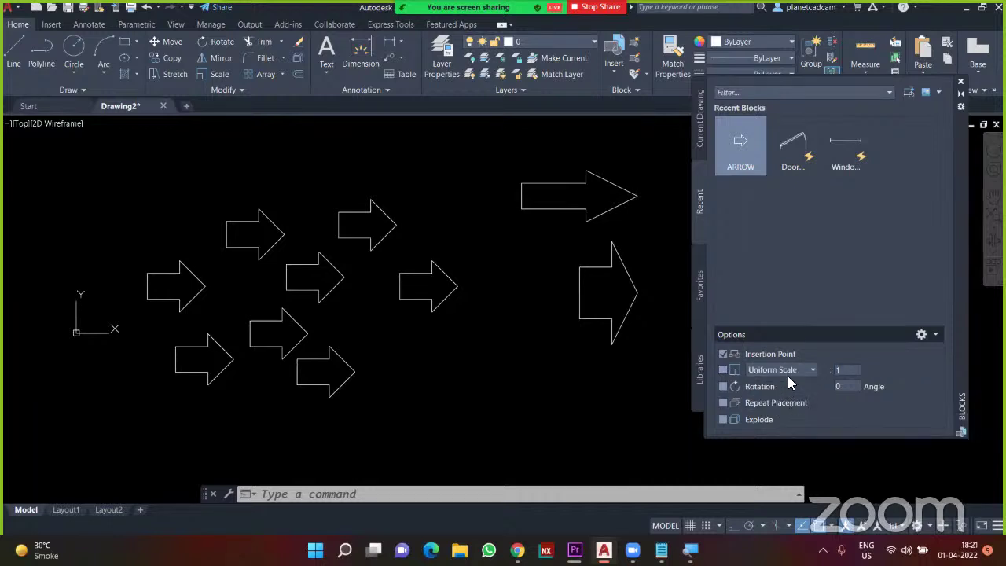
left_click(848, 370)
left_click(741, 145)
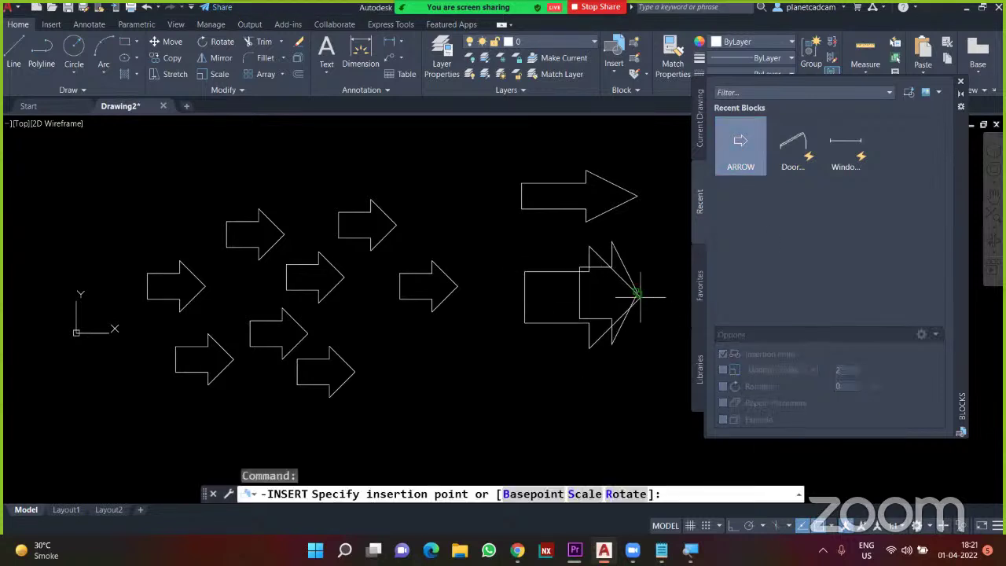
left_click(635, 408)
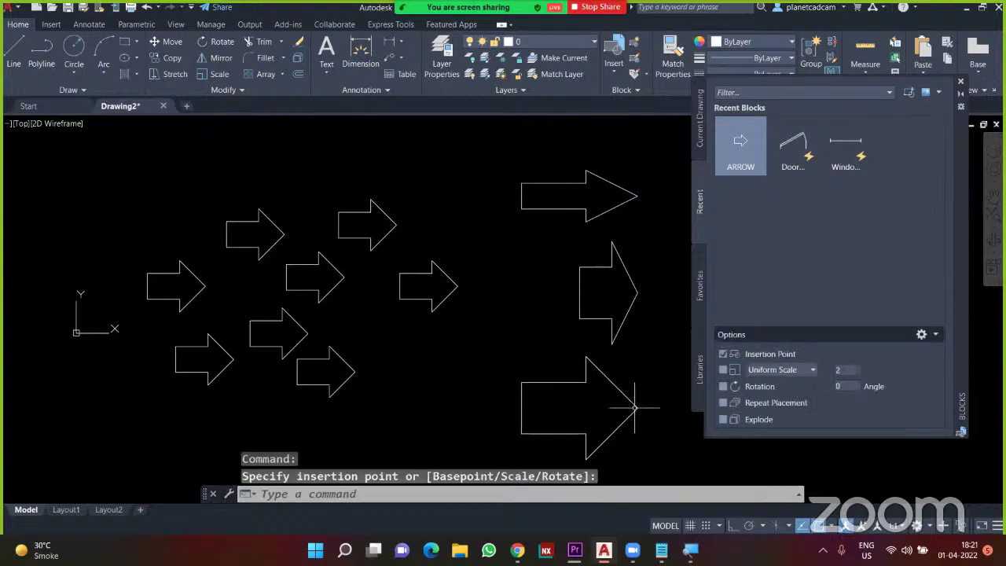
- Set the uniform scale to 1 and insert an unrotated ARROW copy right of the scaled arrows
mouse_move(652, 443)
middle_mouse_down()
mouse_move(589, 425)
mouse_move(431, 414)
middle_mouse_up()
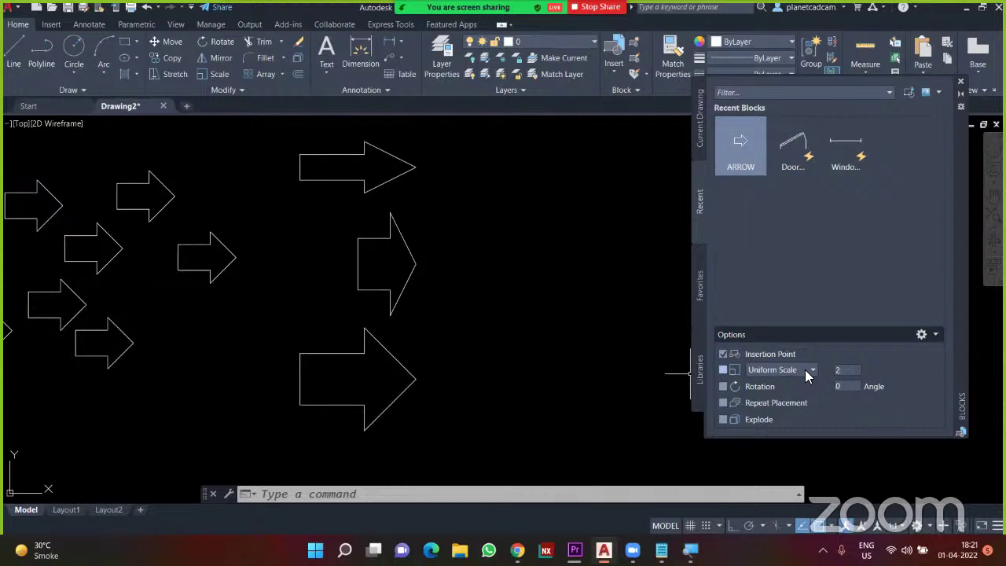
left_click(839, 370)
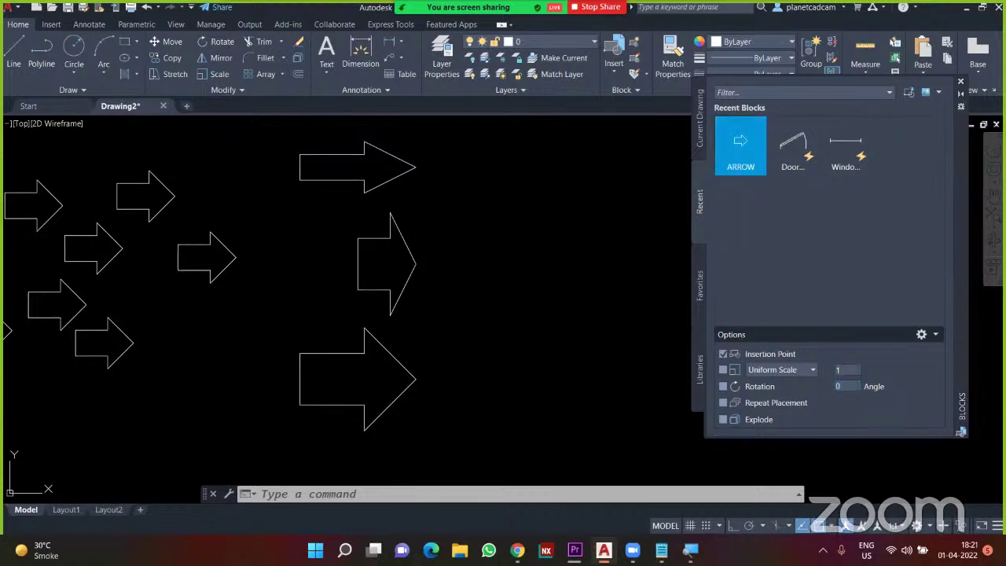
left_click(740, 146)
left_click(591, 154)
- Insert two ARROW copies below the unrotated one, the first with a rotation angle of 45 and the second with 90
middle_click_drag(556, 214, 435, 267)
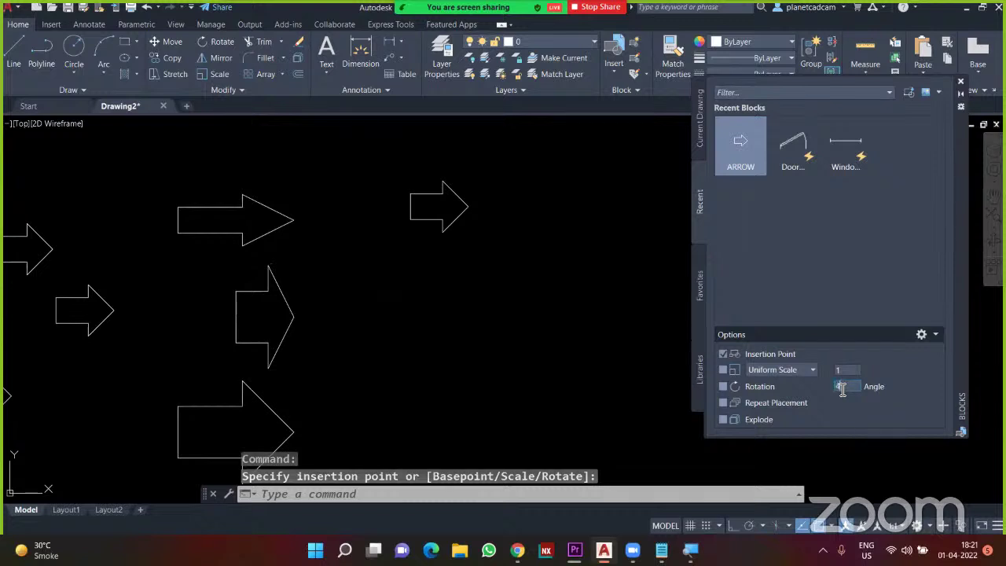
type("45")
left_click(742, 139)
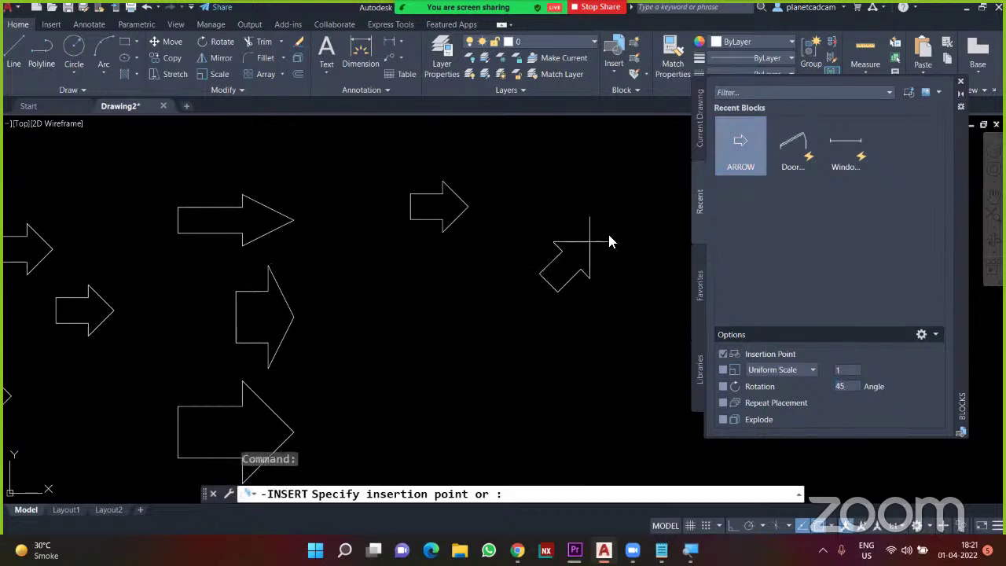
left_click(469, 267)
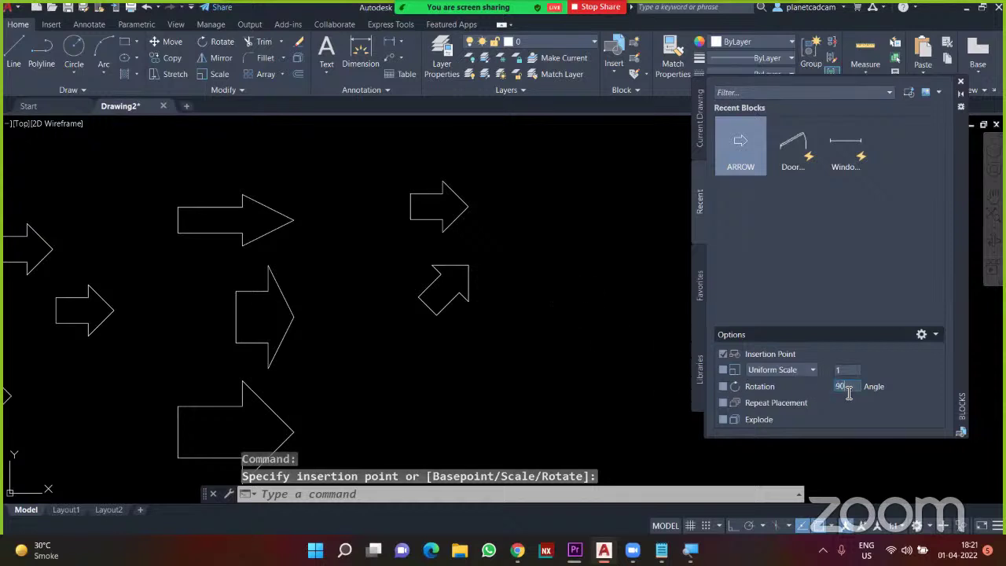
left_click(741, 146)
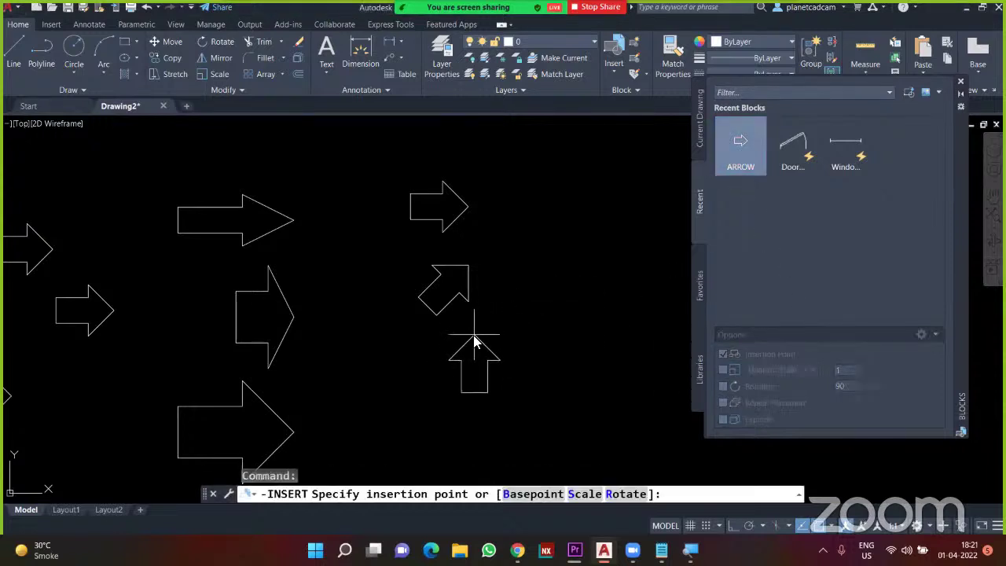
left_click(474, 335)
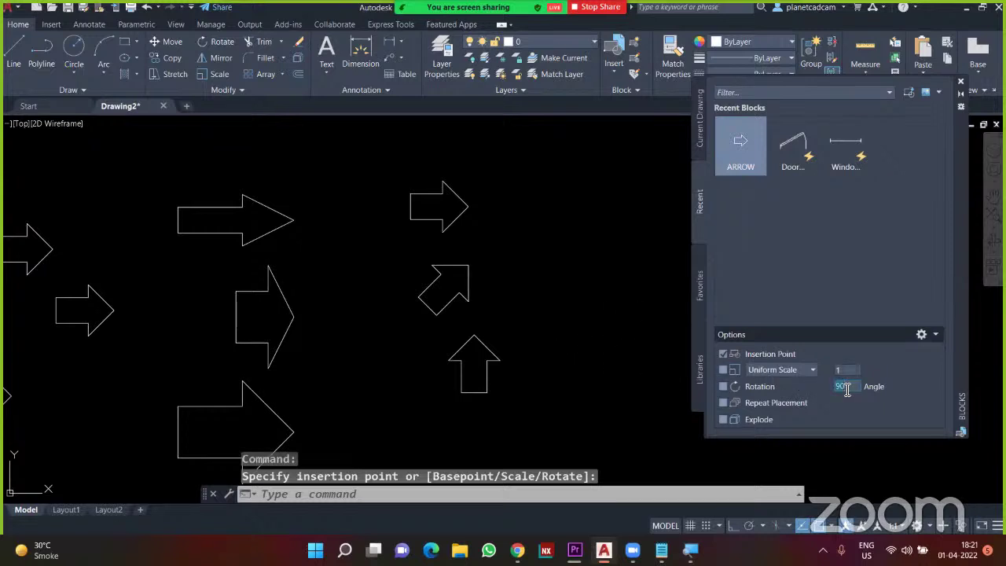
- Insert two more ARROW copies right of the rotated arrows, the first with a rotation angle of 135 and the second with 180
type("135")
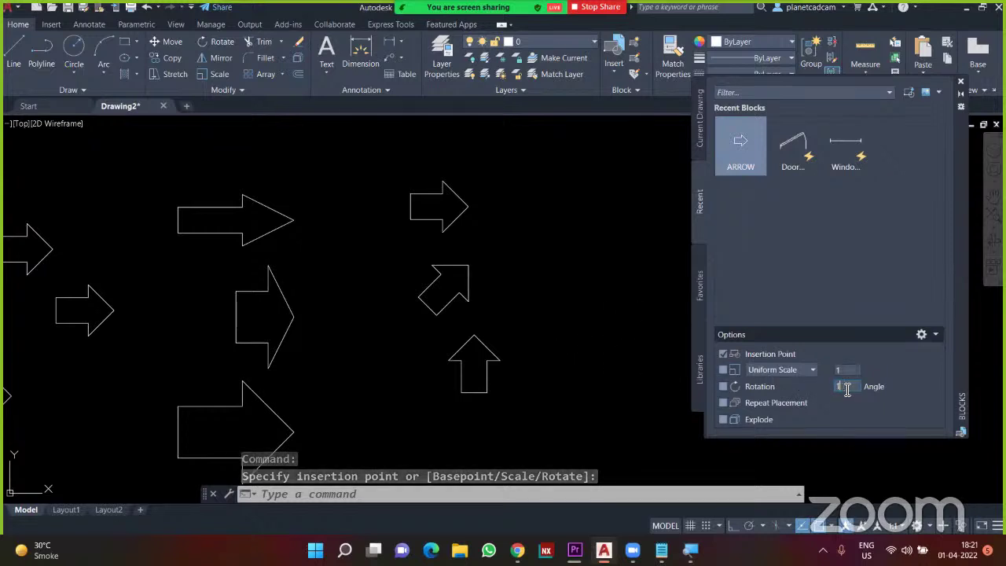
left_click(749, 166)
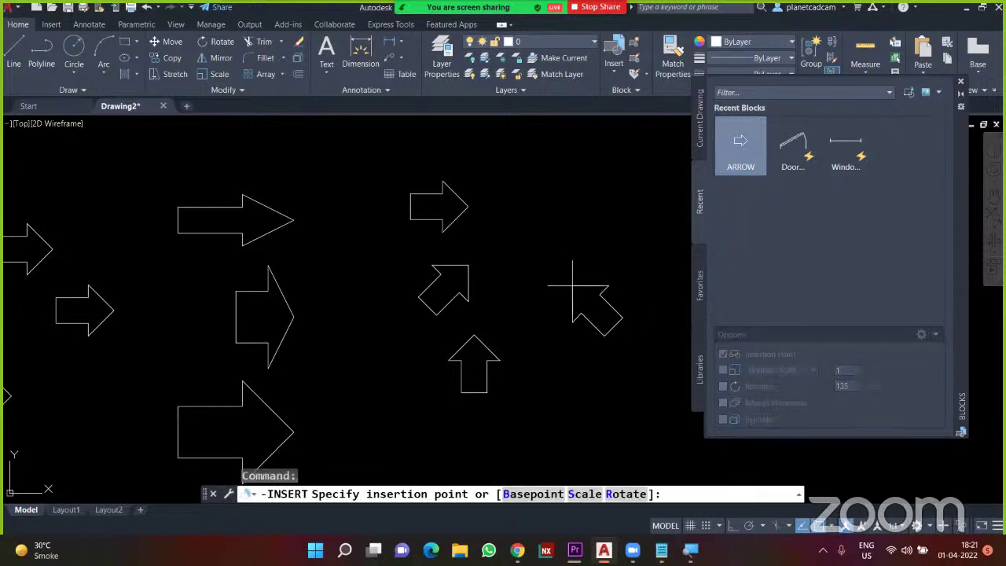
left_click(847, 385)
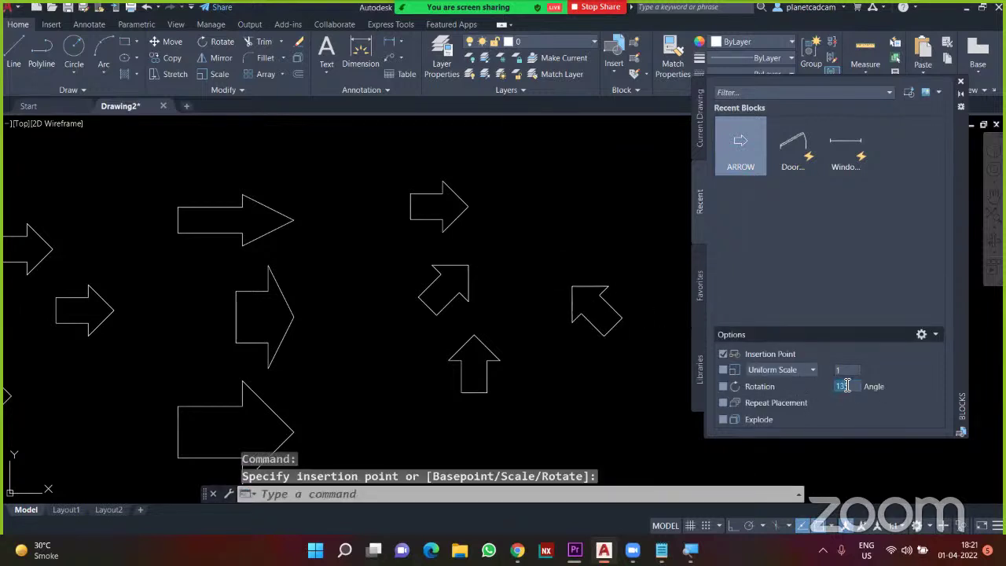
left_click(741, 149)
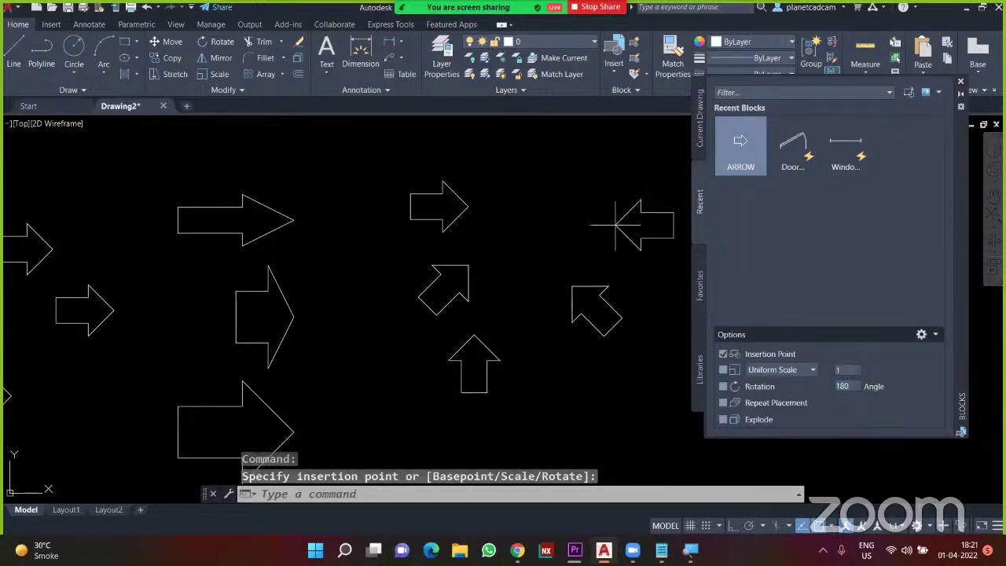
left_click(575, 221)
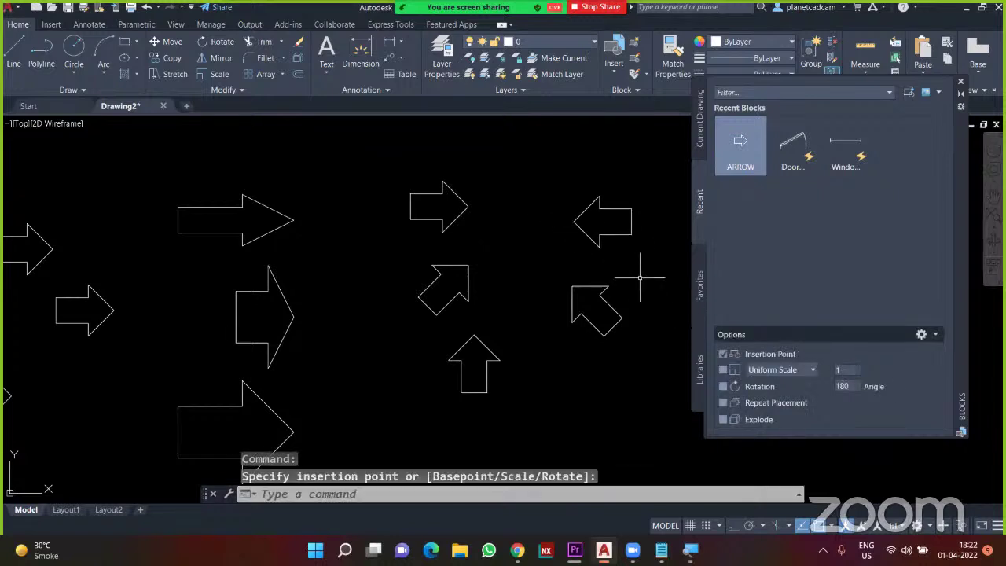
- Examine all the inserted ARROW copies as selectable blocks, comparing their scales and rotations
scroll(640, 276, "down", 4)
left_click(213, 205)
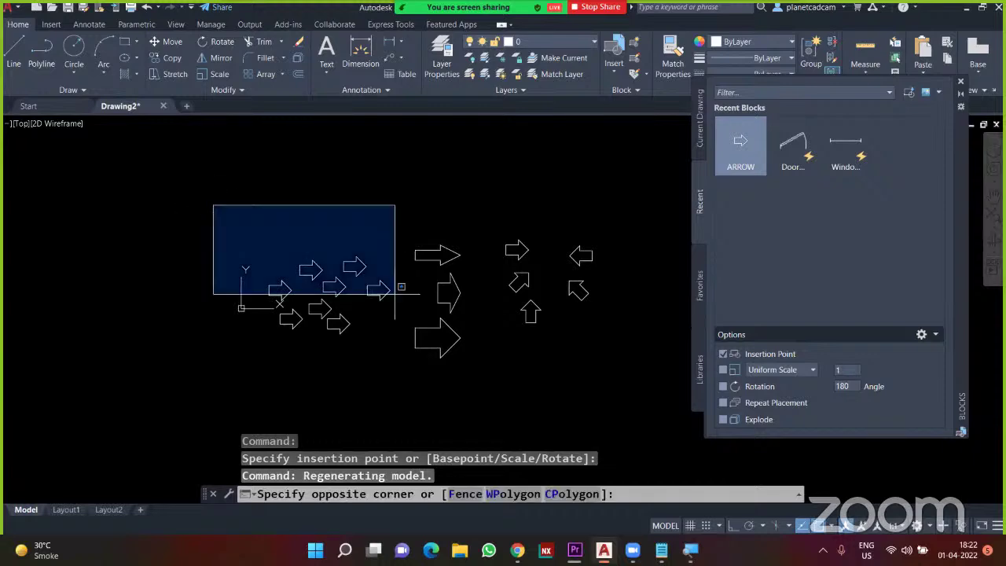
left_click(694, 434)
scroll(585, 338, "up", 3)
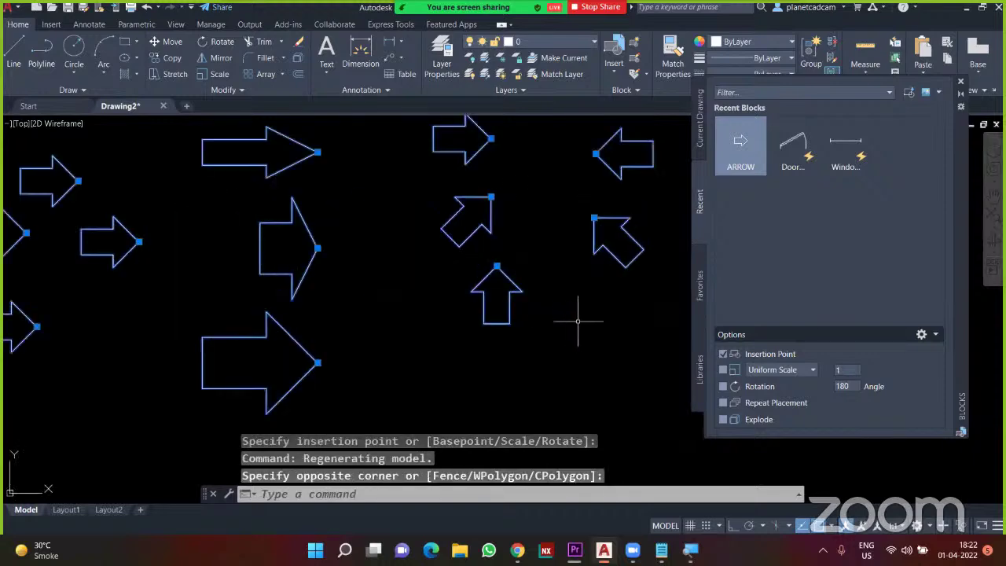
scroll(580, 322, "down", 3)
scroll(485, 337, "up", 2)
key("Escape")
scroll(537, 210, "up", 3)
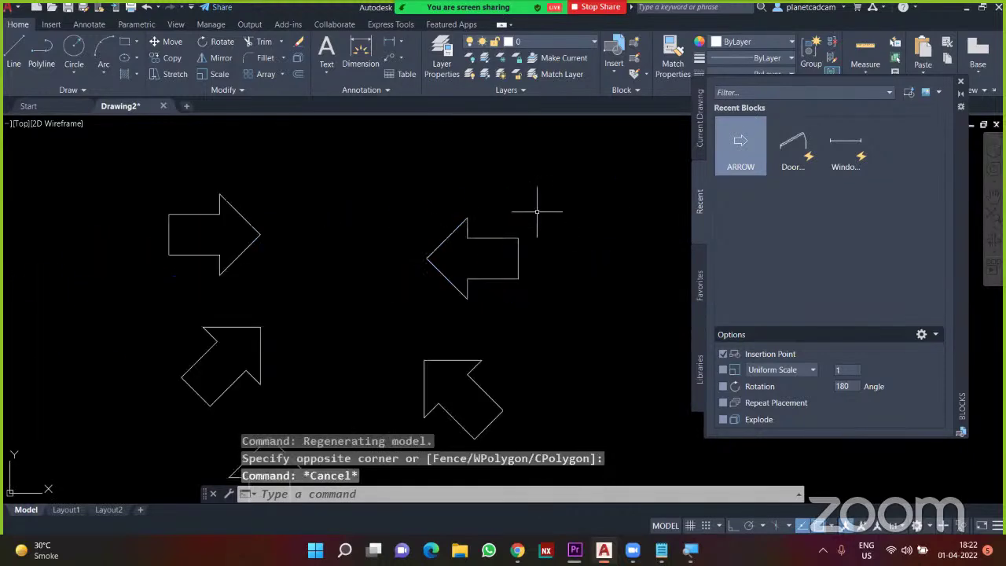
scroll(535, 212, "down", 3)
scroll(515, 309, "down", 2)
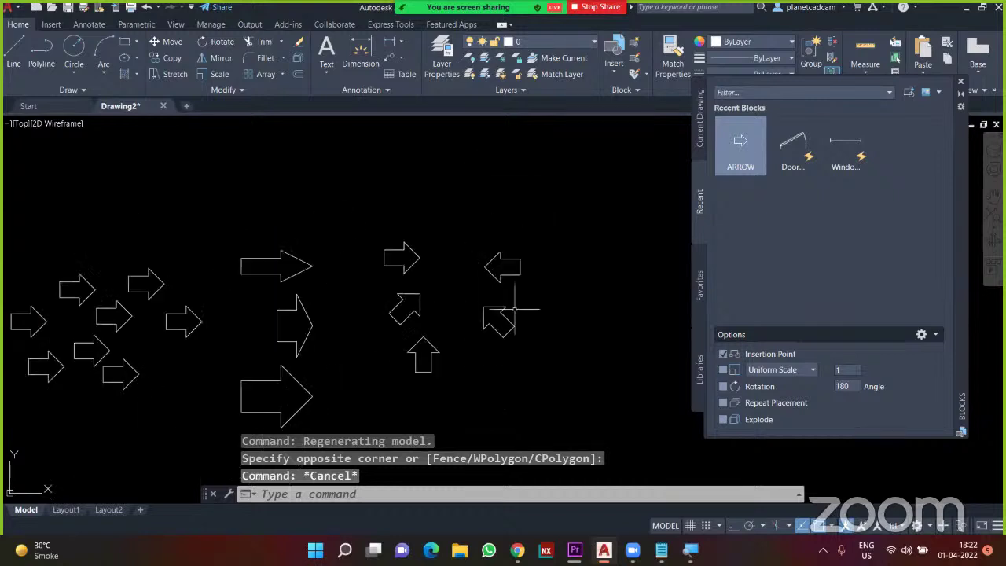
scroll(521, 343, "up", 3)
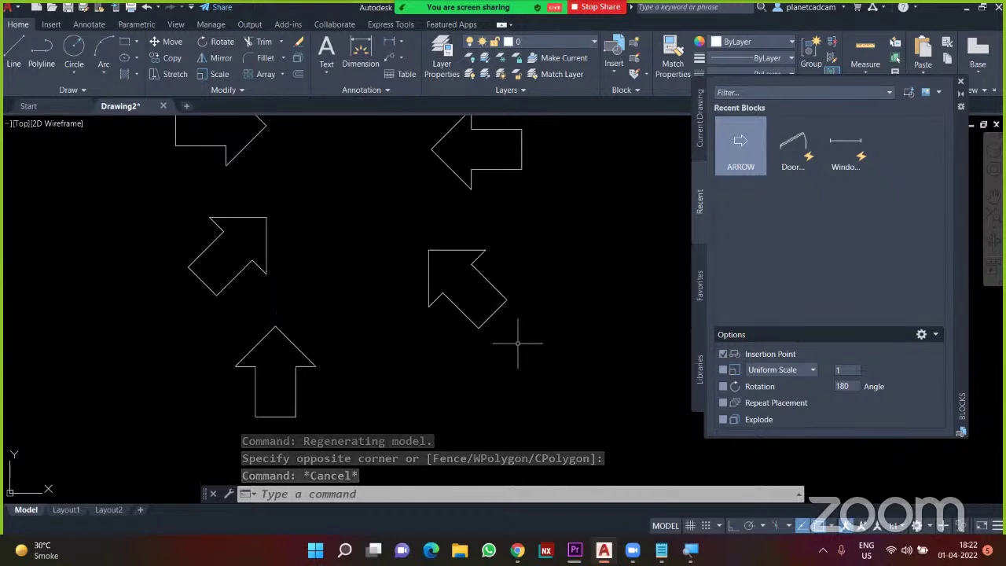
scroll(520, 346, "down", 3)
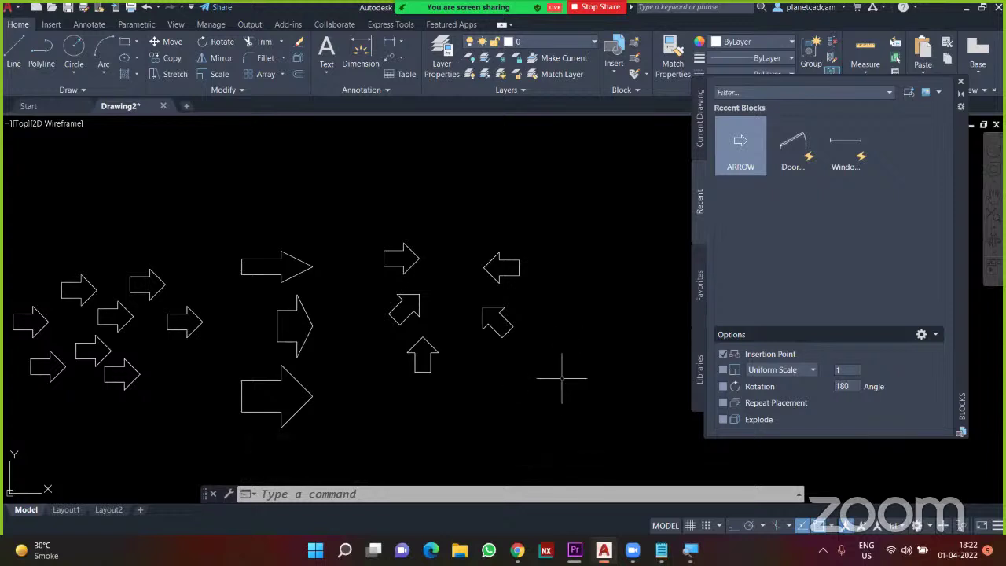
- Enable the Explode option and insert an ARROW copy rotated 180 in the empty area below the last two arrows
left_click(723, 420)
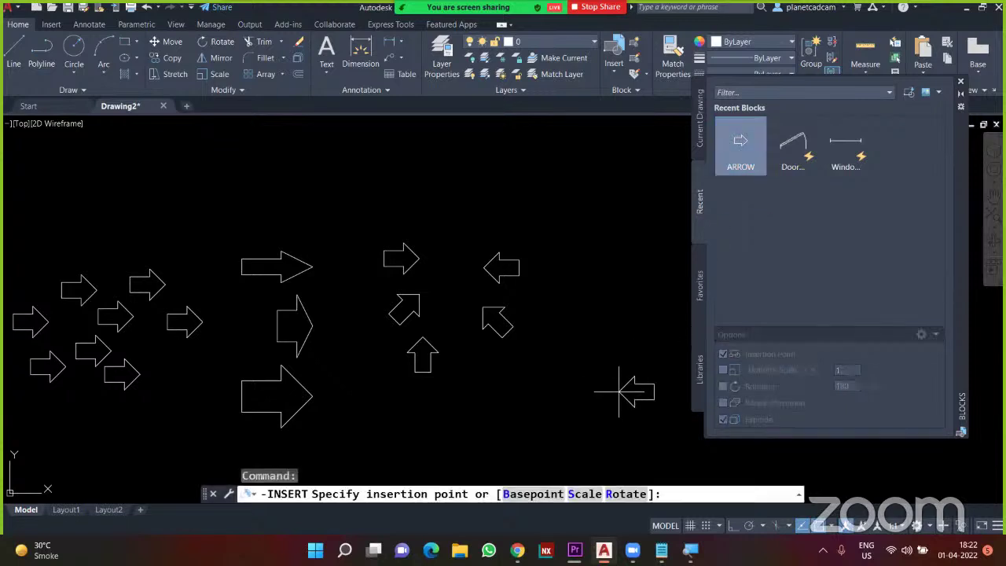
scroll(637, 440, "up", 4)
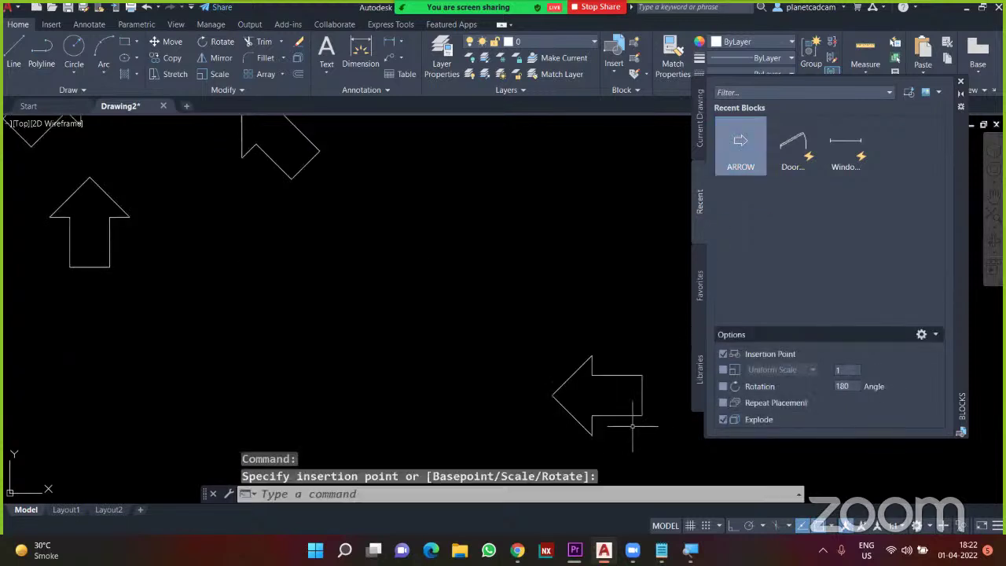
- Delete the three shaft lines of the exploded arrow
left_click(632, 427)
scroll(618, 404, "up", 4)
middle_click_drag(622, 370, 544, 318)
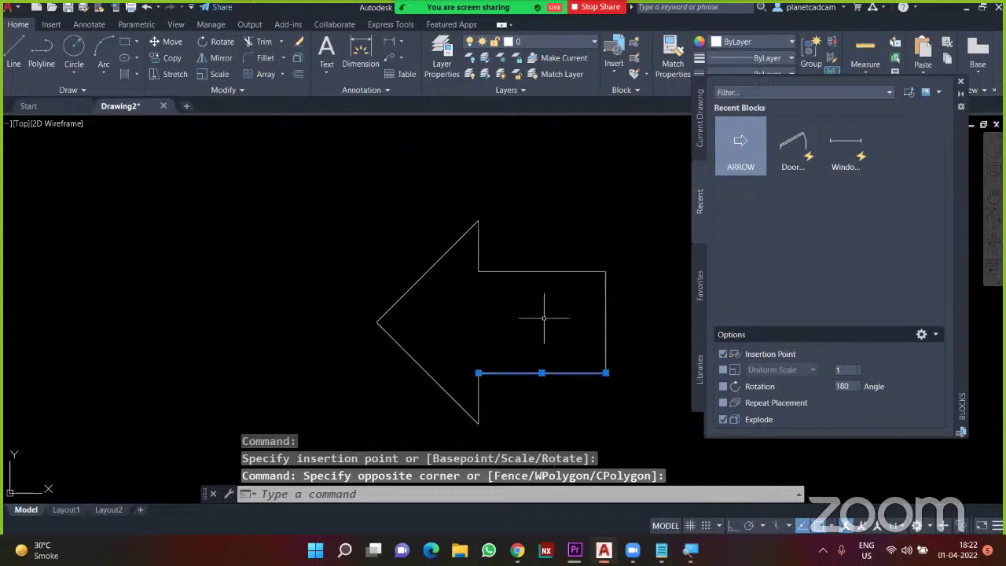
left_click(544, 318)
left_click(528, 236)
left_click(623, 307)
left_click(549, 334)
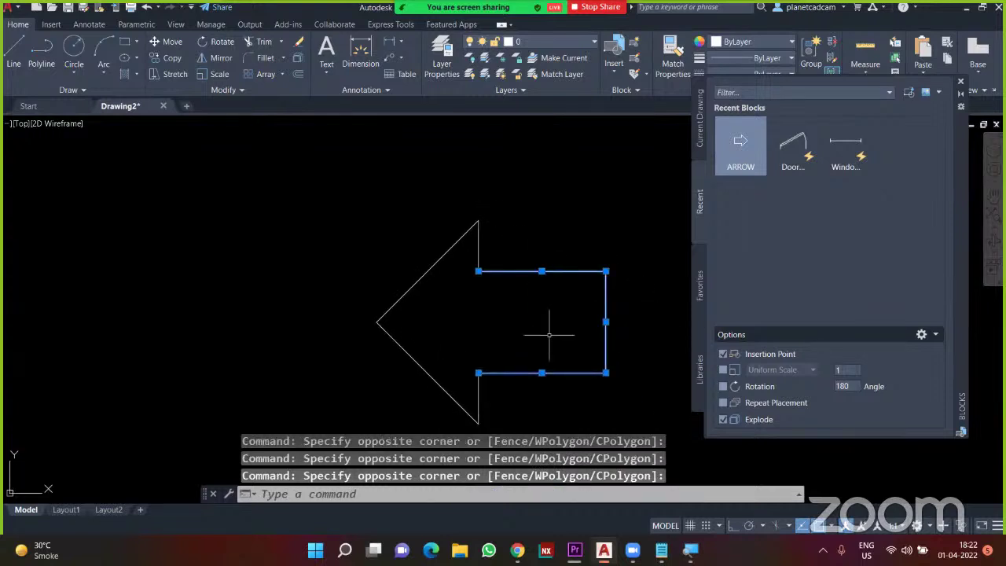
key("Delete")
- Delete the two short vertical lines and then the two slanted head lines of the exploded arrow
left_click(508, 292)
left_click(478, 254)
key("Delete")
left_click(489, 389)
left_click(465, 376)
key("Delete")
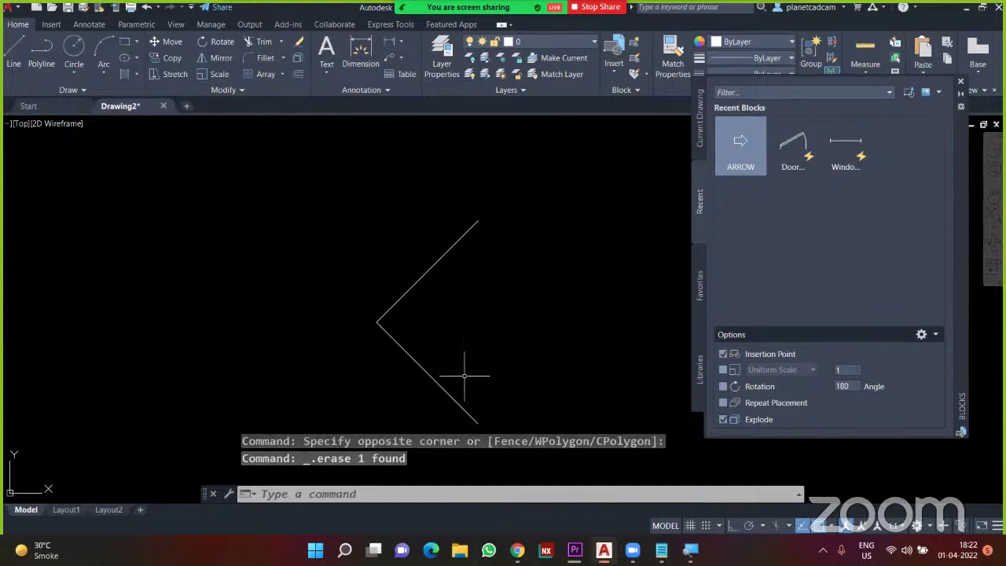
left_click(462, 371)
left_click(366, 264)
key("Delete")
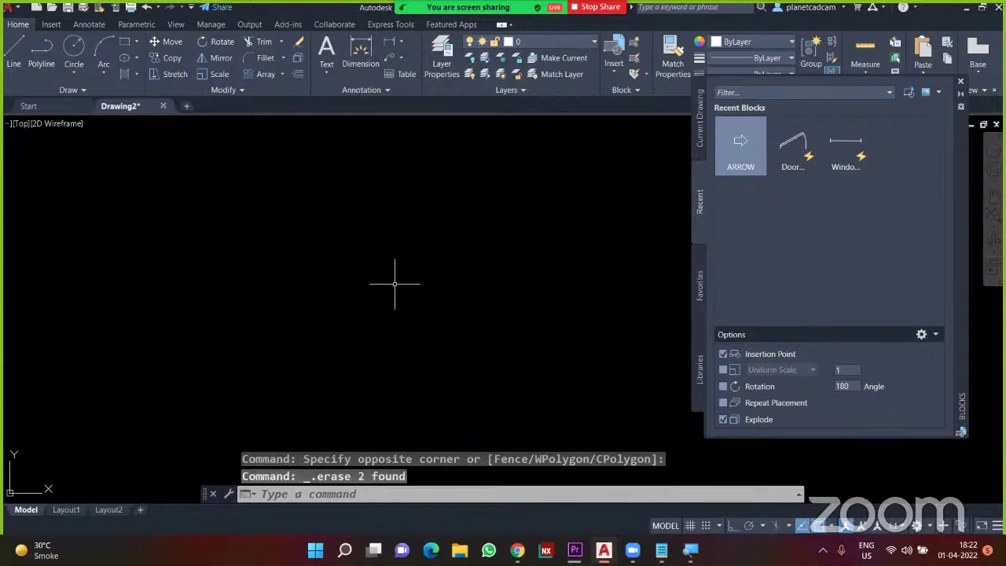
scroll(539, 286, "down", 5)
scroll(446, 293, "up", 4)
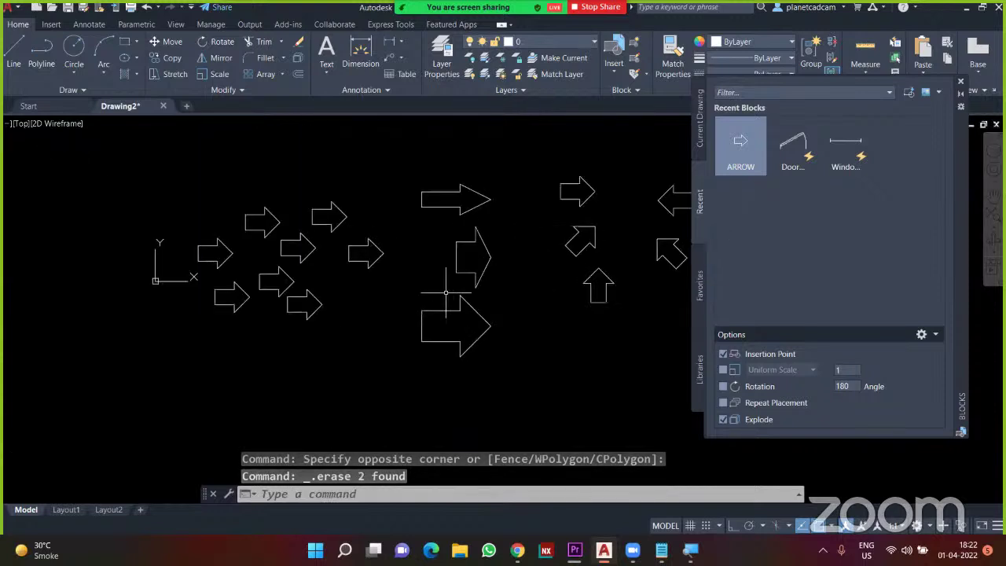
scroll(409, 320, "down", 2)
scroll(533, 383, "up", 2)
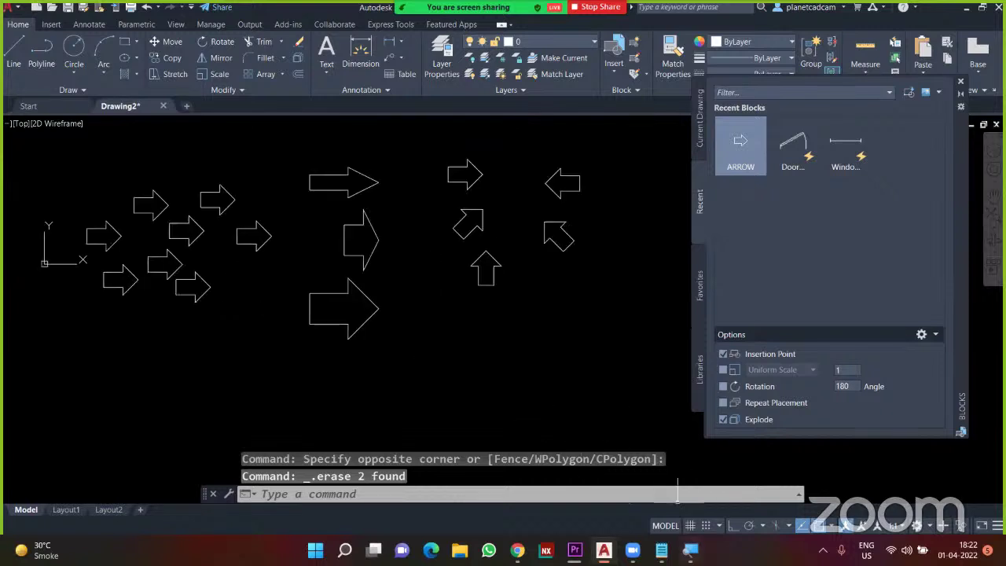
- Switch to Notepad, complete the BLOCK WRITE line with "W ENTER", and return to AutoCAD
left_click(662, 550)
left_click(500, 226)
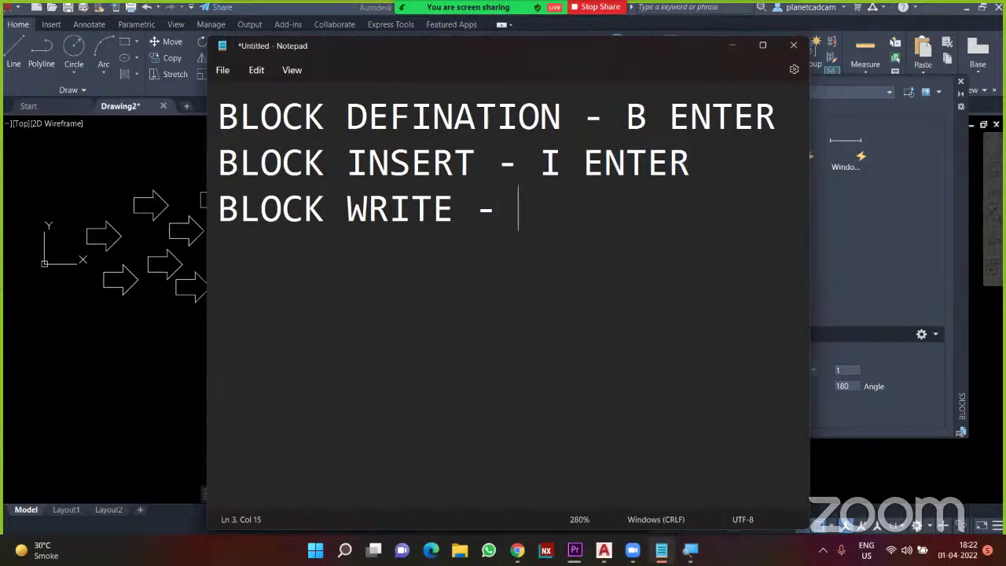
type("W ENTER")
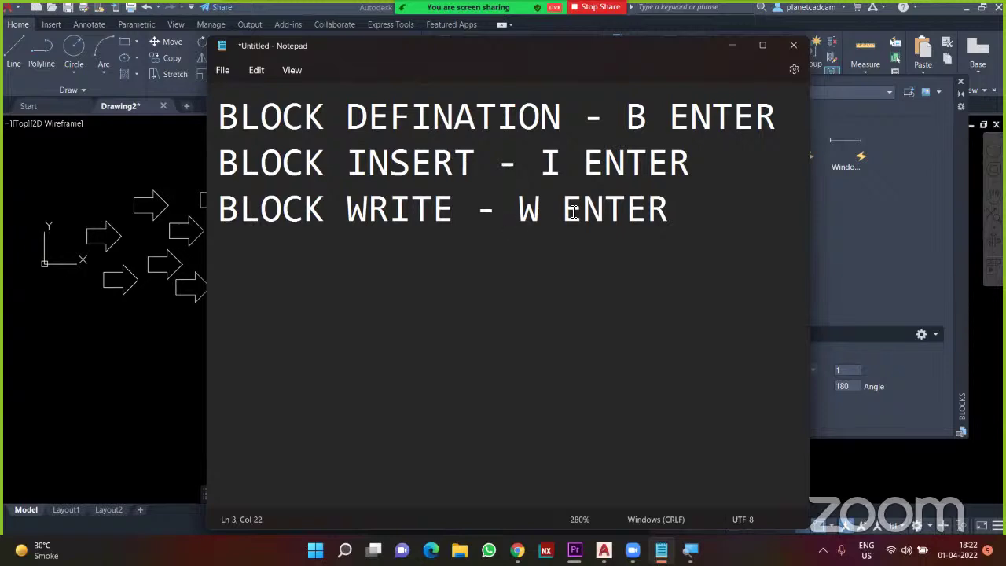
left_click(730, 47)
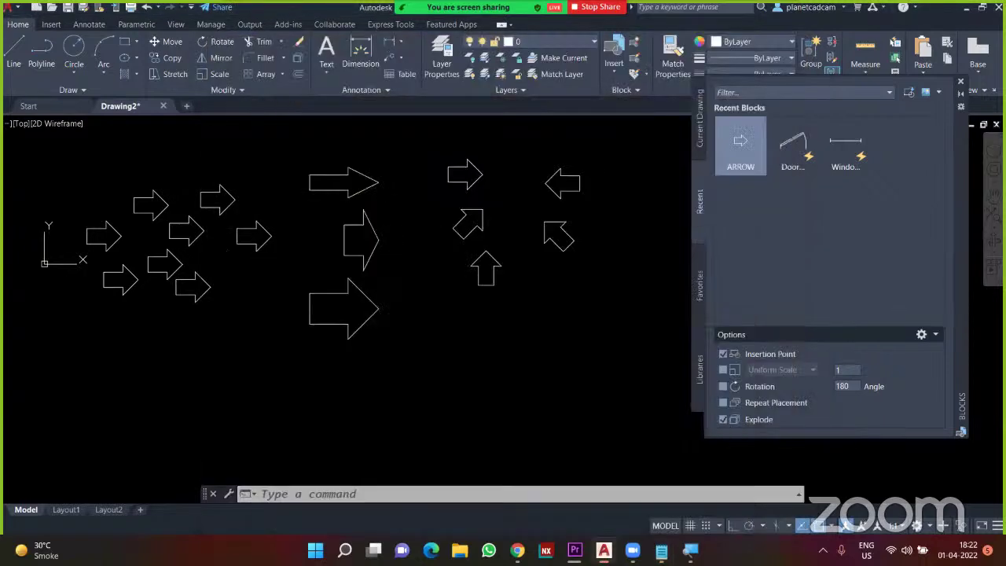
- Write the existing ARROW block to the Desktop as ARROW.dwg using the Write Block command
type("w")
key("Return")
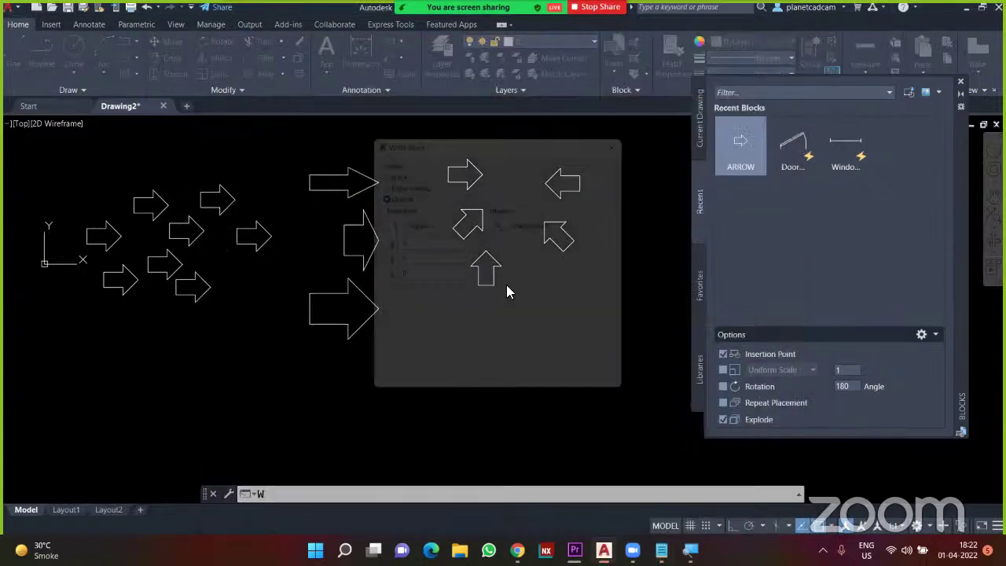
left_click(384, 168)
left_click(445, 165)
left_click(452, 176)
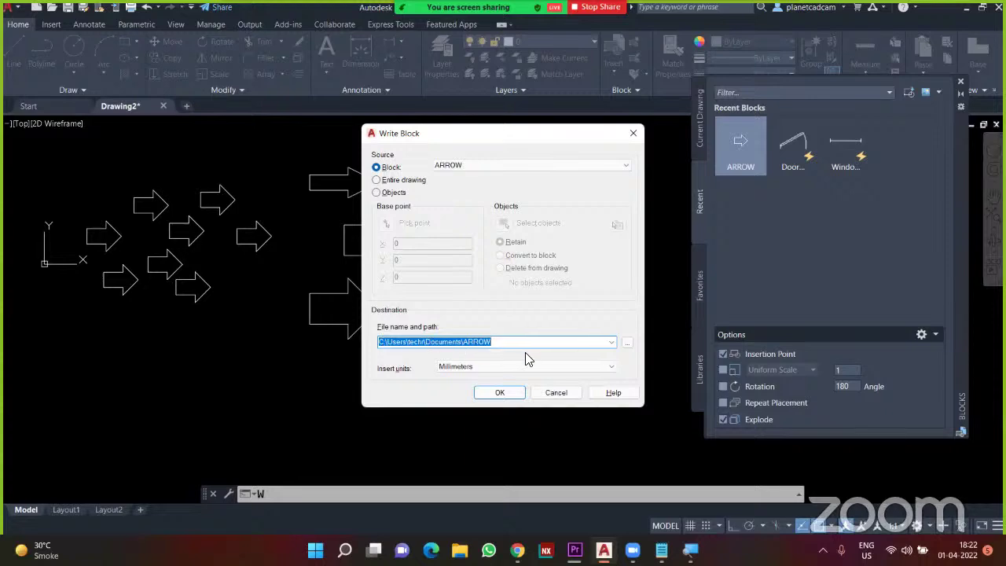
left_click(627, 343)
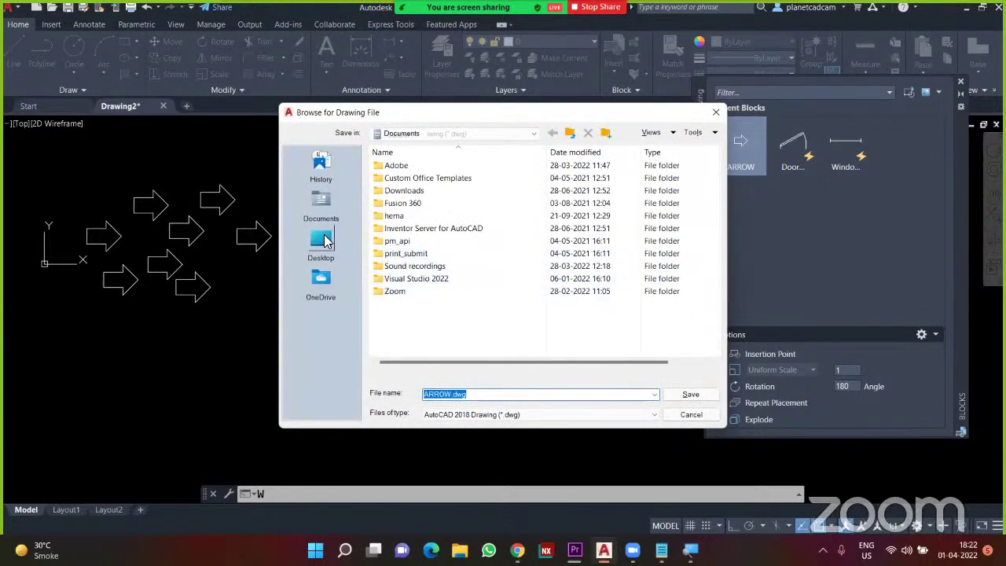
left_click(327, 242)
left_click(690, 394)
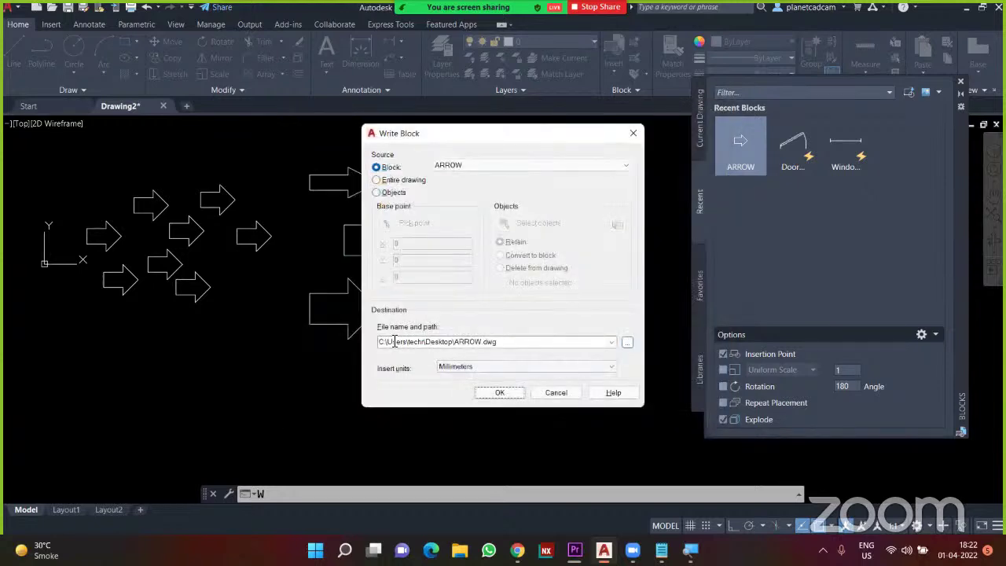
left_click(499, 393)
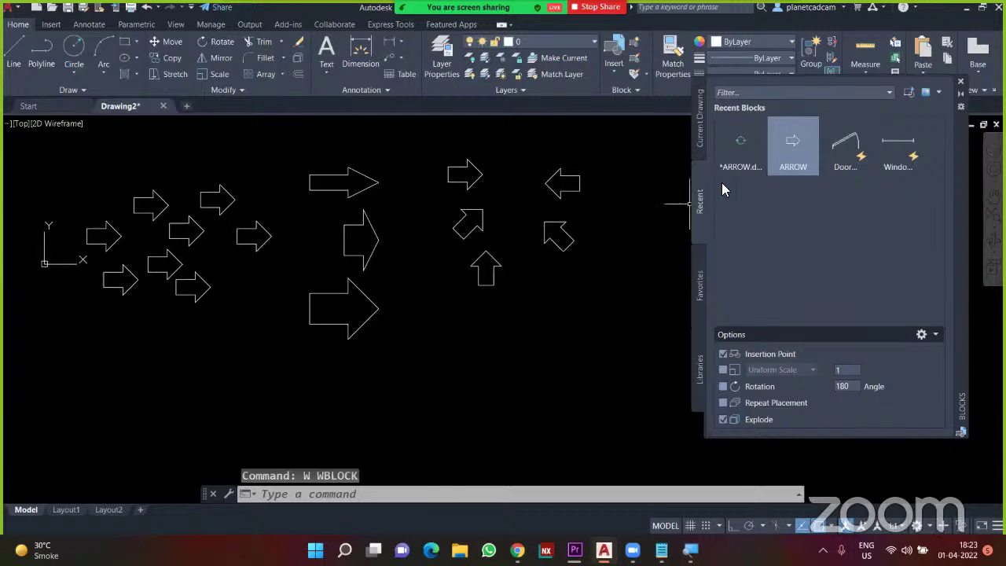
- Check the written ARROW.dwg among the recent blocks and create a new drawing
mouse_move(743, 167)
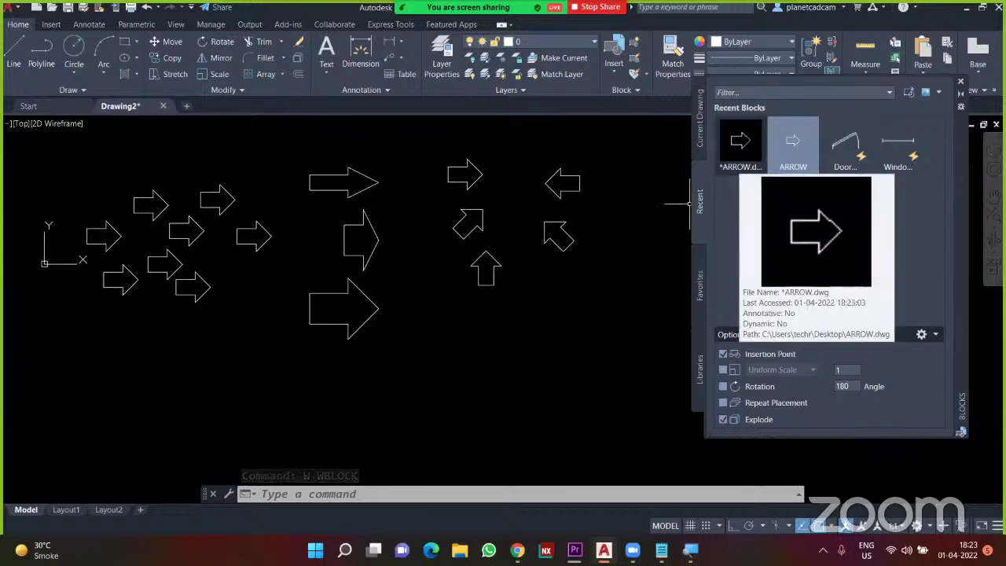
left_click(37, 7)
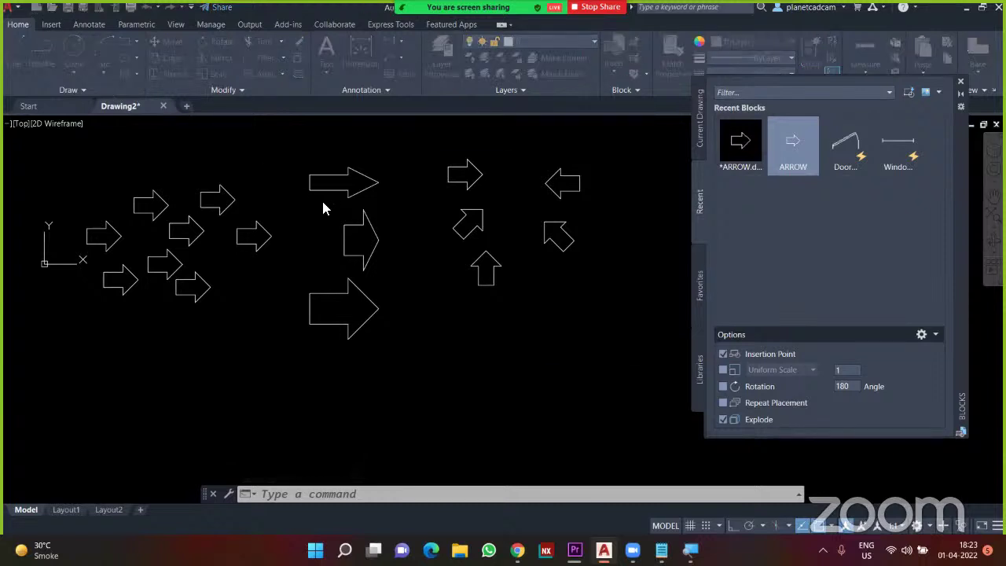
left_click(560, 350)
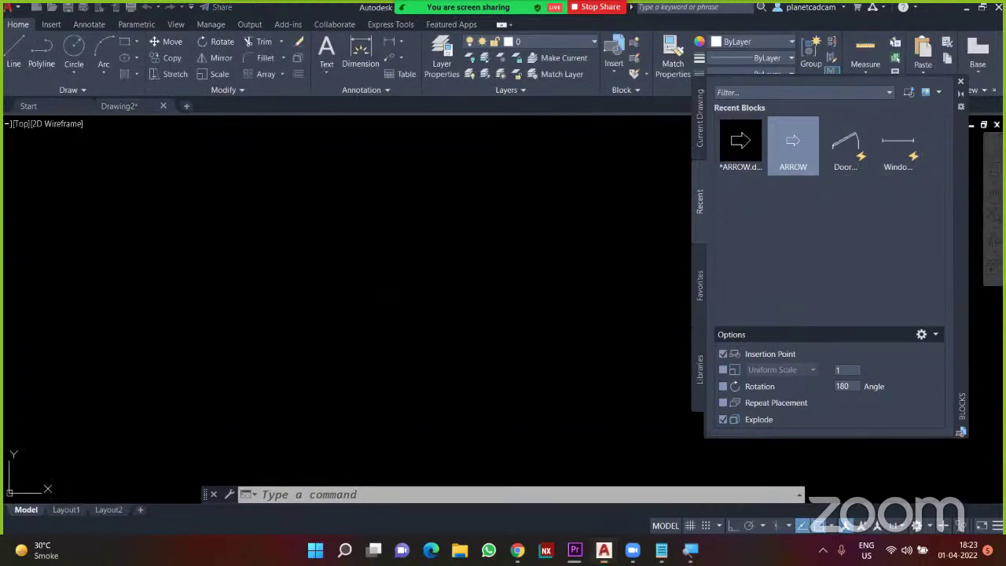
- Insert the ARROW.dwg block into the new drawing above and right of the origin, rotated 180 and exploded
type("i")
key("Return")
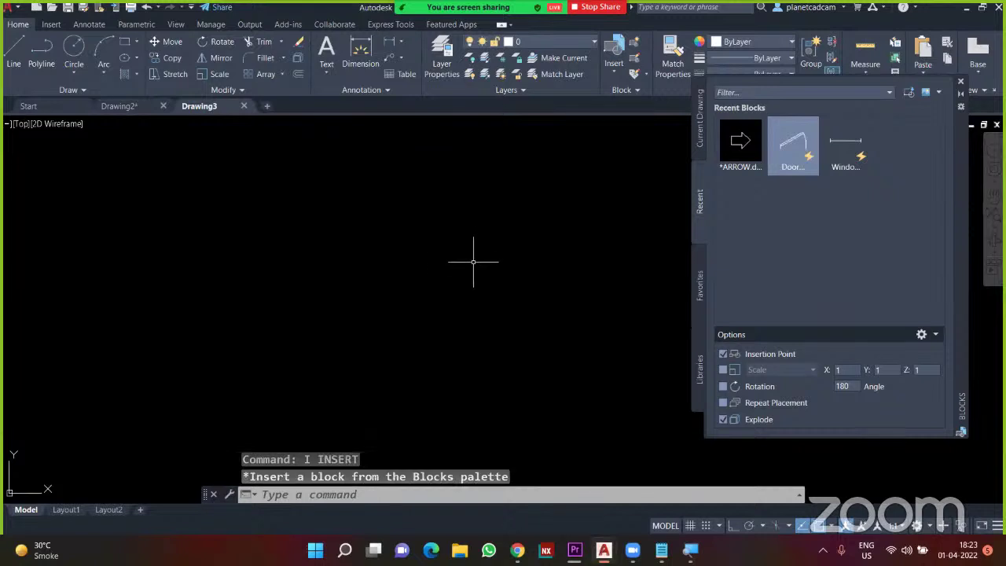
mouse_move(740, 154)
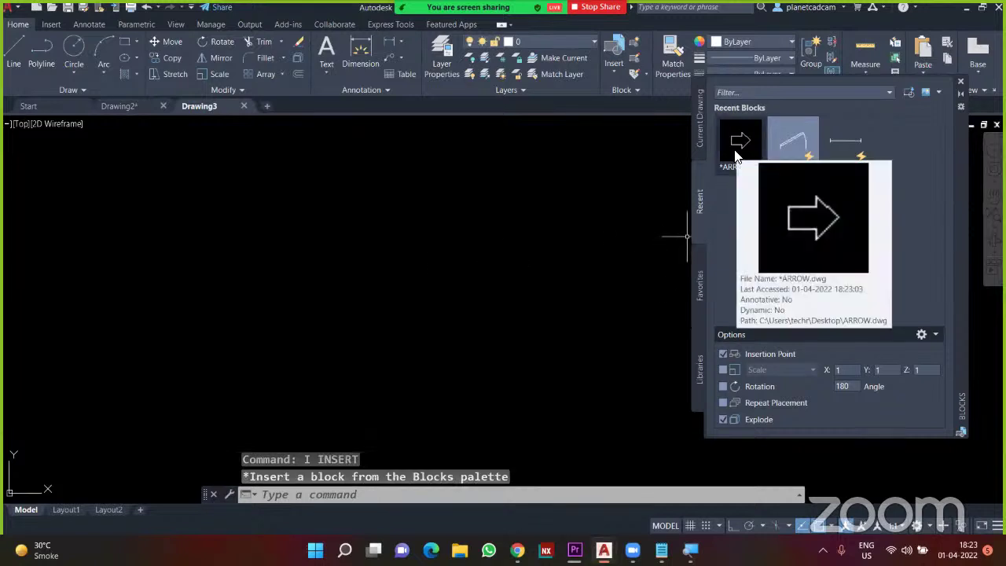
left_click(739, 153)
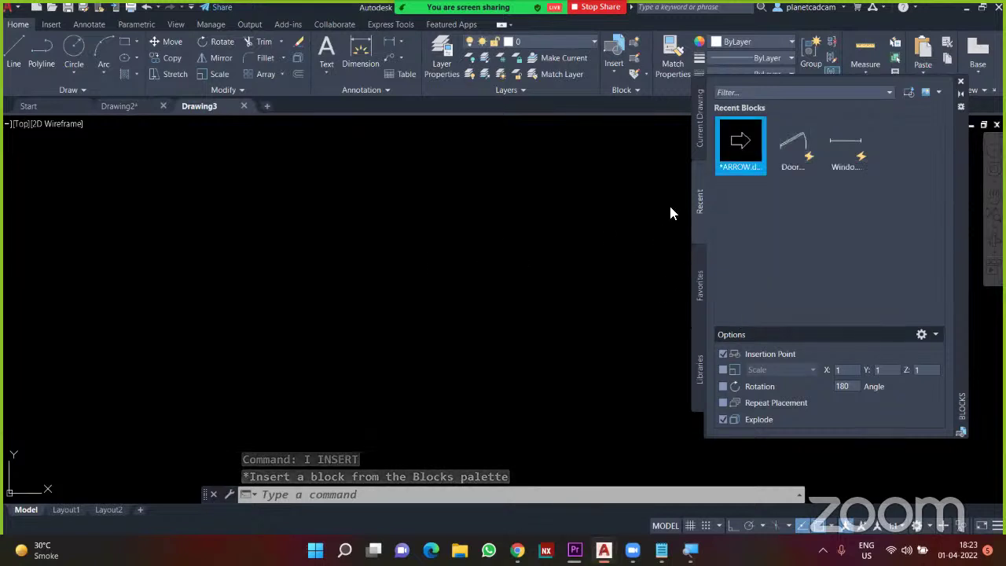
scroll(239, 267, "down", 4)
left_click(231, 276)
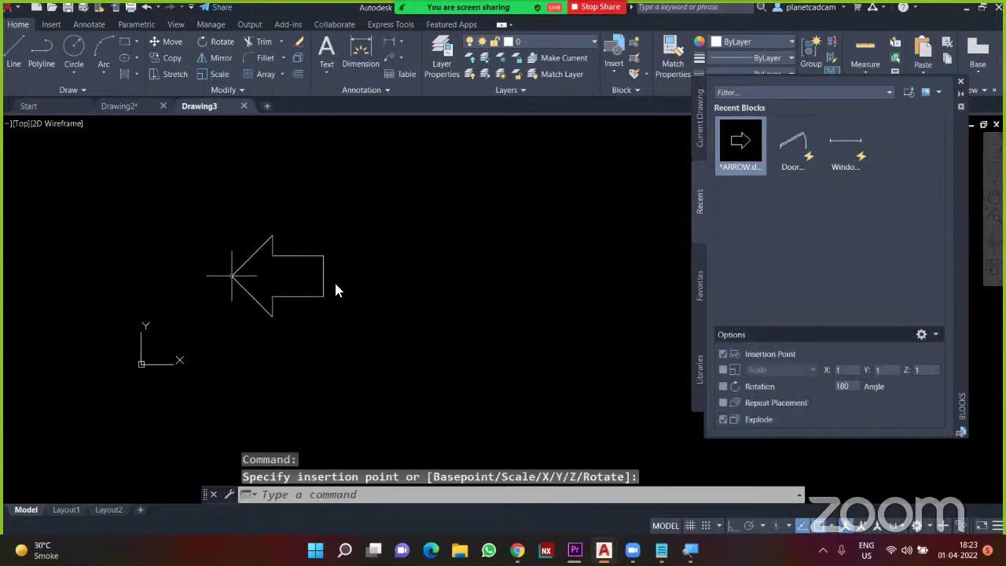
- Close the Blocks palette and the Drawing3 test drawing without saving, going back to the arrows in Drawing2
left_click(961, 81)
left_click(244, 106)
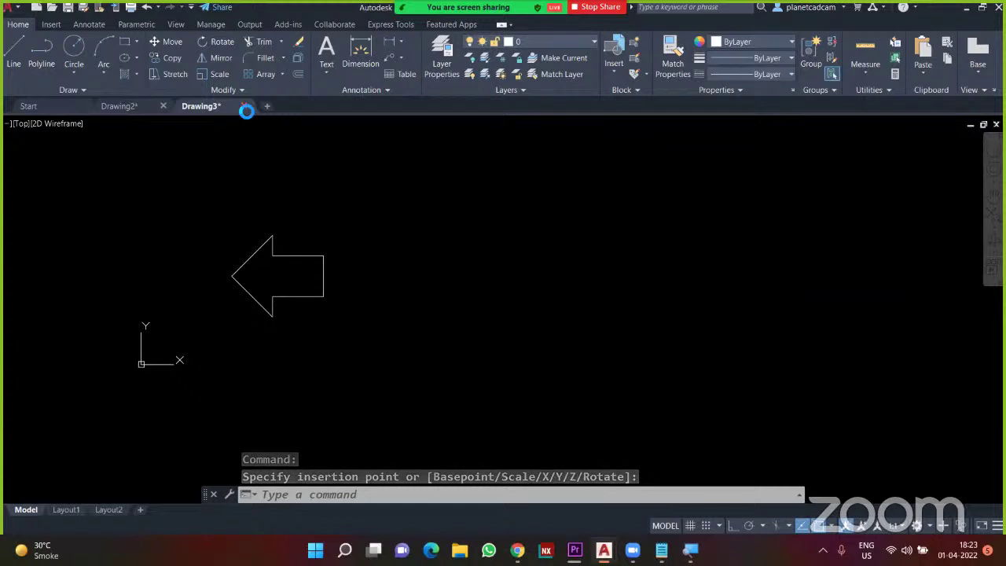
left_click(506, 303)
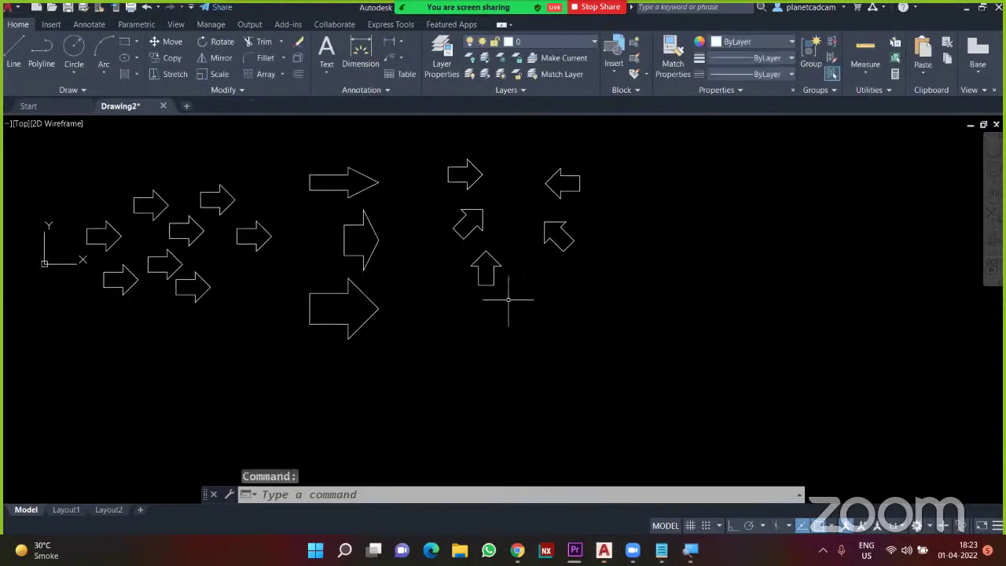
middle_click_drag(522, 307, 609, 323)
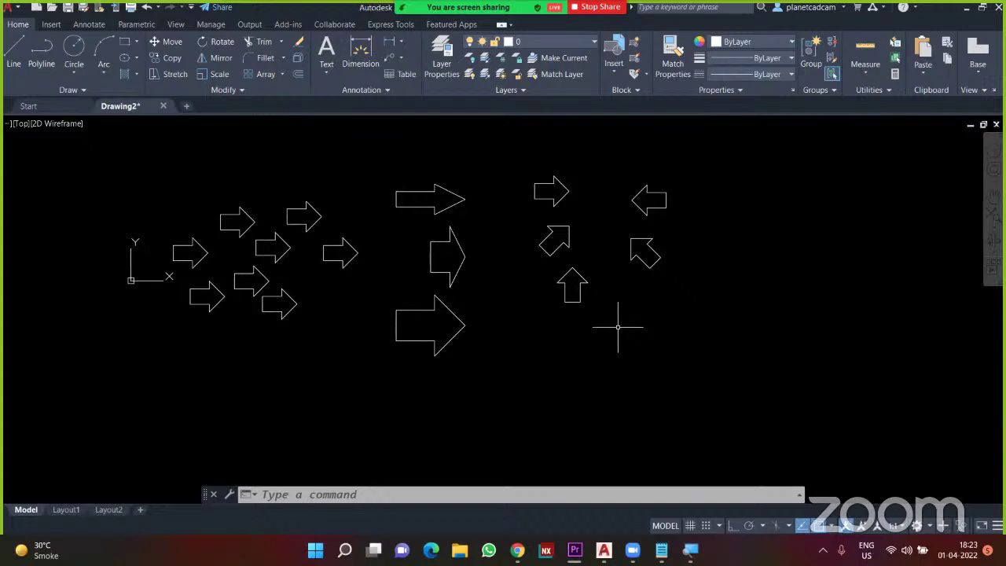
- Switch to Chrome and open the iraedu.tech "Learn Autocad in 5 Days" page in a new tab, looking it up with "autocad in 6 days"
key("alt+Tab")
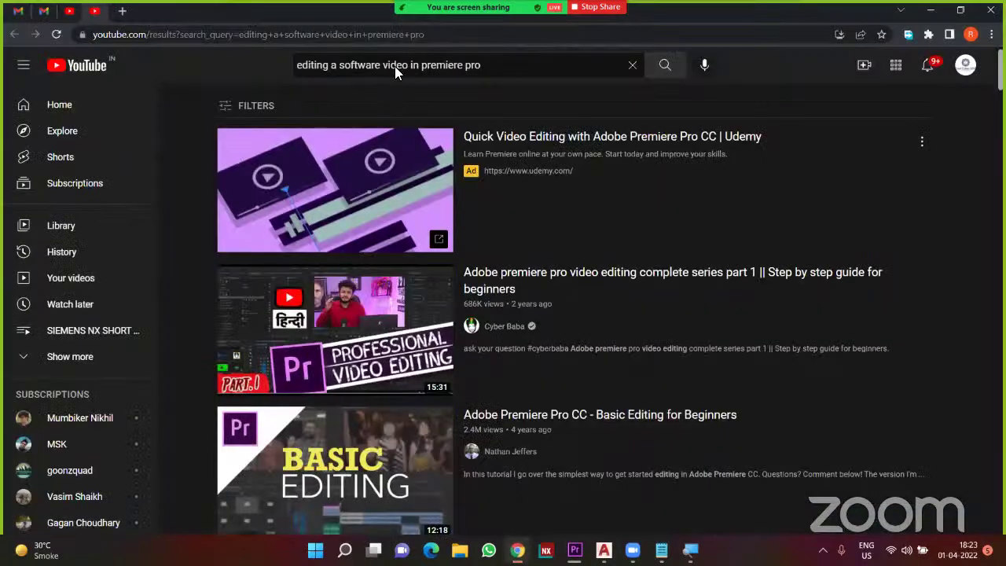
left_click(123, 11)
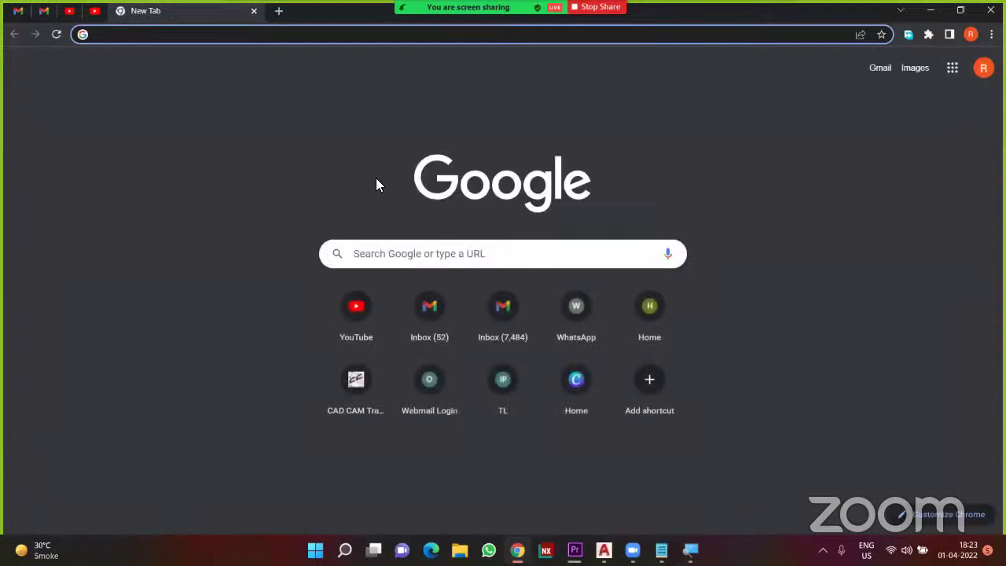
type("autoacd")
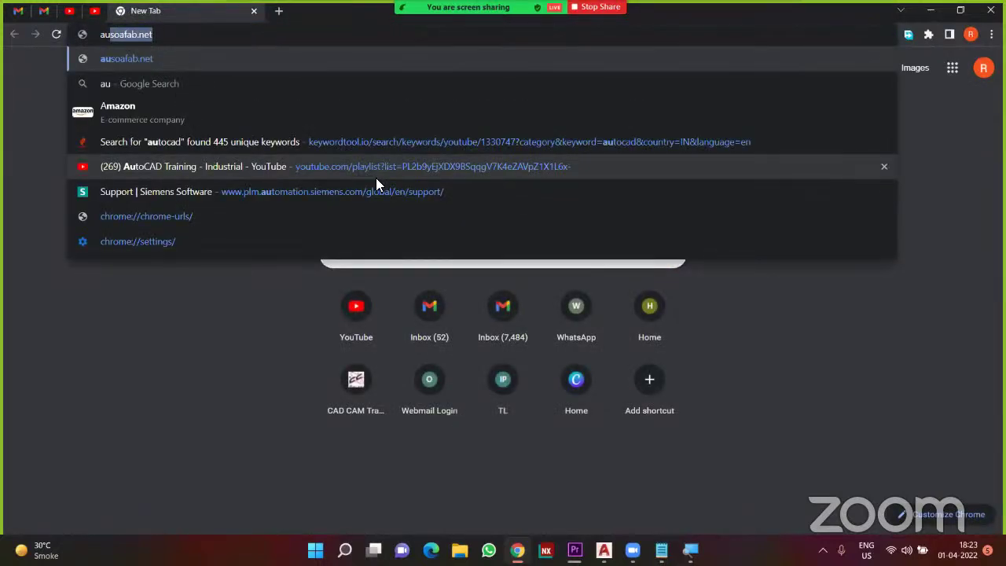
key("BackSpace")
key("BackSpace")
key("BackSpace")
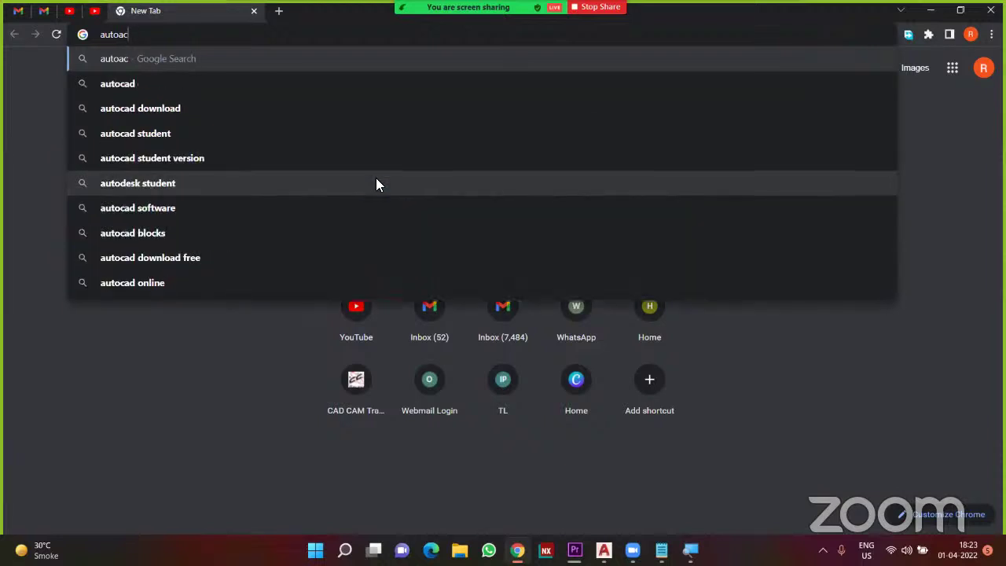
type("cad in")
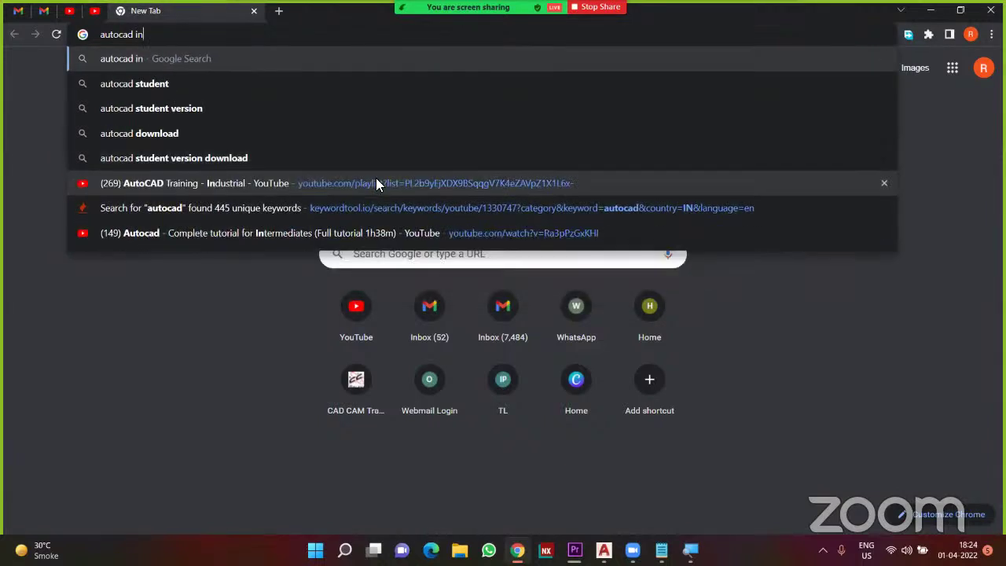
type(" 6 days")
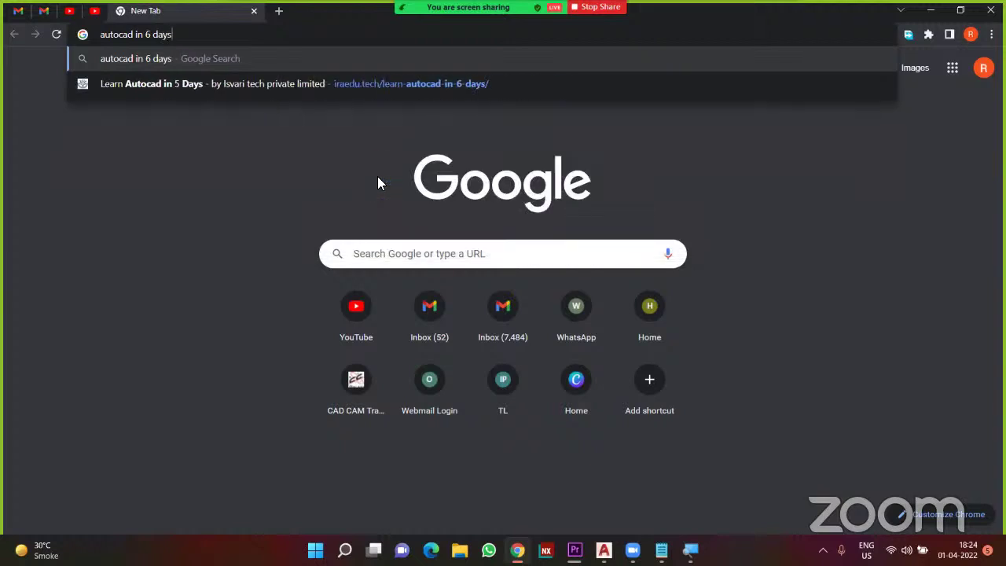
left_click(367, 84)
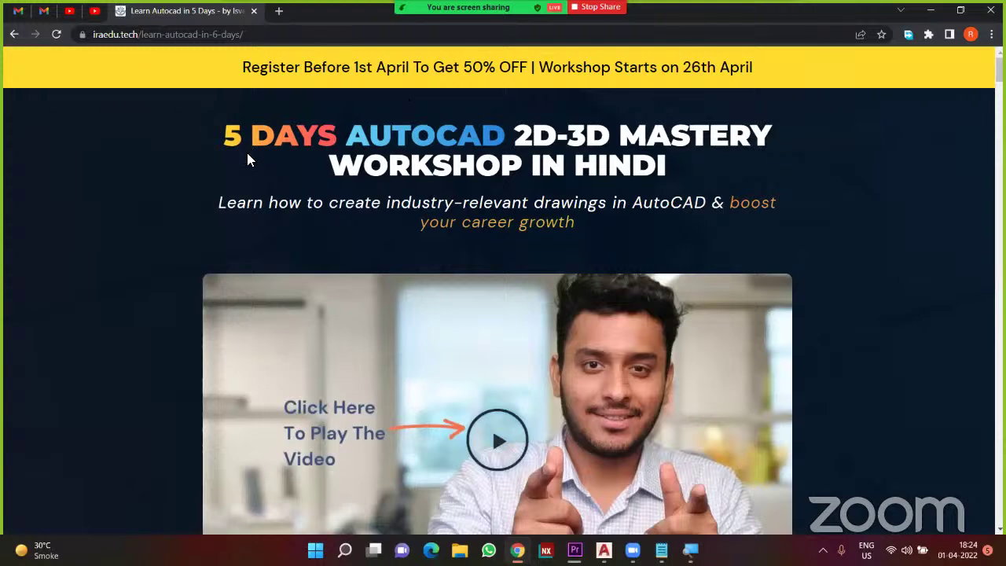
- Examine the workshop page's registration offer, day-by-day schedule, course topics and student work
scroll(247, 161, "down", 5)
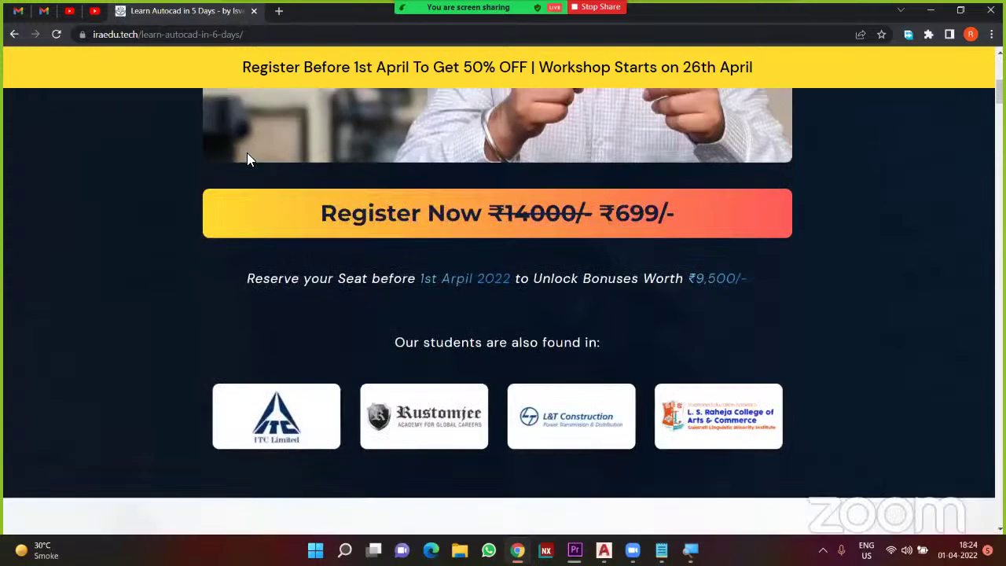
scroll(247, 161, "down", 3)
scroll(247, 161, "up", 3)
scroll(247, 160, "down", 4)
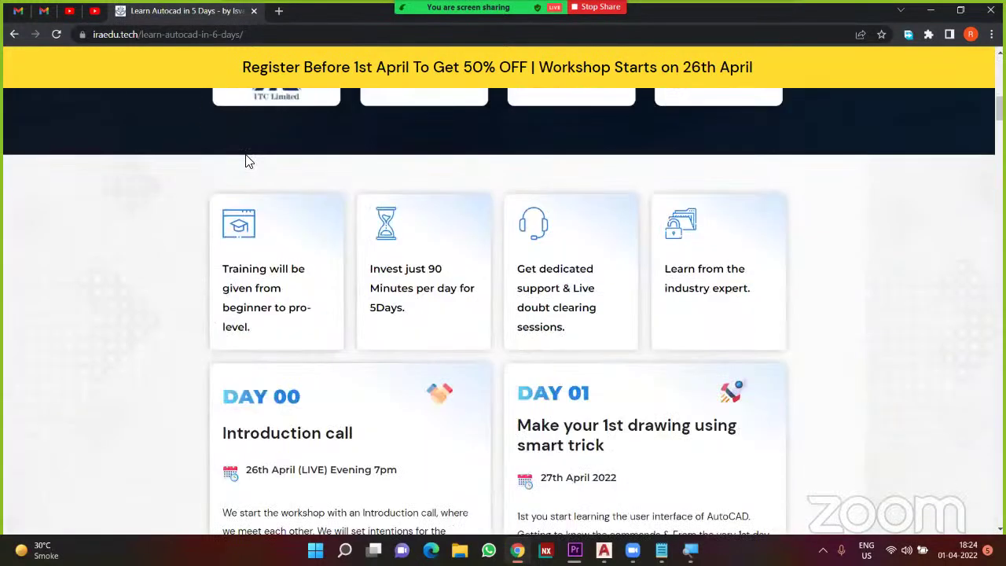
scroll(181, 168, "down", 8)
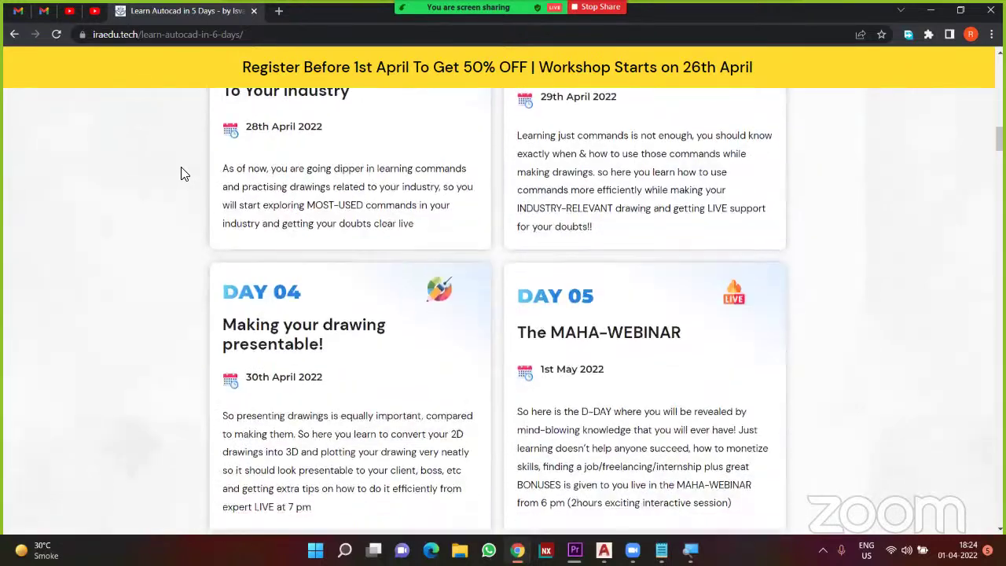
scroll(181, 174, "down", 5)
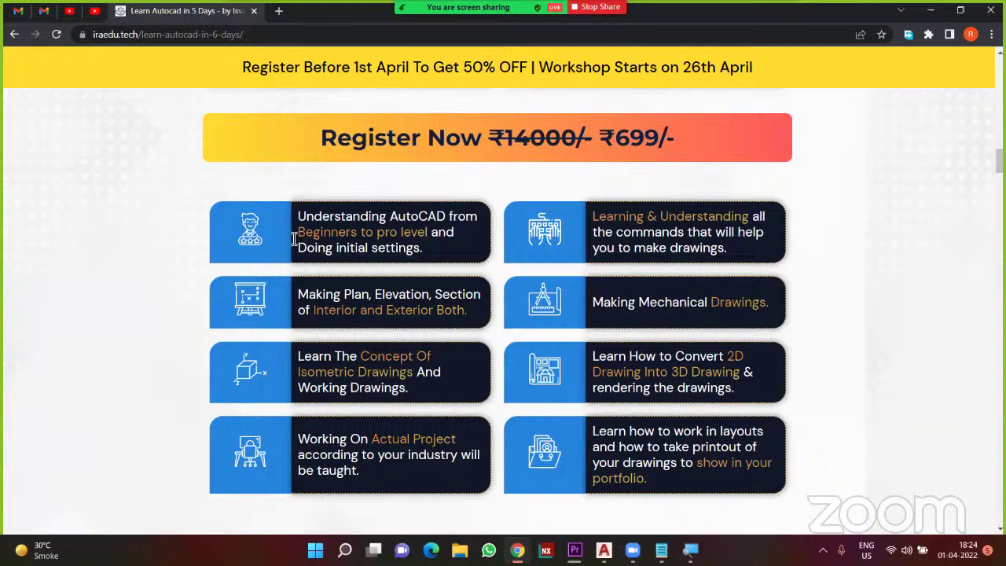
scroll(681, 293, "up", 1)
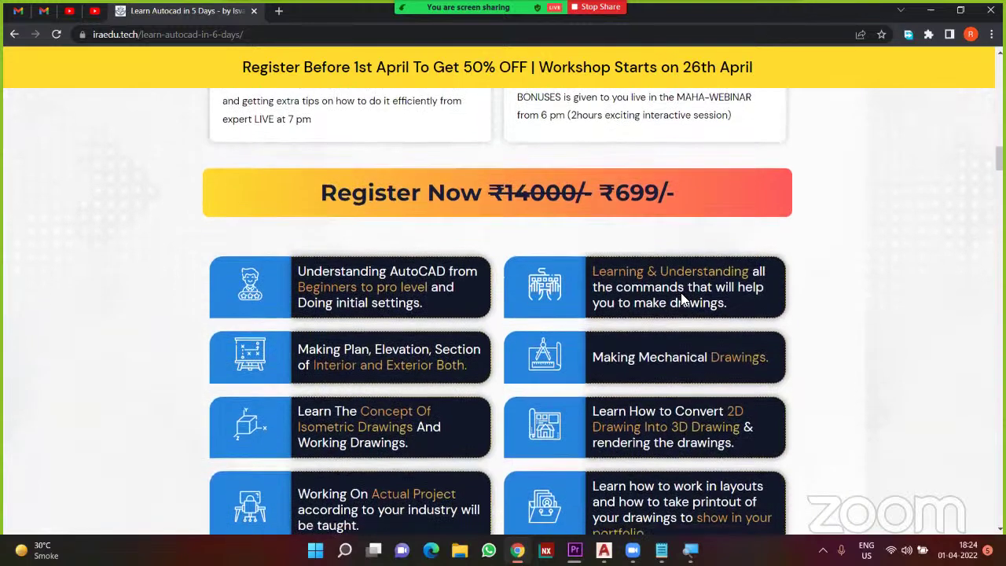
scroll(681, 292, "down", 3)
scroll(686, 294, "up", 1)
scroll(685, 292, "down", 4)
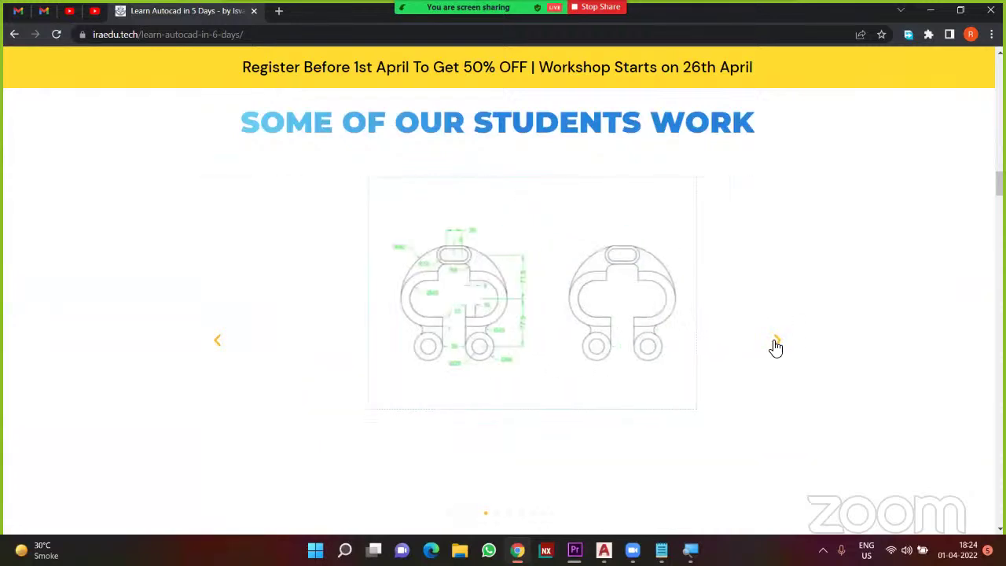
scroll(746, 306, "up", 3)
scroll(742, 297, "up", 3)
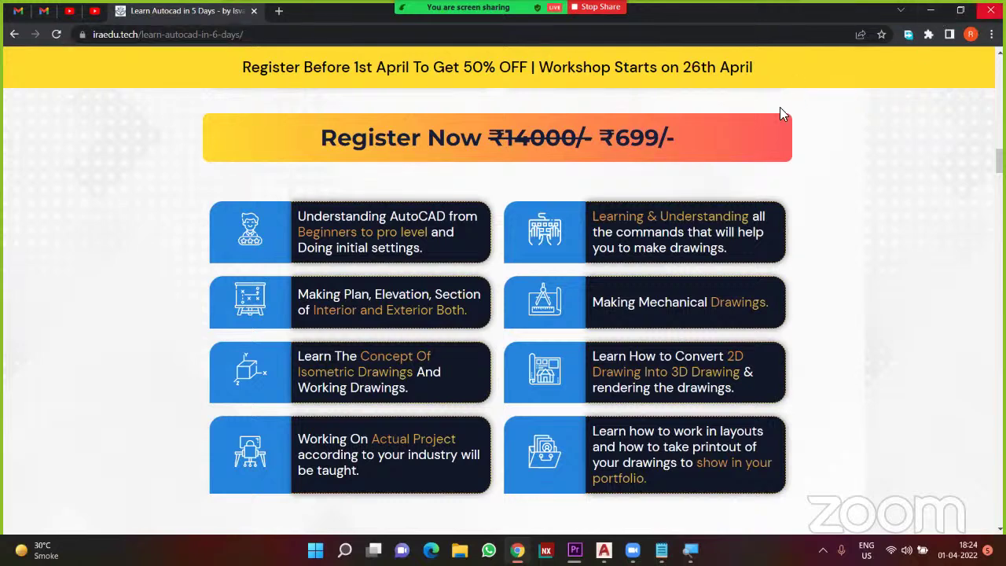
- Leave the browser, replace the Notepad command notes with "block editing", and return to AutoCAD
key("alt+Tab")
left_click(724, 250)
mouse_move(724, 252)
middle_mouse_down()
mouse_move(677, 259)
mouse_move(670, 283)
mouse_move(669, 263)
mouse_move(720, 289)
middle_mouse_up()
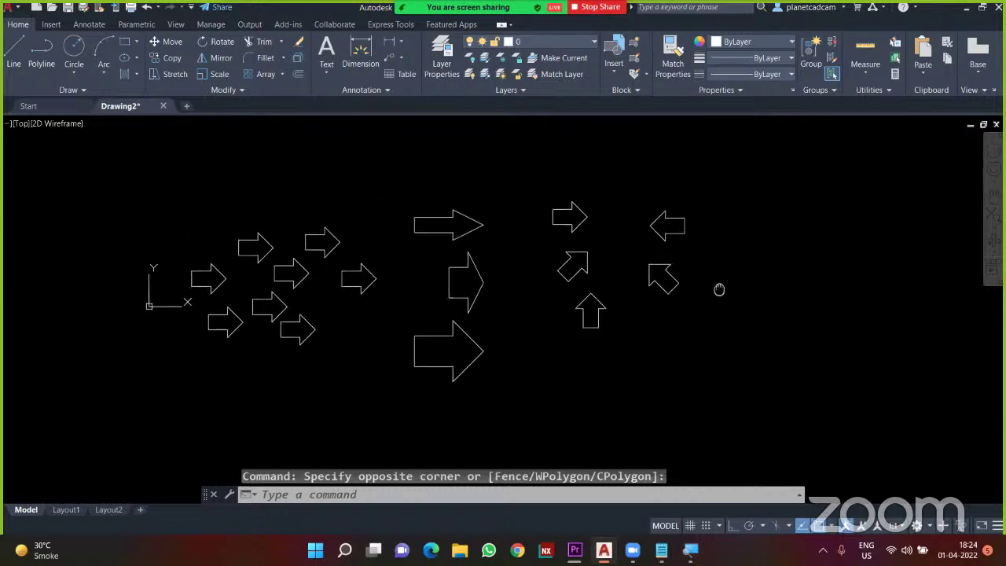
key("alt+Tab")
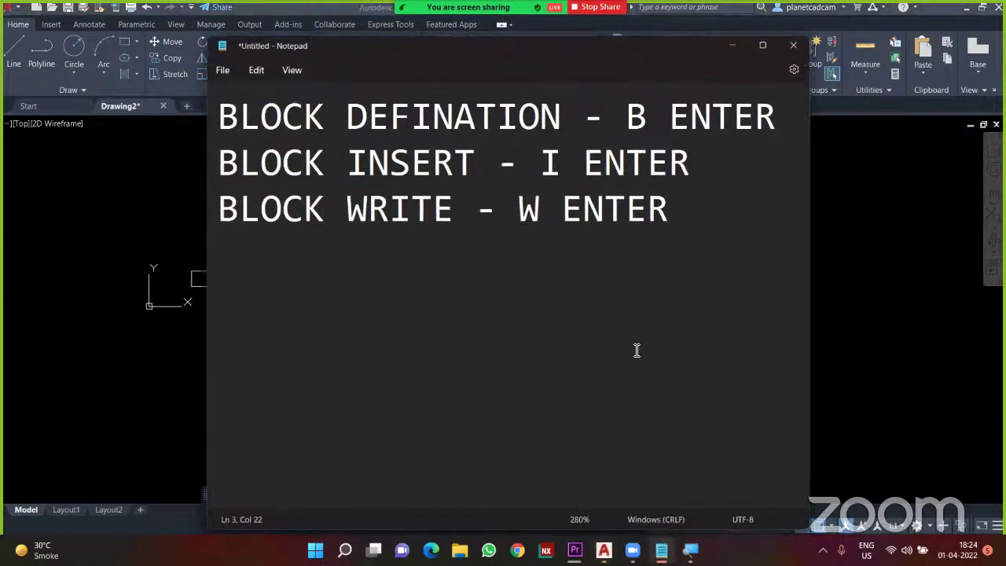
key("ctrl+a")
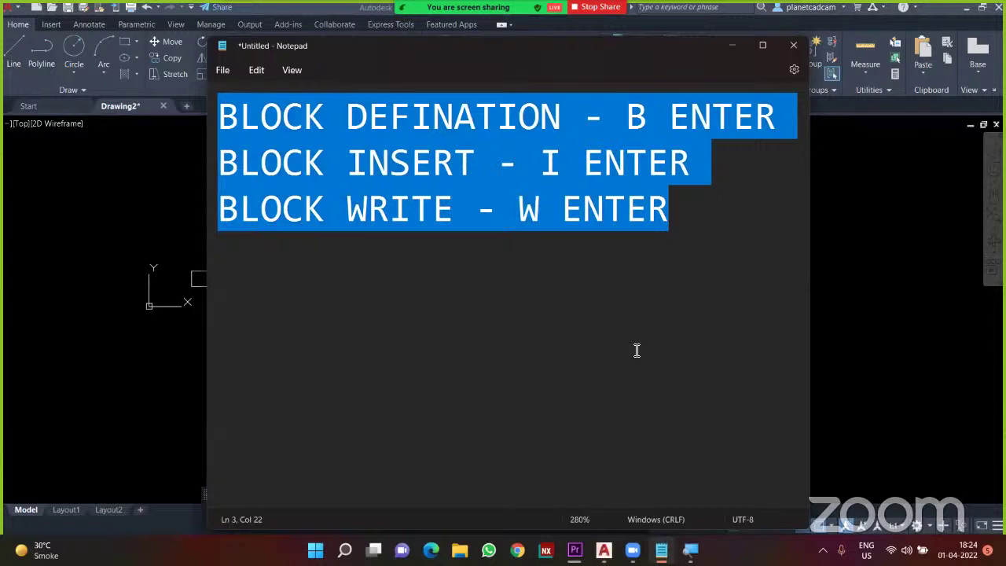
key("BackSpace")
type("bl")
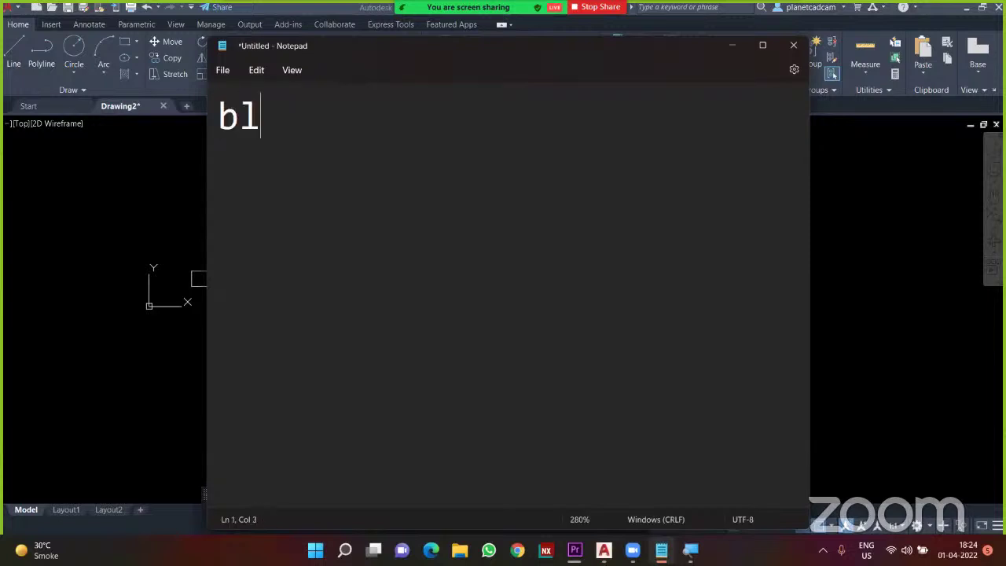
type("ock edi")
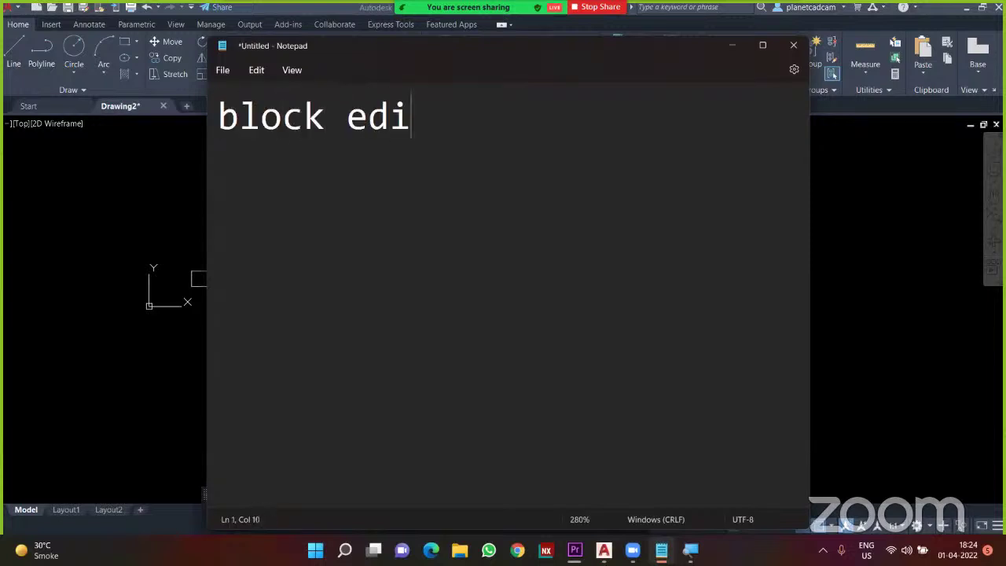
type("ting")
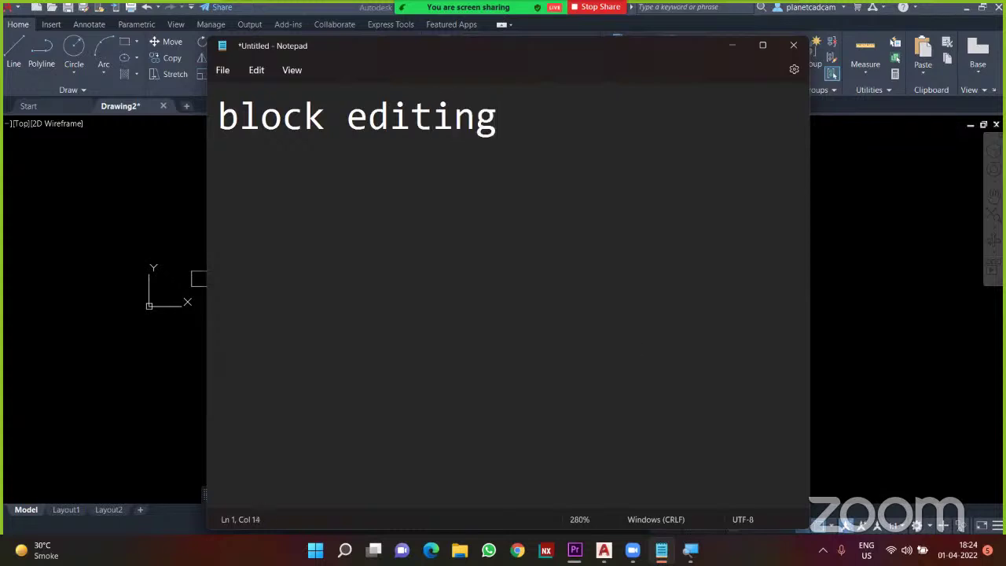
left_click(729, 49)
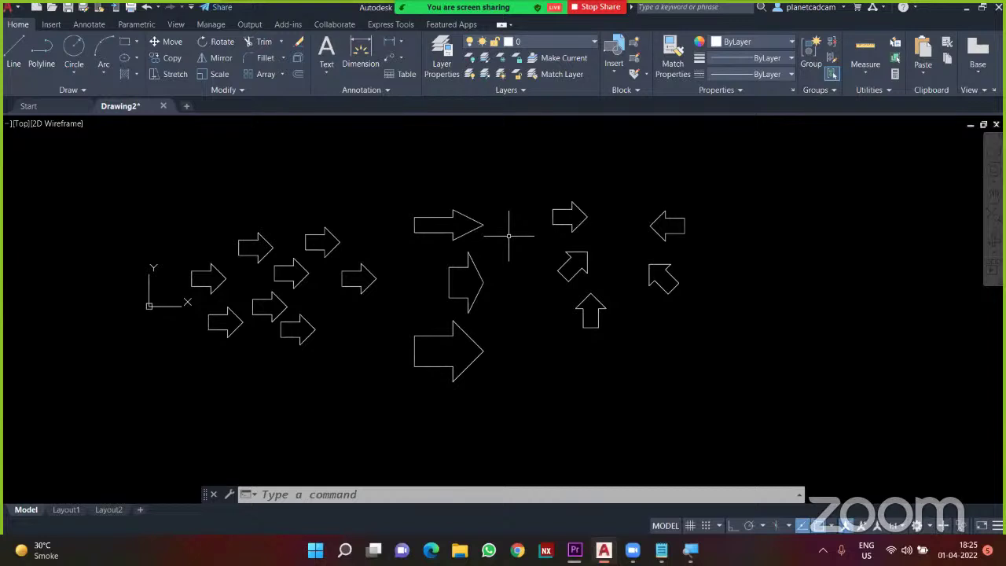
- Try to change the colour of the horizontally stretched arrow block to Green
scroll(520, 202, "up", 5)
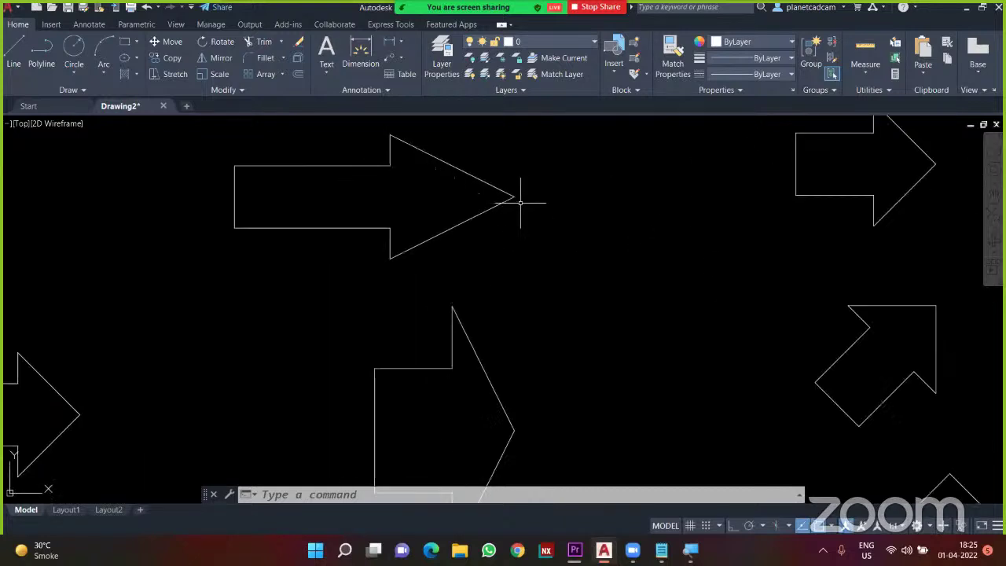
middle_click_drag(521, 202, 550, 246)
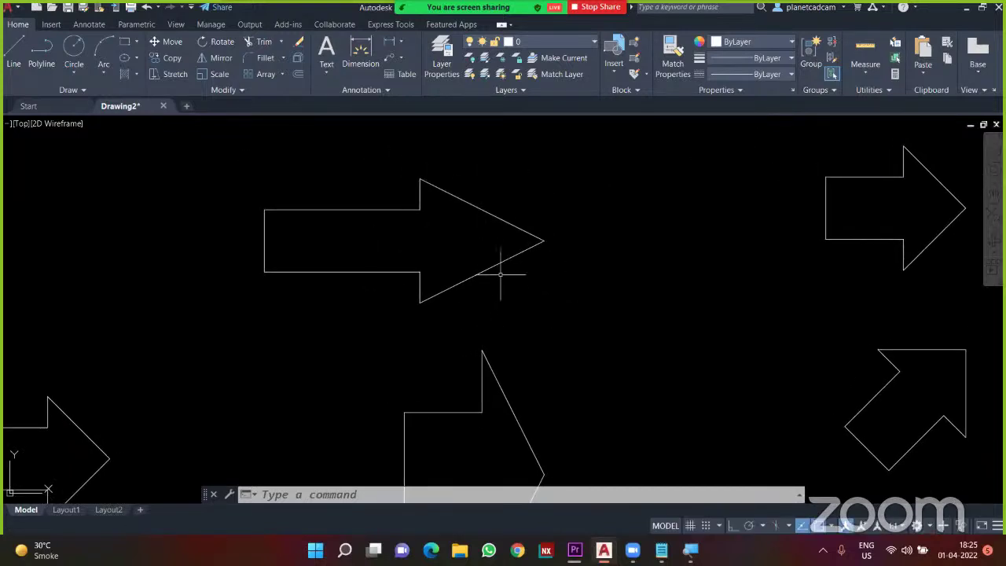
left_click(443, 208)
left_click(382, 183)
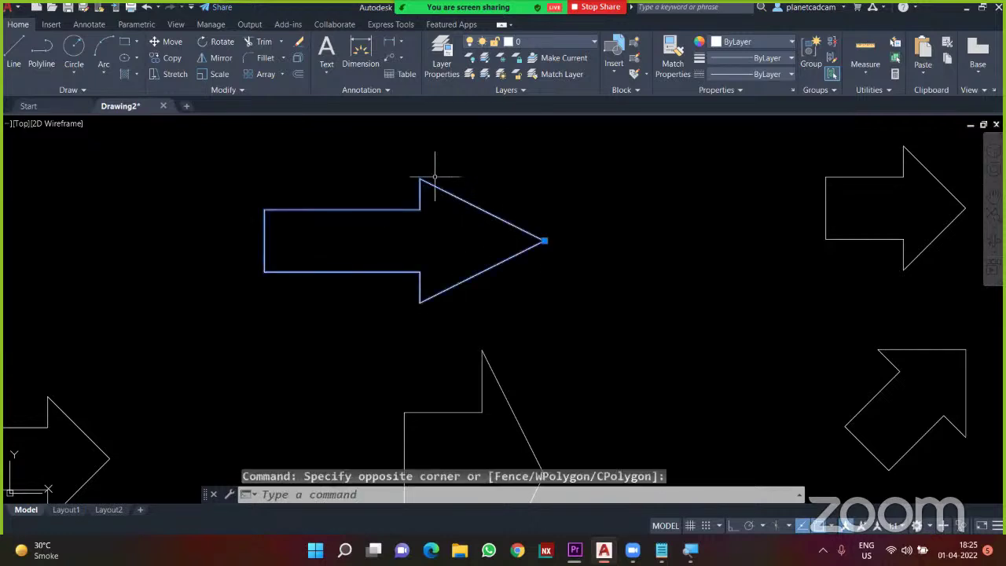
left_click(734, 41)
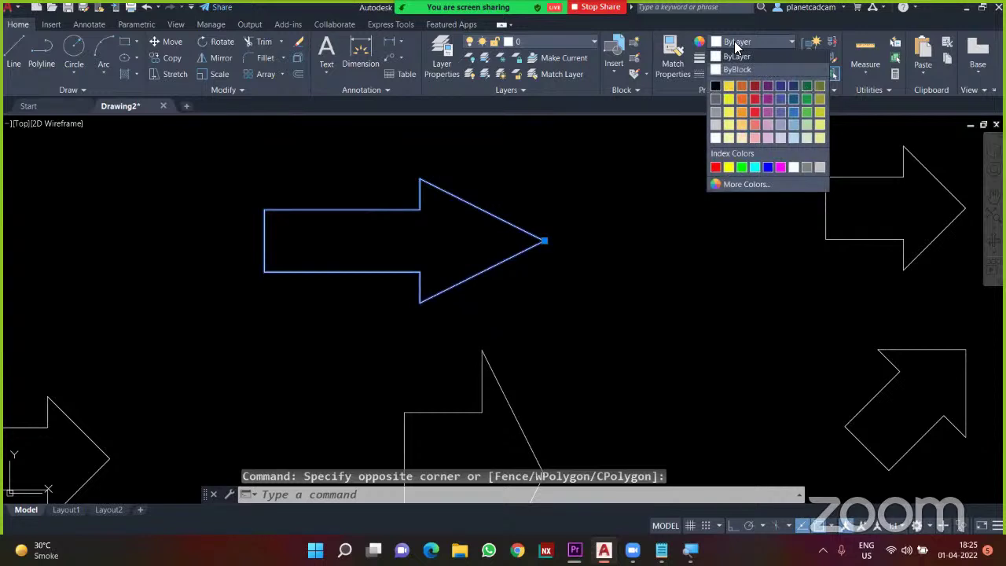
left_click(742, 167)
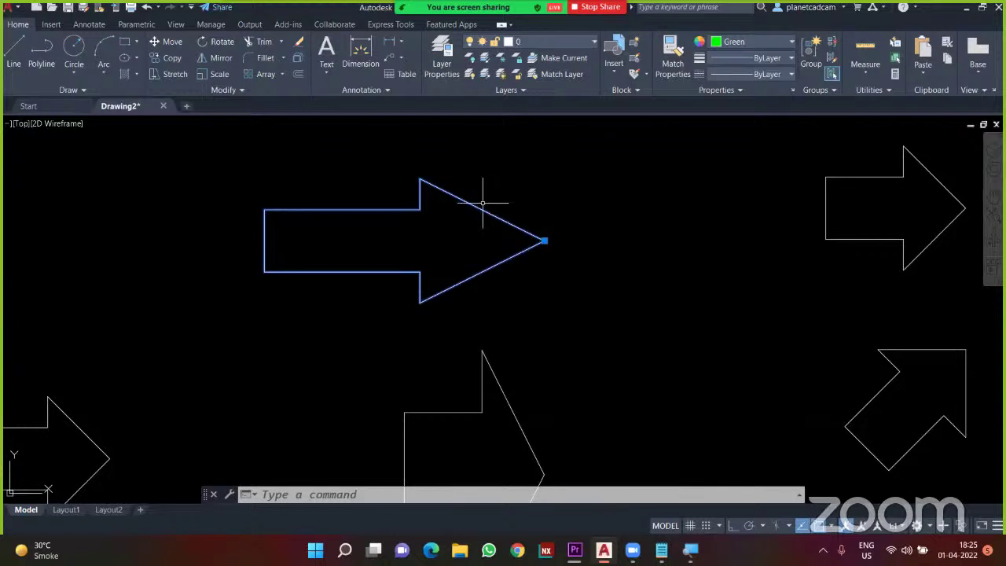
key("Escape")
- Set the horizontally stretched arrow block's colour back to ByLayer and clear the selection
left_click(526, 191)
left_click(479, 225)
left_click(739, 51)
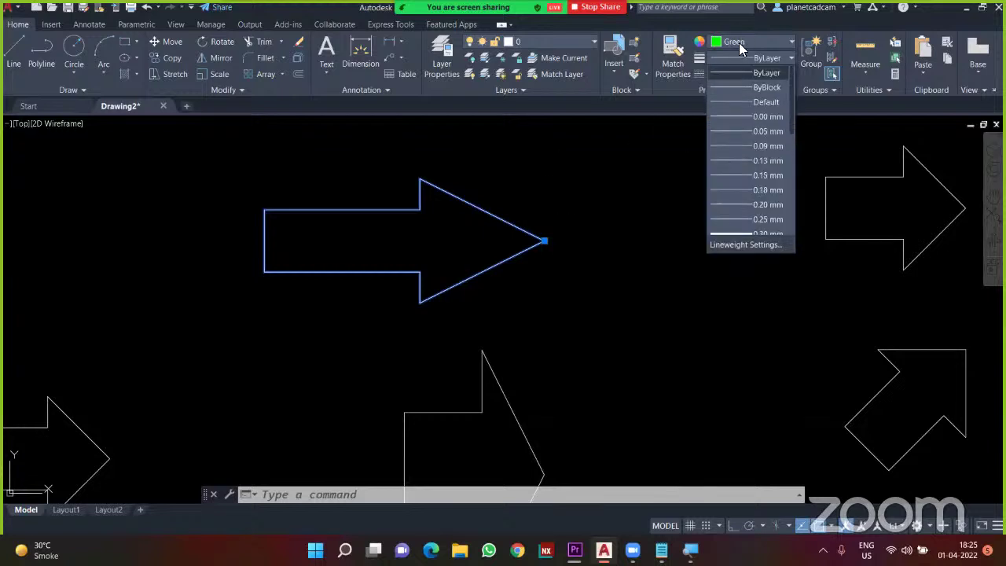
left_click(739, 42)
left_click(742, 56)
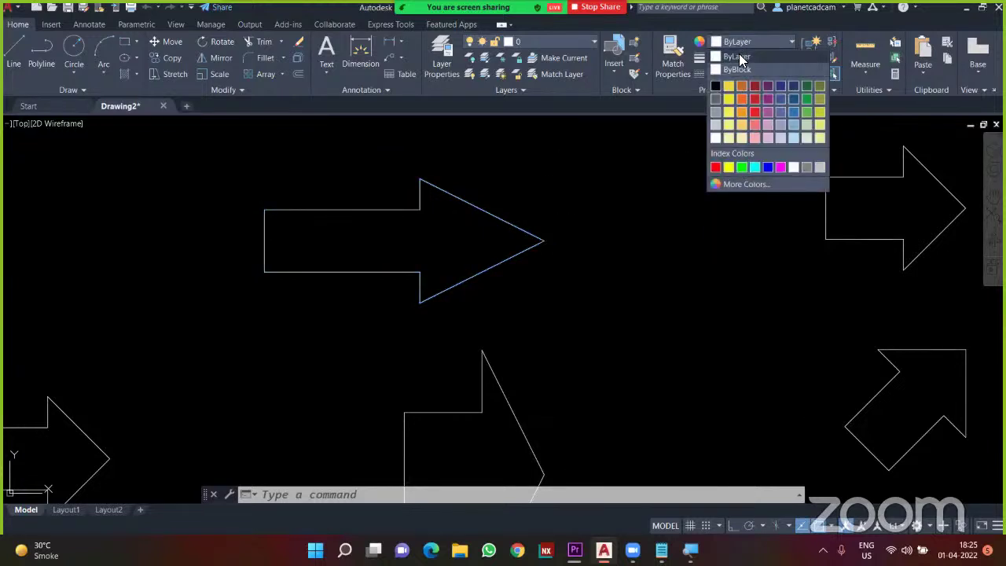
left_click(647, 180)
key("Escape")
scroll(637, 202, "down", 4)
middle_click_drag(637, 221, 598, 191)
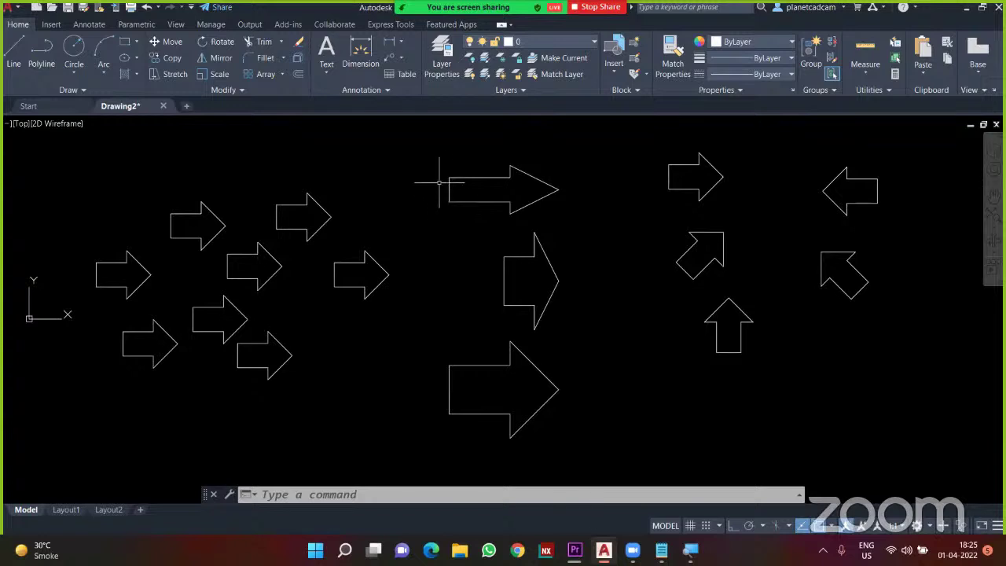
scroll(440, 183, "up", 6)
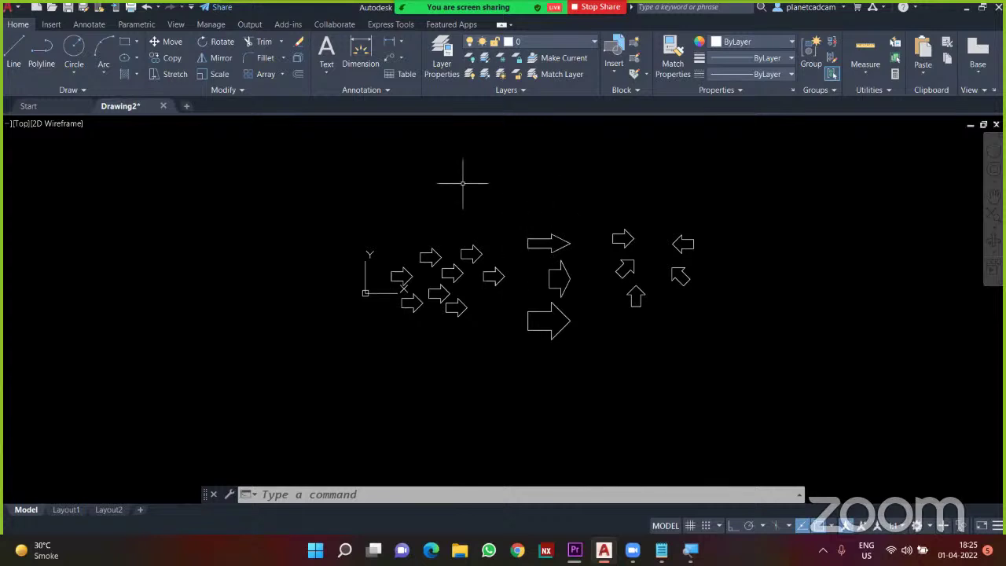
scroll(658, 312, "up", 2)
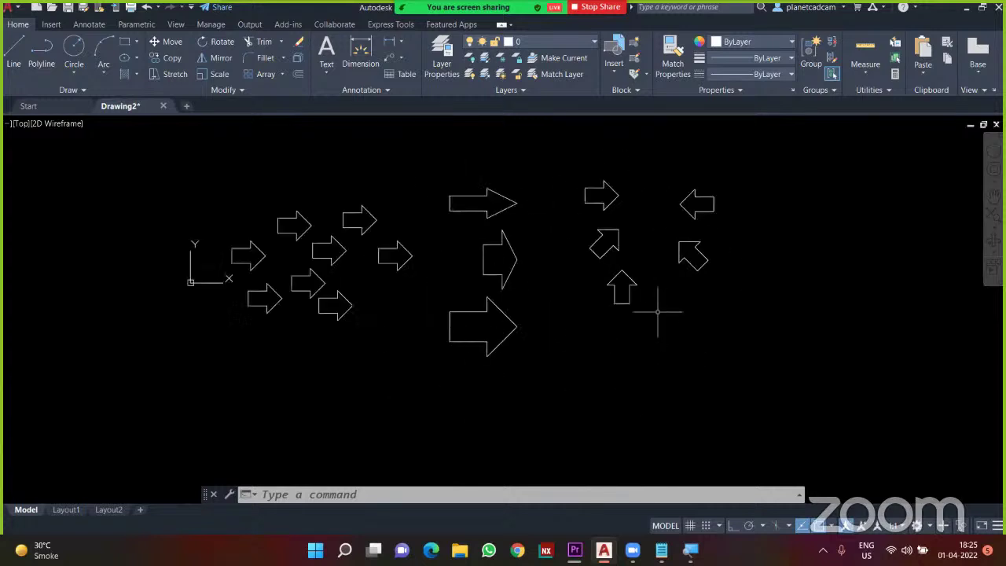
scroll(425, 208, "up", 2)
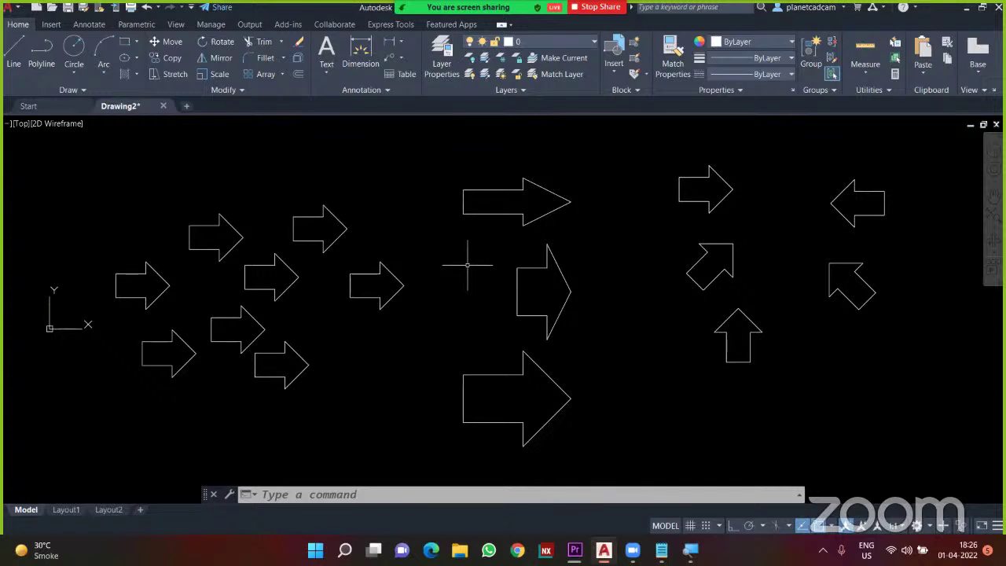
- Switch to Notepad, extend the note to read "block editing - BE enter", and return to AutoCAD
type("BE")
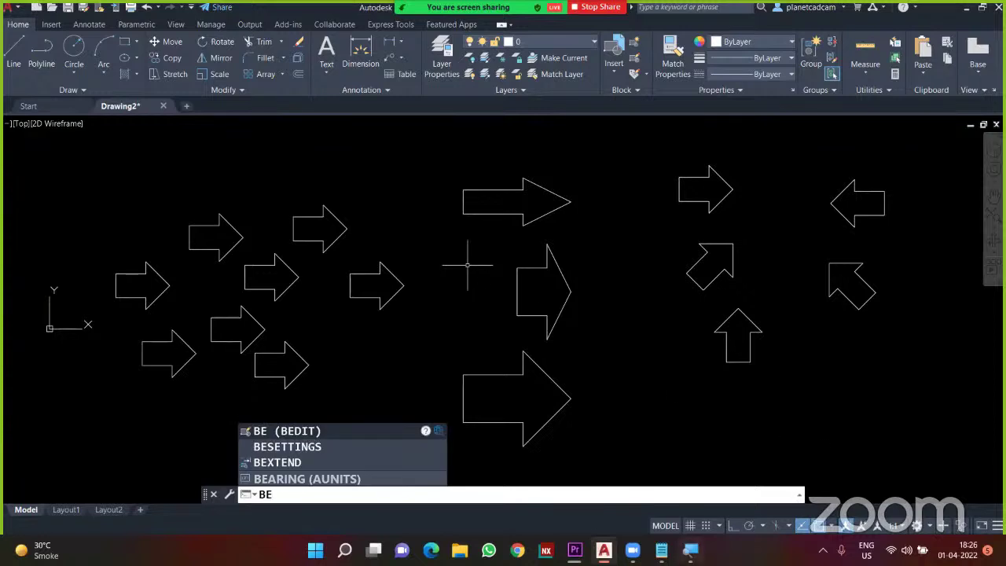
key("alt+Tab")
type("- ")
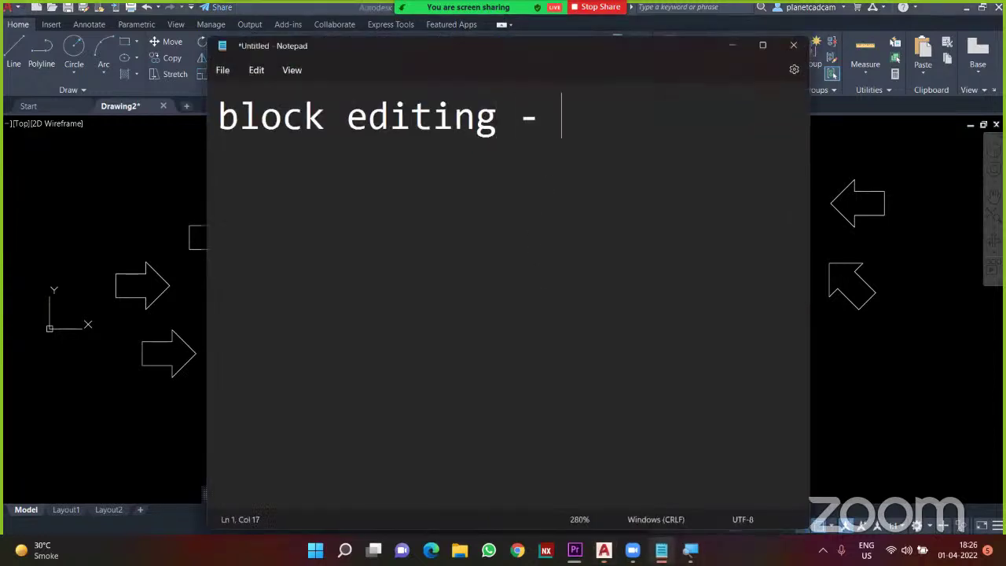
type("BE enter")
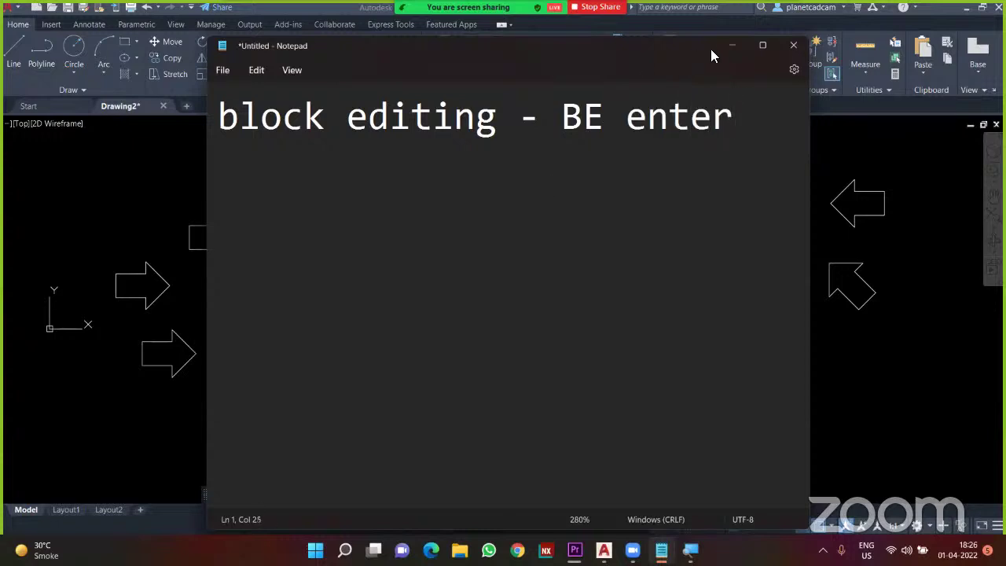
left_click(725, 49)
type("be")
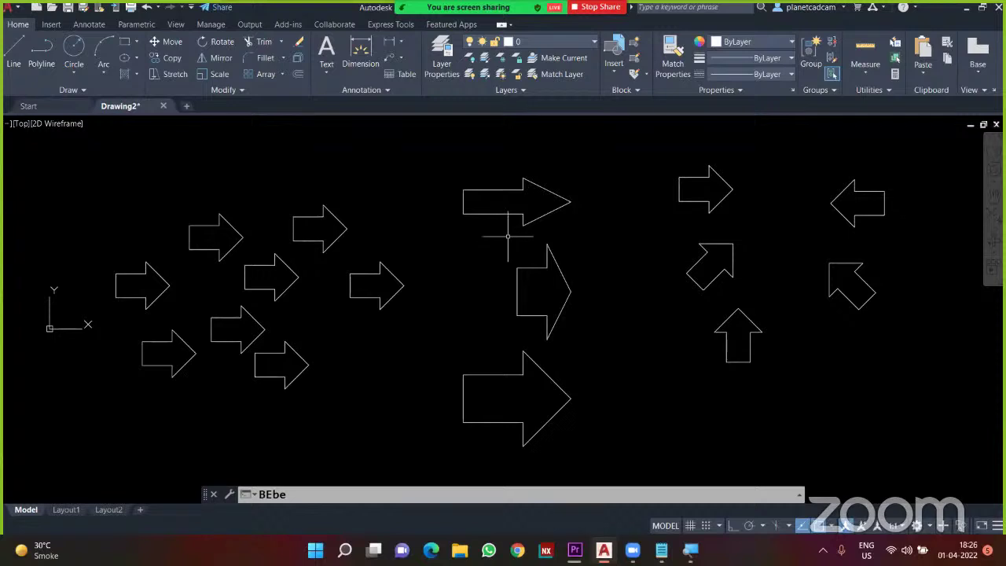
key("Escape")
type("B")
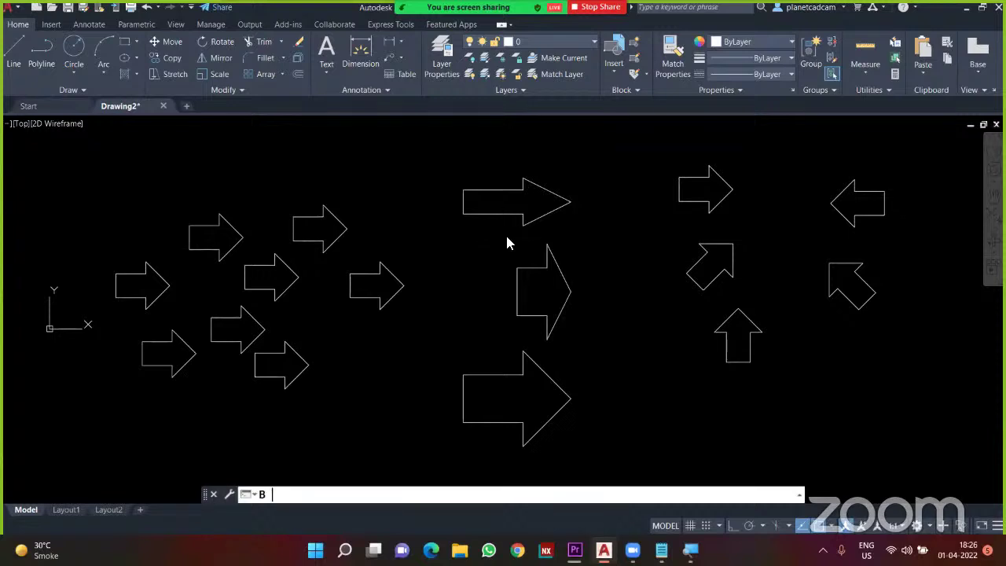
key("Return")
key("Escape")
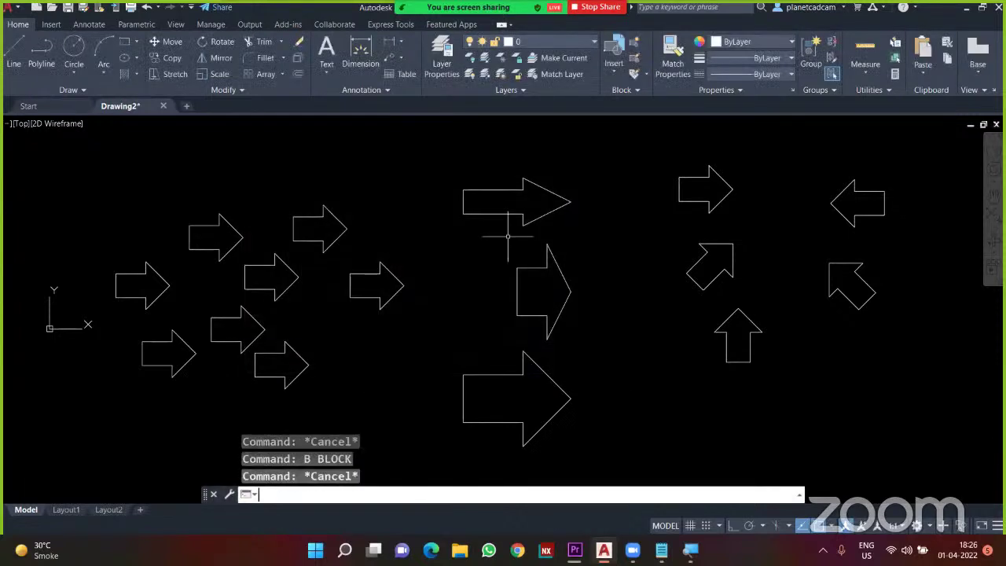
- Open the ARROW block definition for editing with the BE command
type("be")
key("Return")
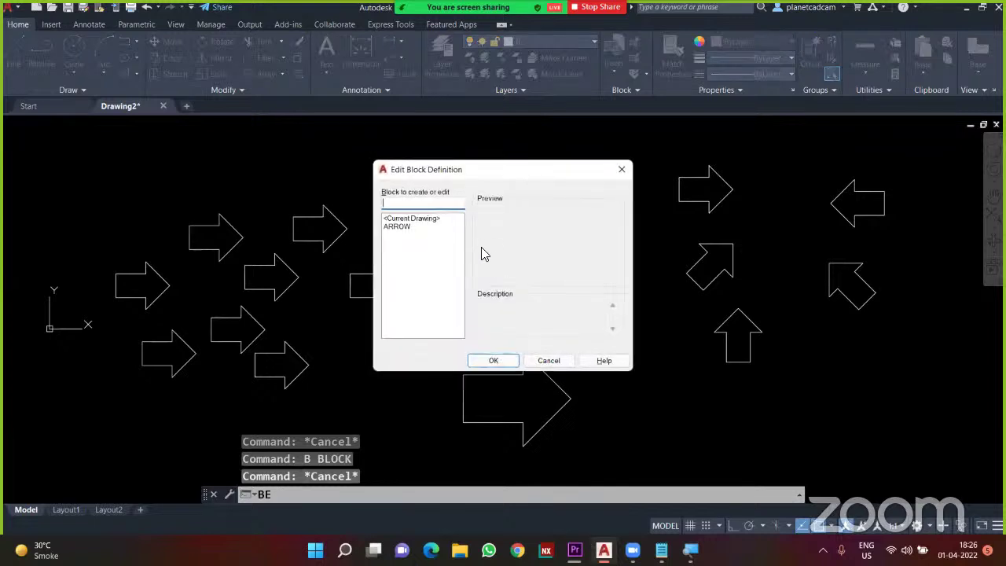
left_click(405, 230)
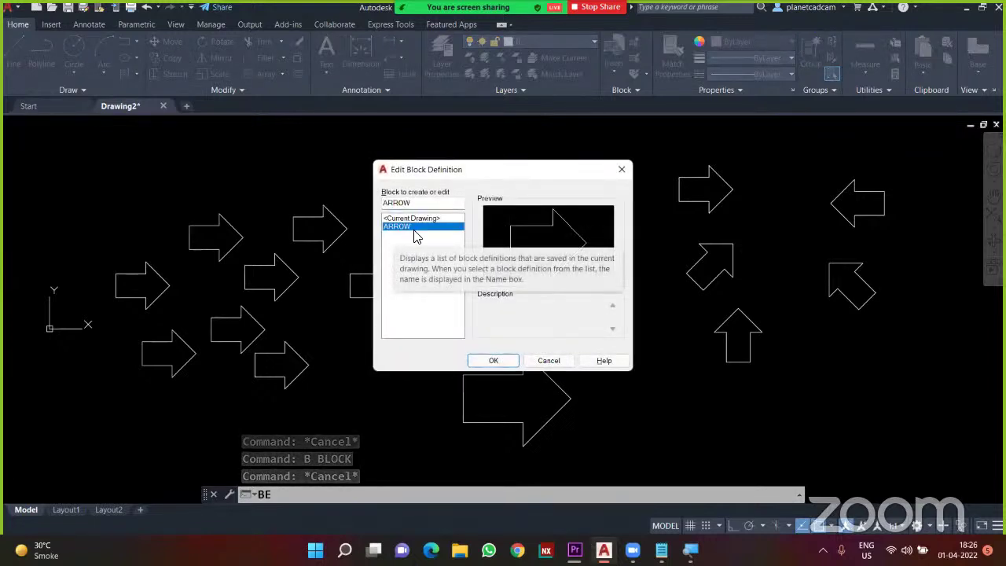
left_click(482, 361)
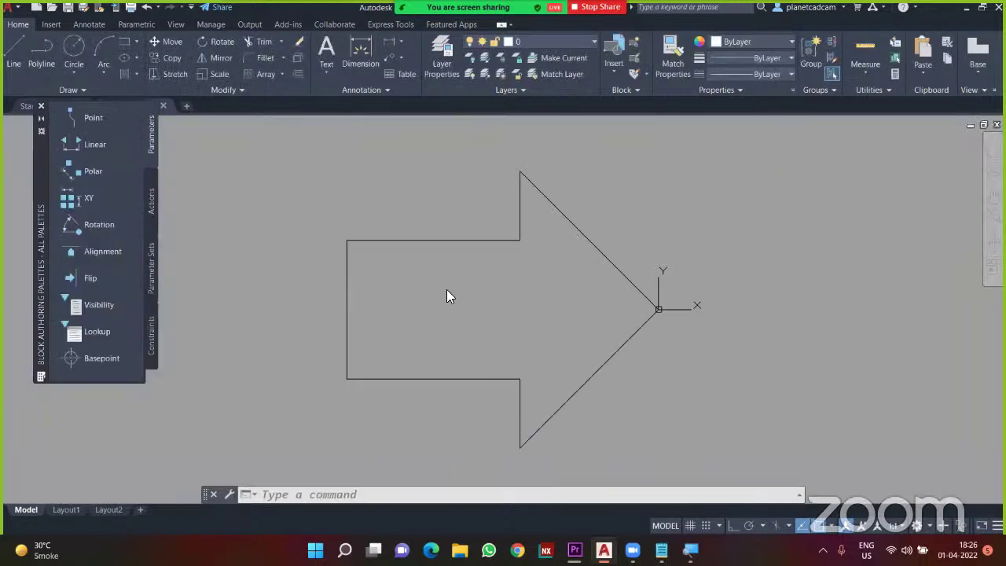
mouse_move(420, 297)
middle_mouse_down()
mouse_move(458, 271)
mouse_move(463, 281)
middle_mouse_up()
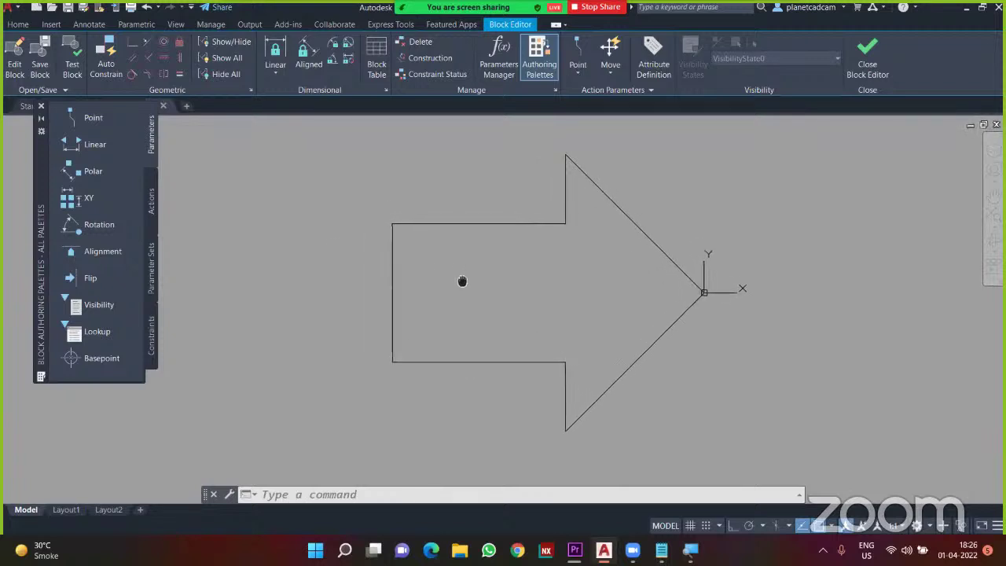
left_click(409, 268)
left_click(415, 281)
left_click(416, 283)
left_click(355, 312)
key("Escape")
- Draw a V-shaped notch into the arrow's tail with lines to both tail corners, and delete the straight tail edge and centre guide line
type("l")
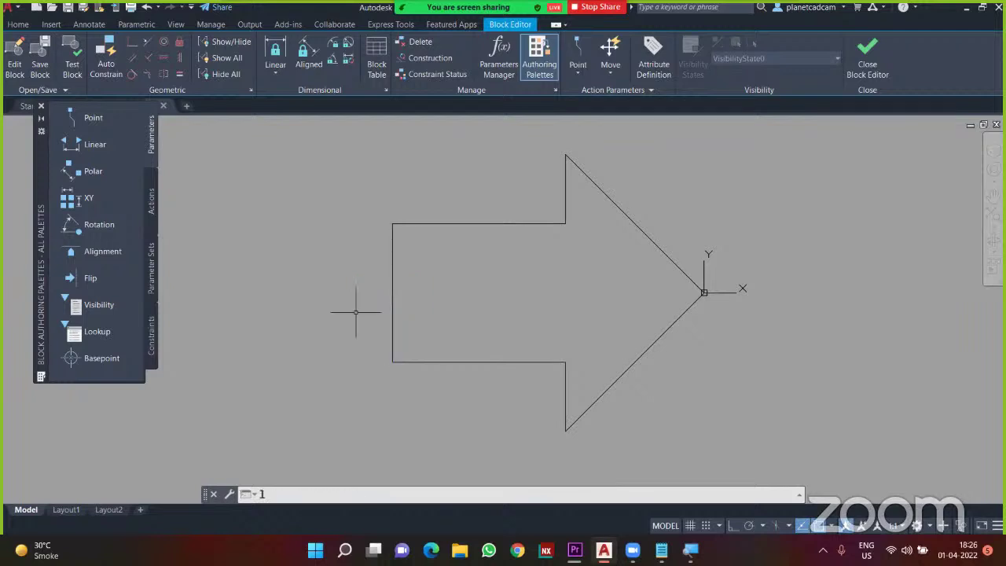
key("Return")
left_click(394, 292)
left_click(432, 293)
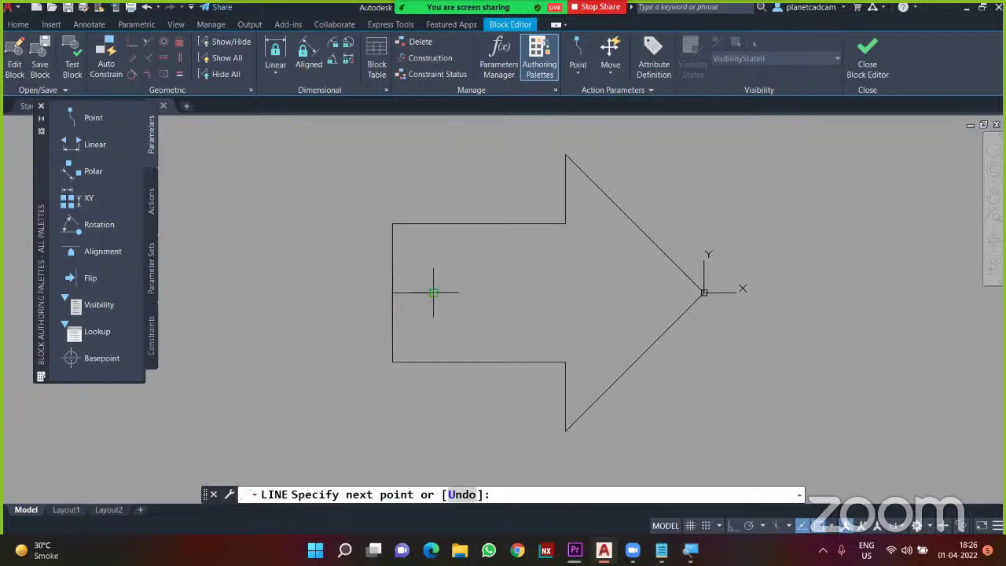
left_click(393, 225)
key("Return")
key("Return")
left_click(432, 293)
left_click(393, 362)
key("Return")
left_click_drag(402, 304, 368, 269)
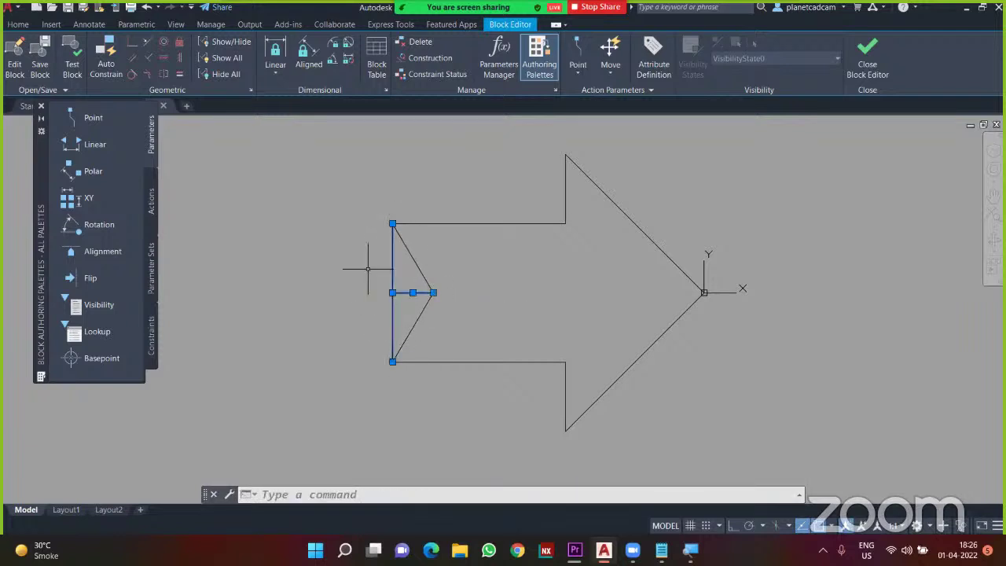
key("Delete")
- Set the colour of all the notched arrow's lines to Red and clear the selection
scroll(409, 281, "down", 2)
left_click(338, 173)
left_click(645, 417)
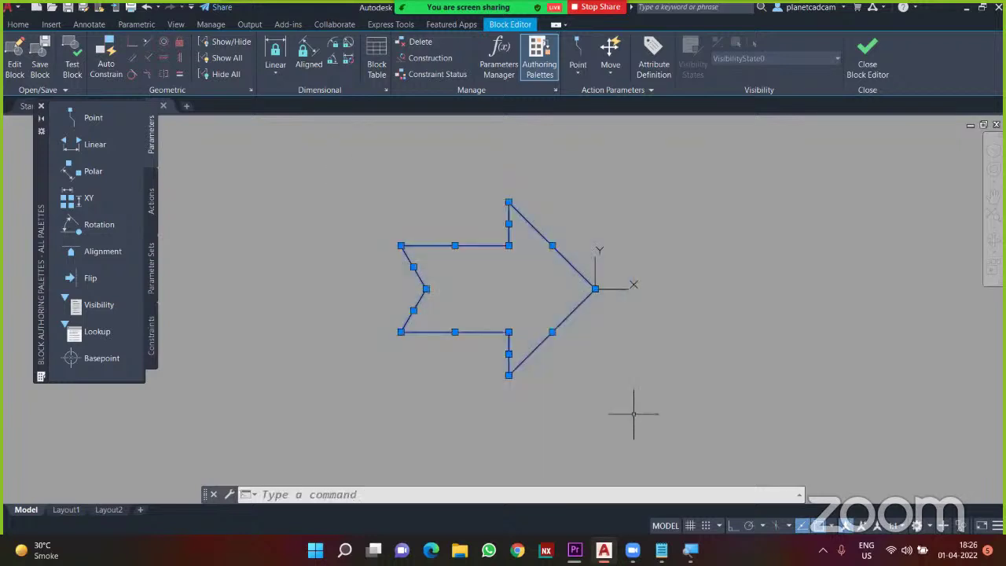
left_click(18, 24)
left_click(720, 42)
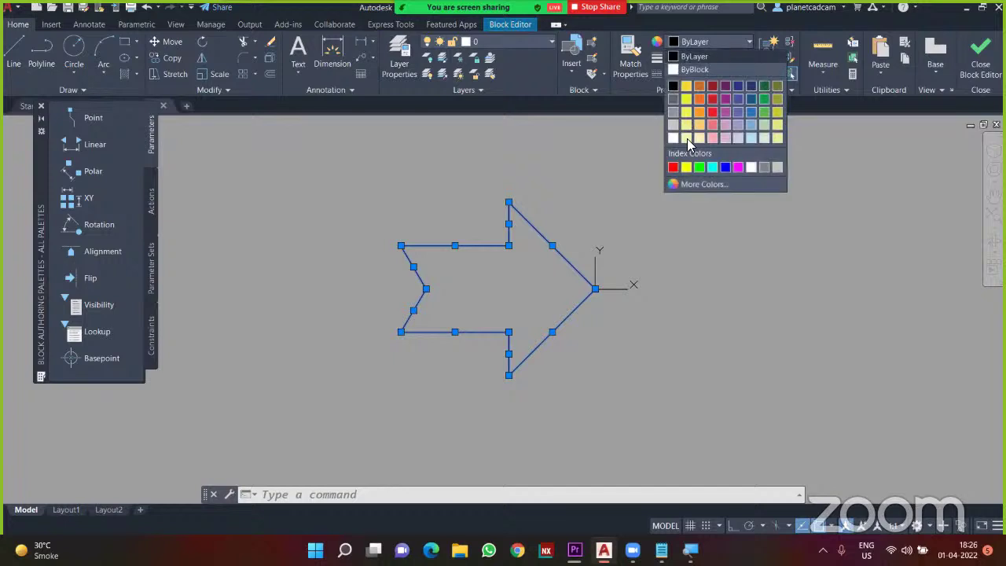
left_click(673, 167)
key("Escape")
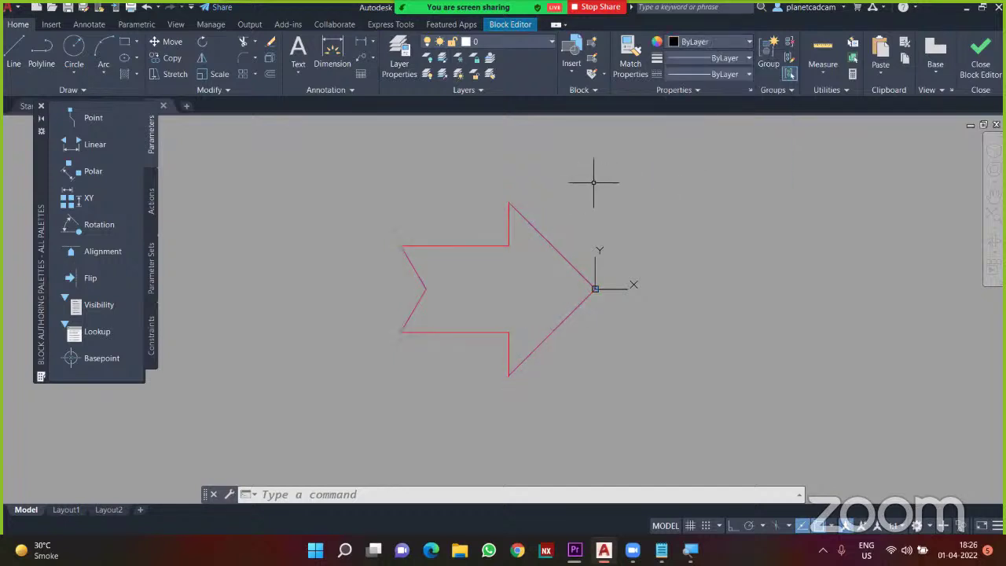
- Close the Block Editor, saving the changes to ARROW, and review the arrow blocks in the drawing
left_click(504, 25)
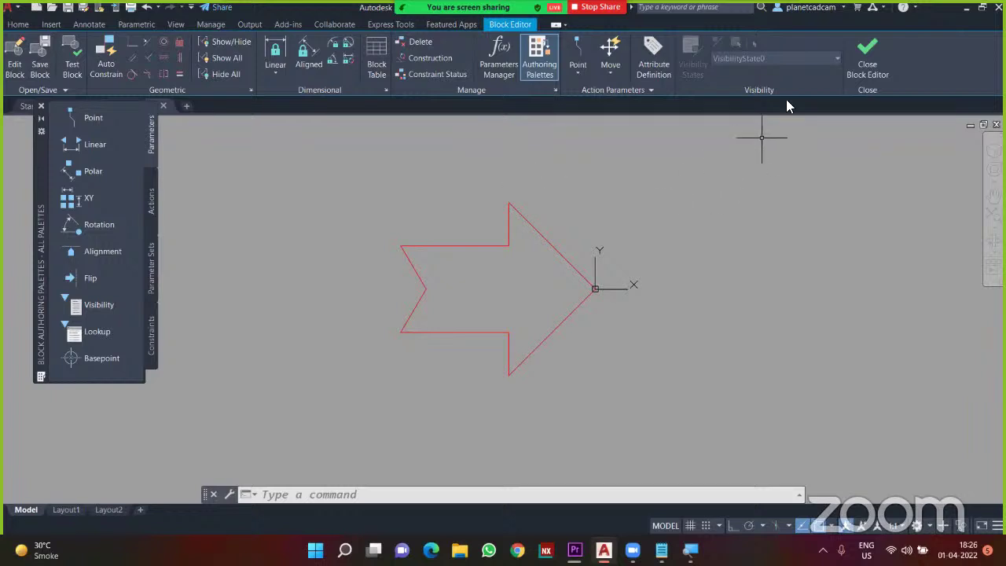
left_click(868, 69)
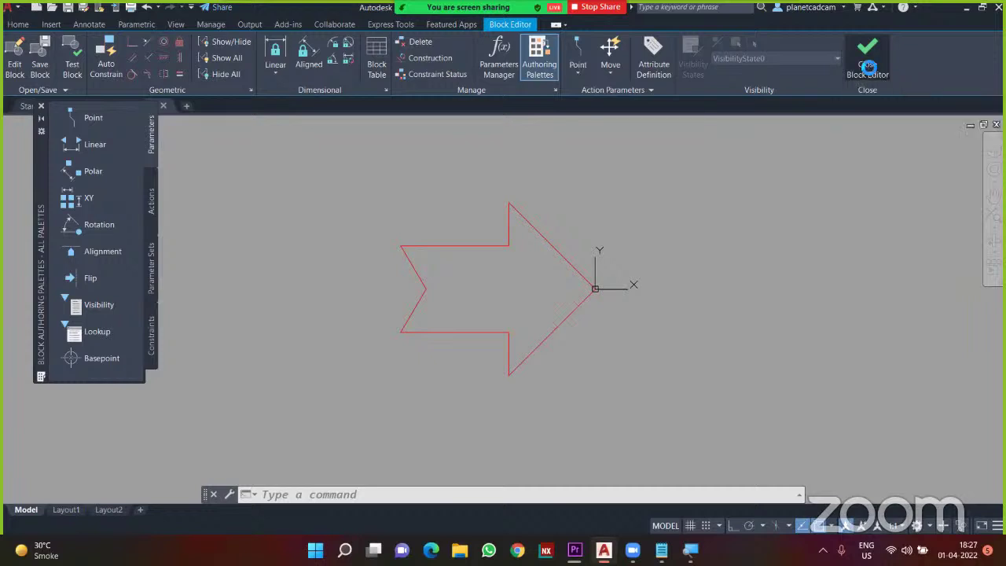
left_click(548, 248)
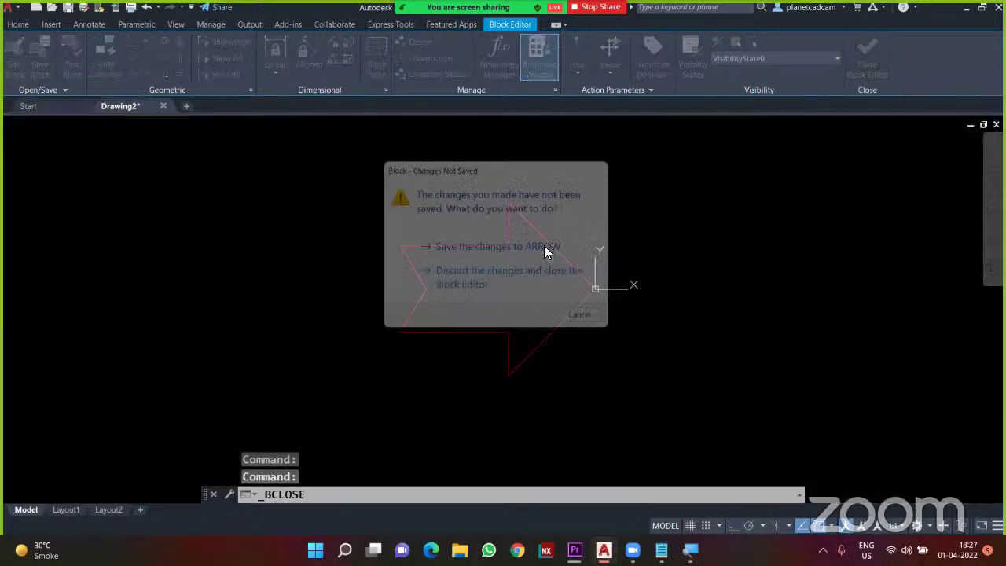
scroll(518, 249, "down", 2)
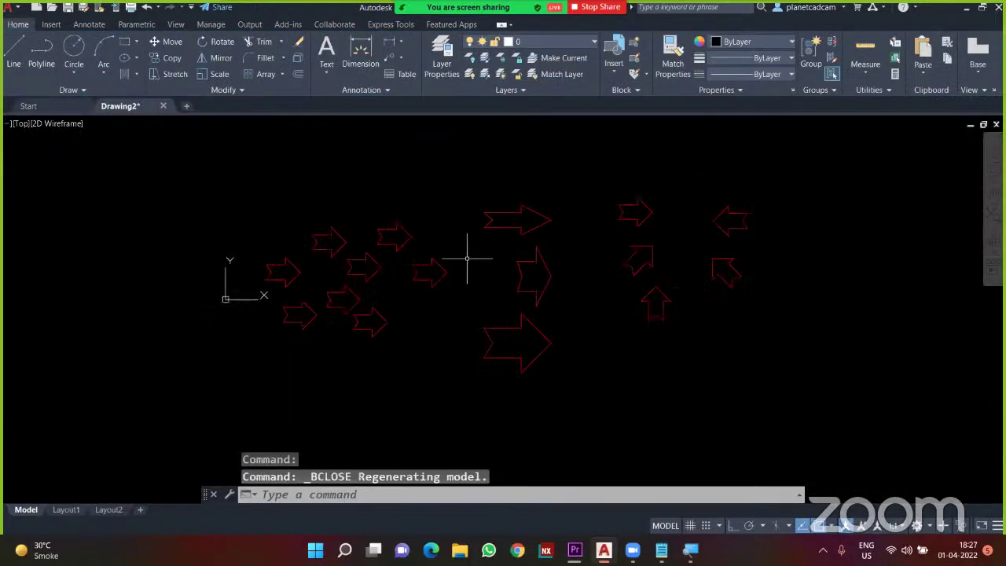
mouse_move(465, 263)
middle_mouse_down()
mouse_move(508, 227)
mouse_move(498, 255)
middle_mouse_up()
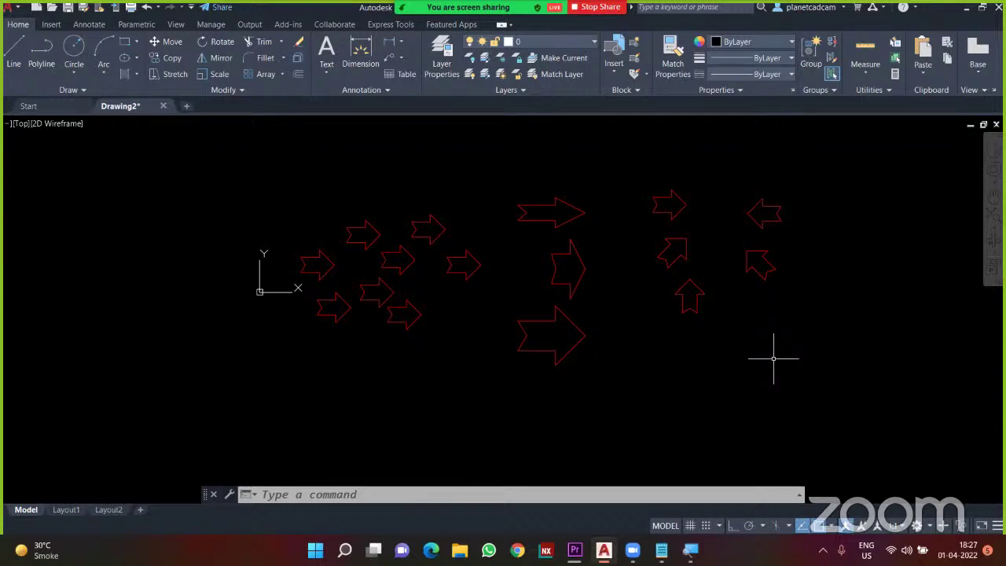
scroll(590, 236, "up", 2)
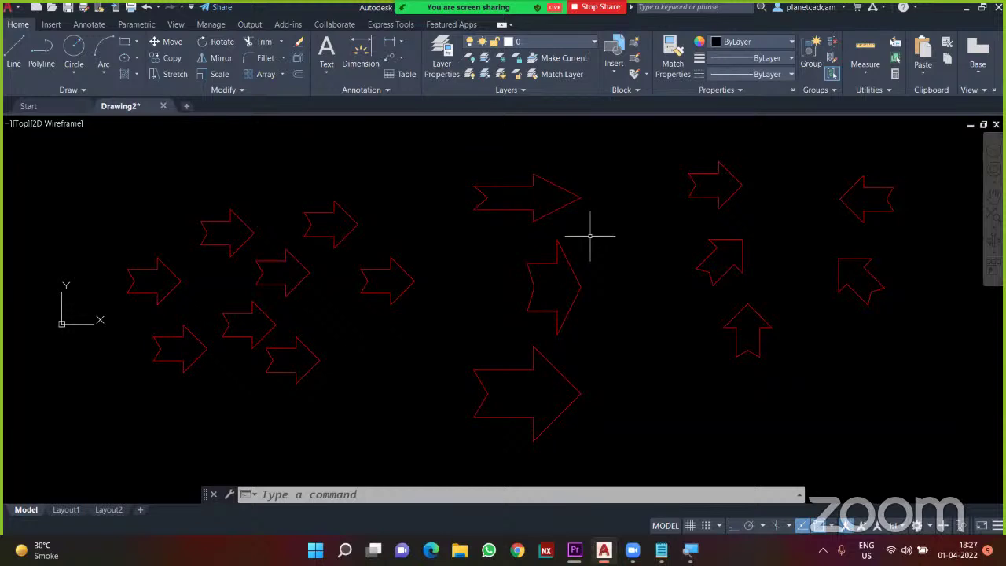
scroll(589, 236, "down", 2)
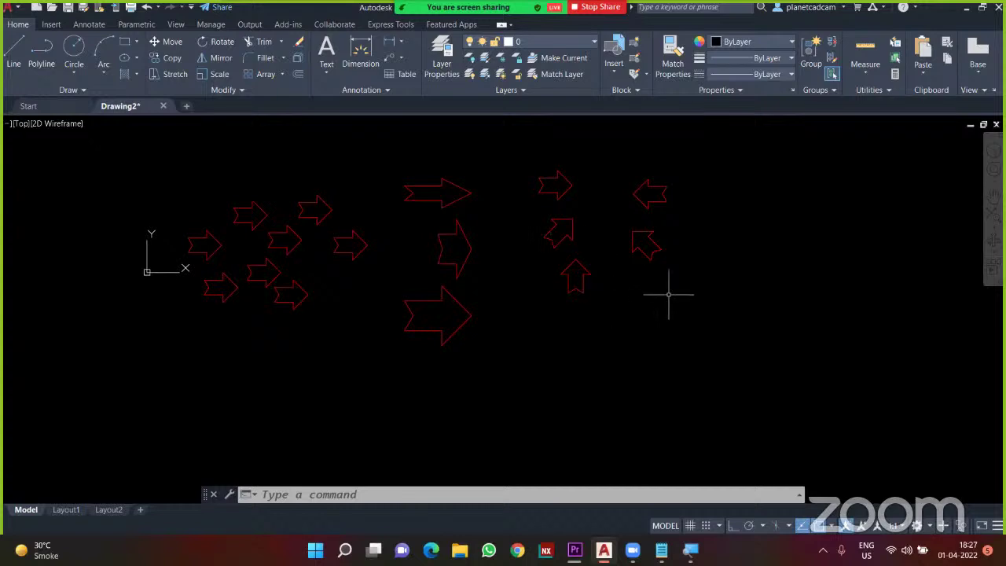
- Insert the Door - Imperial block from the tool palettes in empty space beside the arrows and select it
middle_click_drag(667, 288, 624, 295)
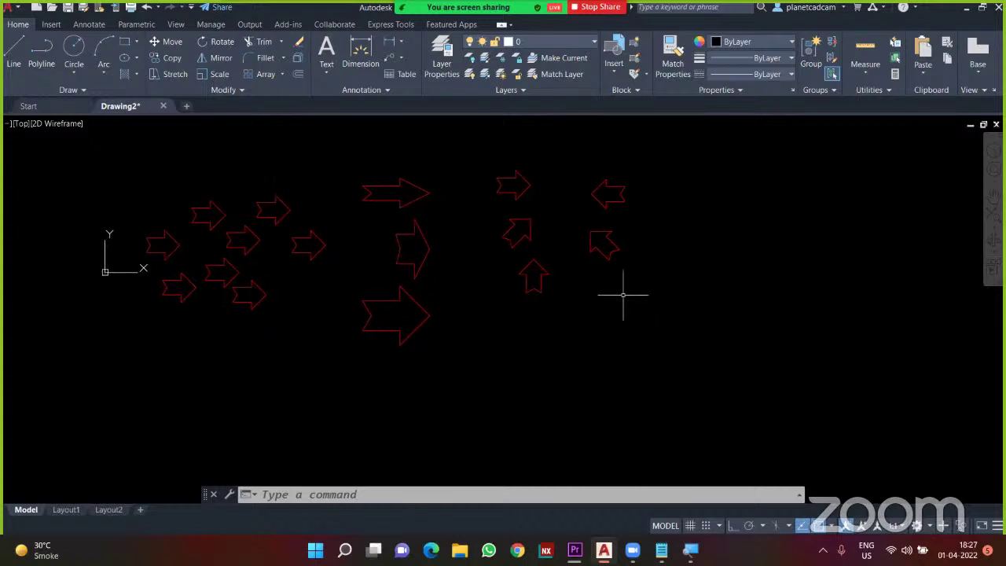
type("tp")
key("Return")
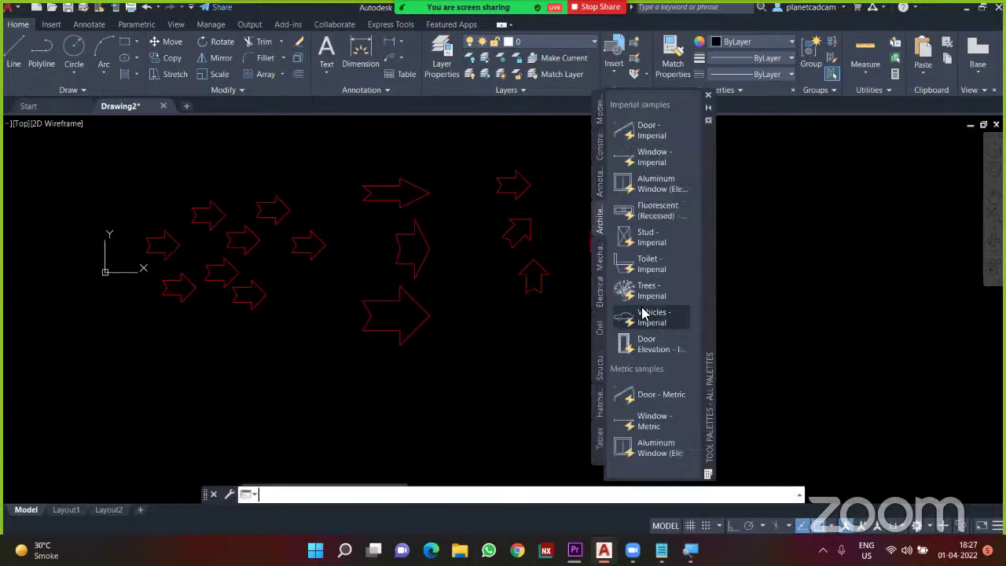
middle_click_drag(468, 287, 197, 302)
left_click(636, 137)
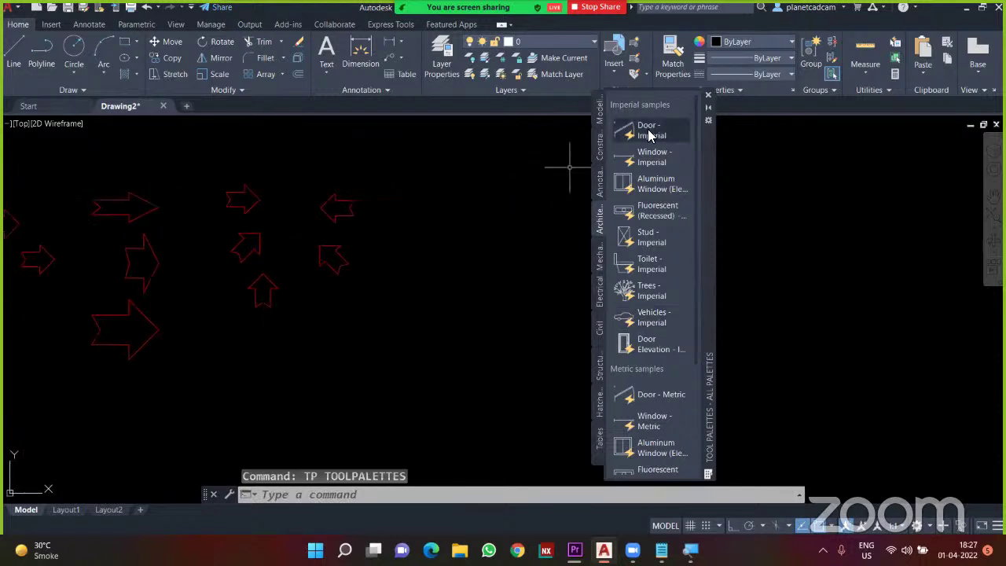
left_click(708, 95)
left_click(635, 245)
left_click(538, 203)
- Reduce the opening width of the door block with its dynamic size grip
middle_click_drag(575, 226, 583, 278)
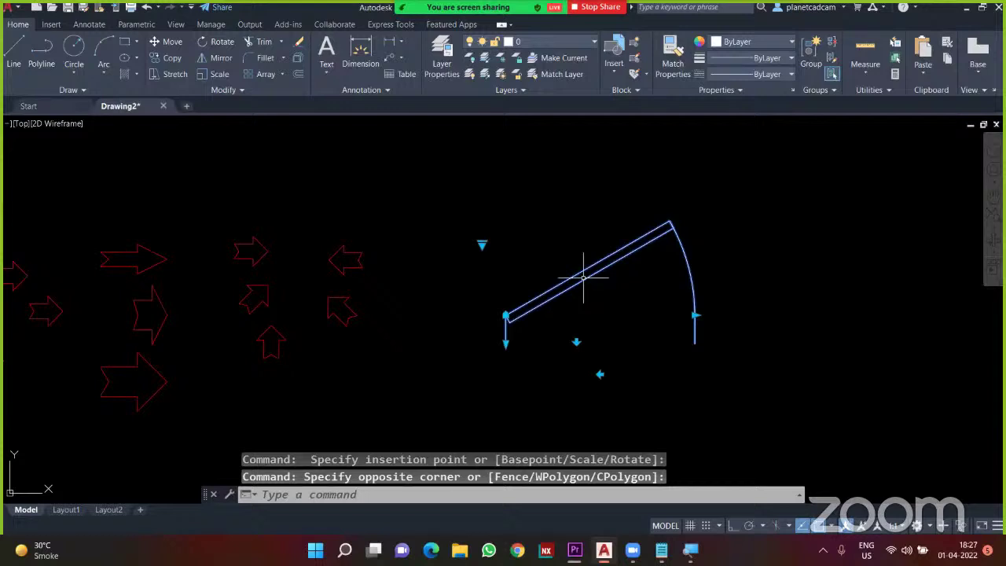
left_click(695, 315)
left_click(633, 315)
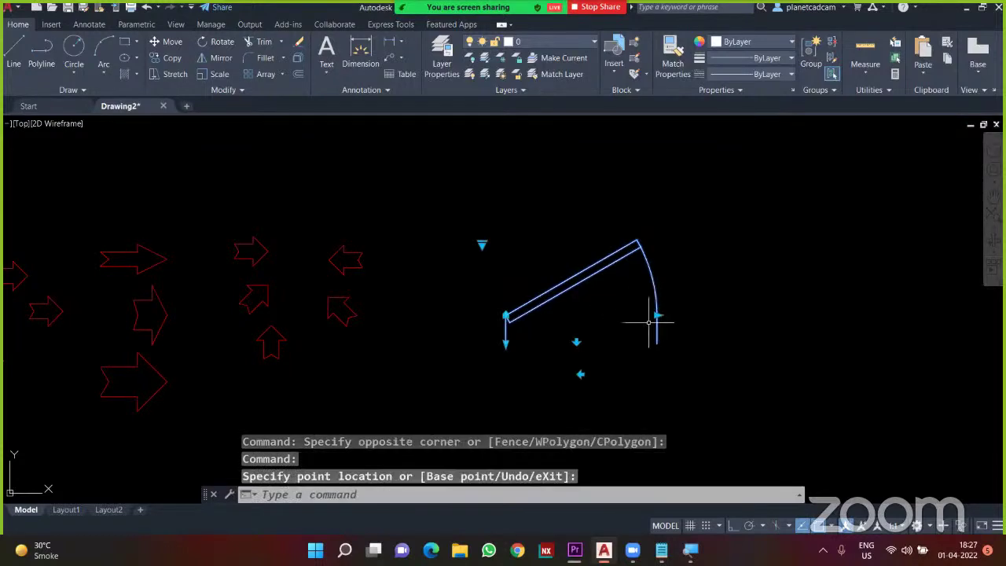
- Flip the door block across the wall line and back, and sideways and back, using its flip grips
left_click(578, 342)
left_click(577, 318)
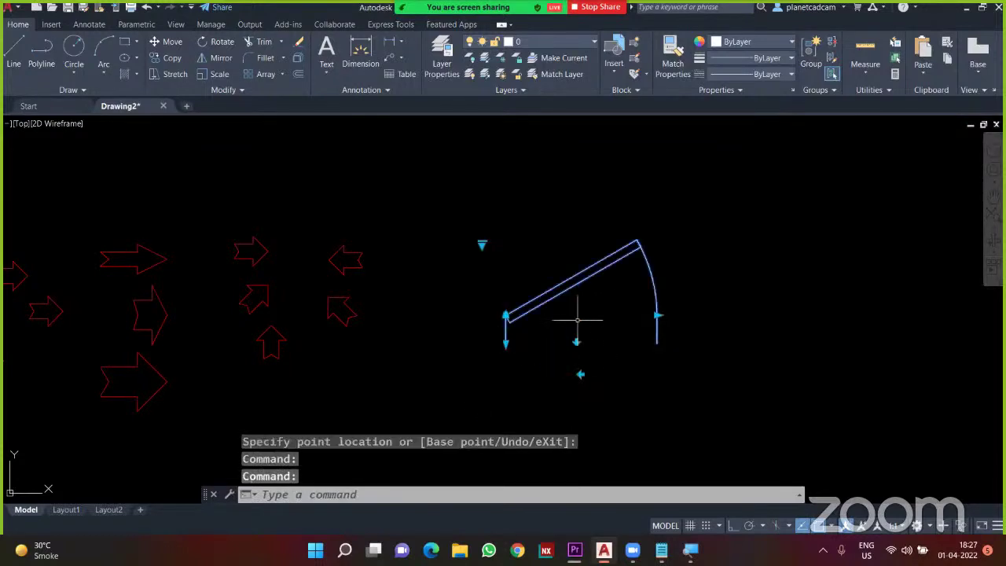
left_click(582, 374)
left_click(582, 375)
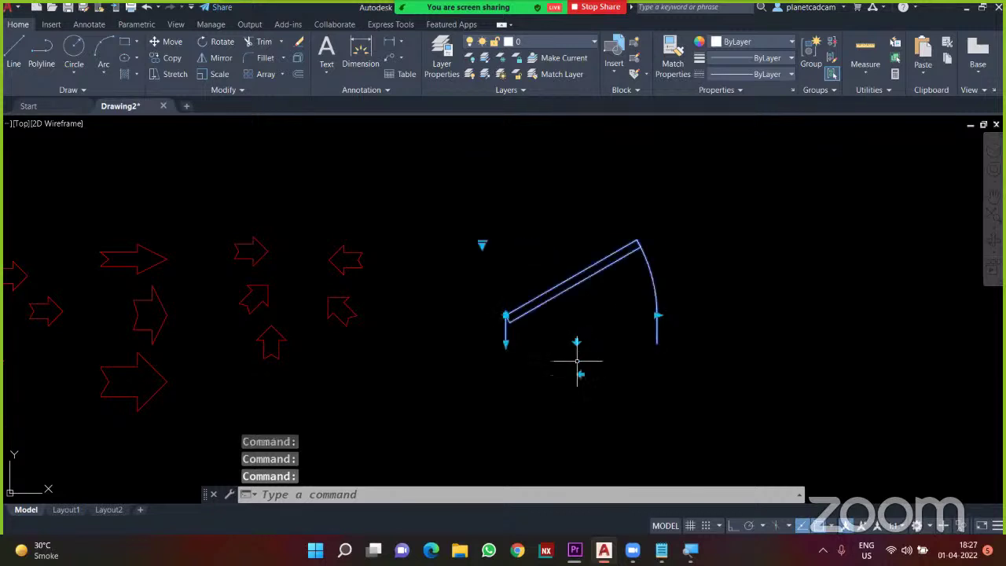
- Reduce the wall thickness of the door block by shortening its jambs with the dynamic grip
left_click(507, 346)
left_click(506, 341)
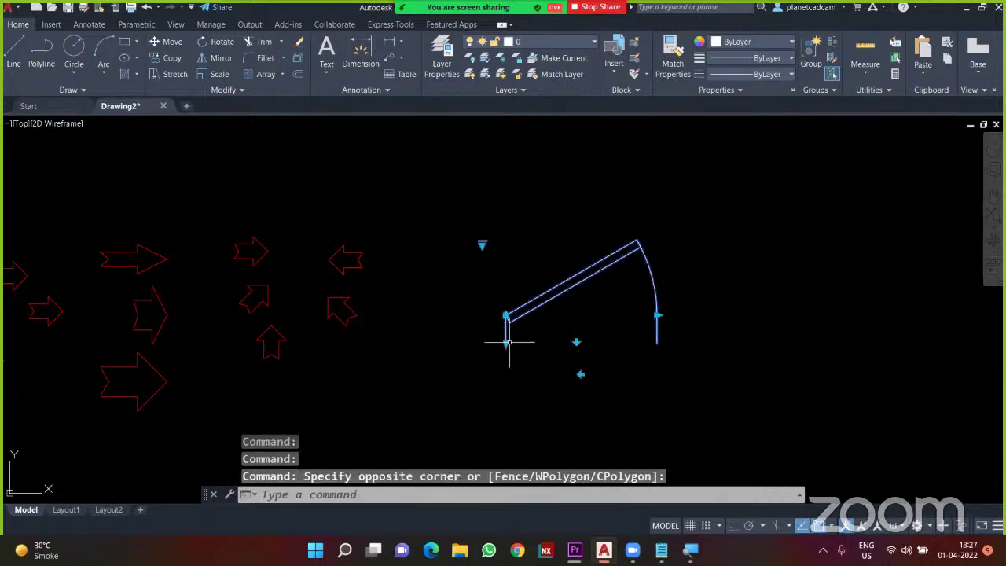
left_click(507, 343)
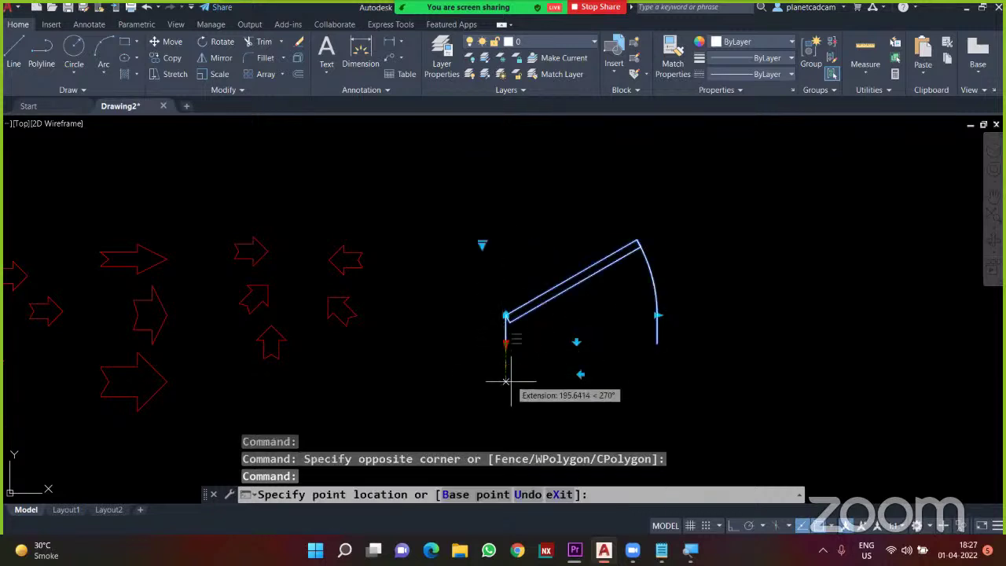
left_click(483, 329)
- Cycle the door block's opening through 60°, 90°, 45° and back to 30°, and clear the selection
left_click(482, 245)
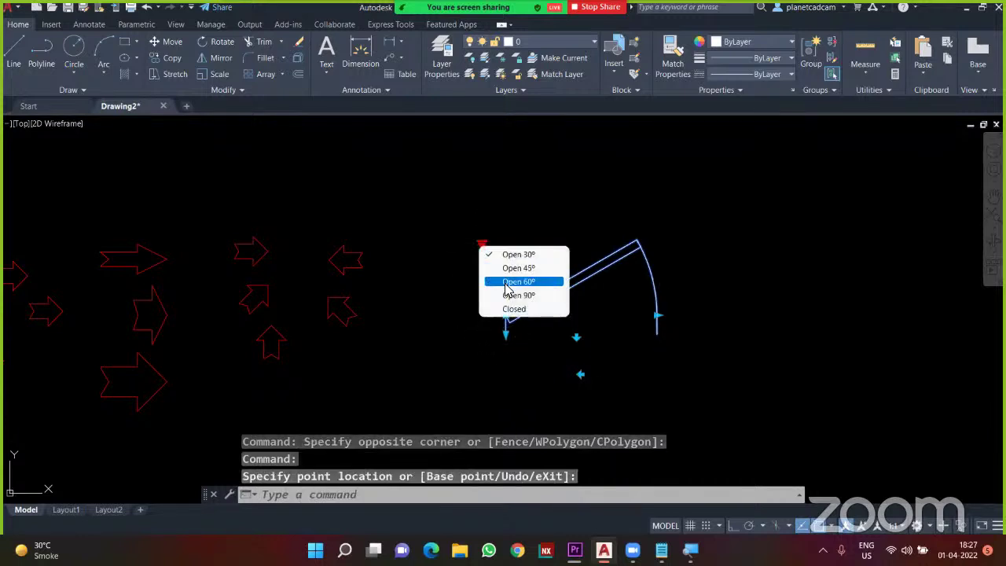
left_click(518, 281)
left_click(482, 244)
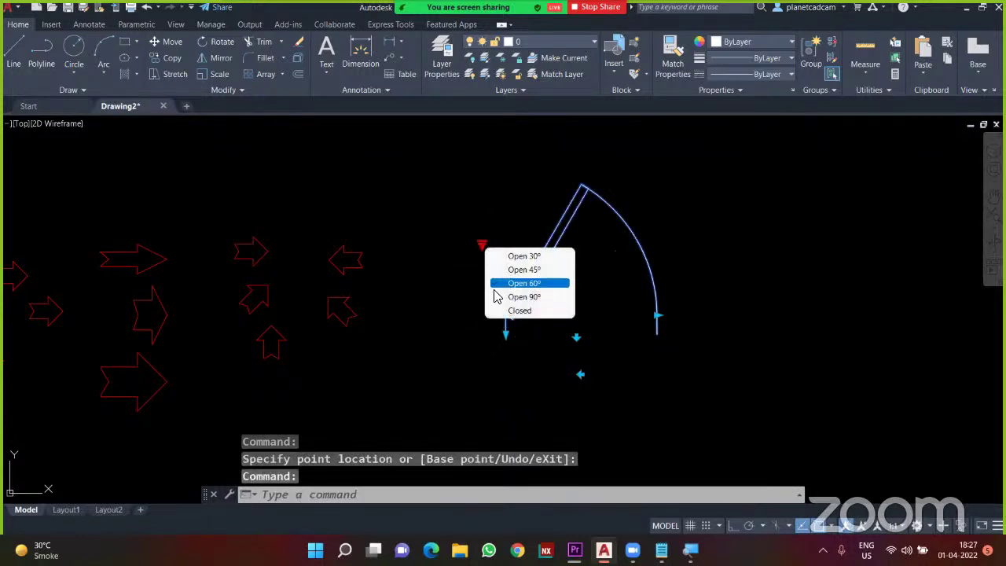
left_click(498, 294)
left_click(482, 244)
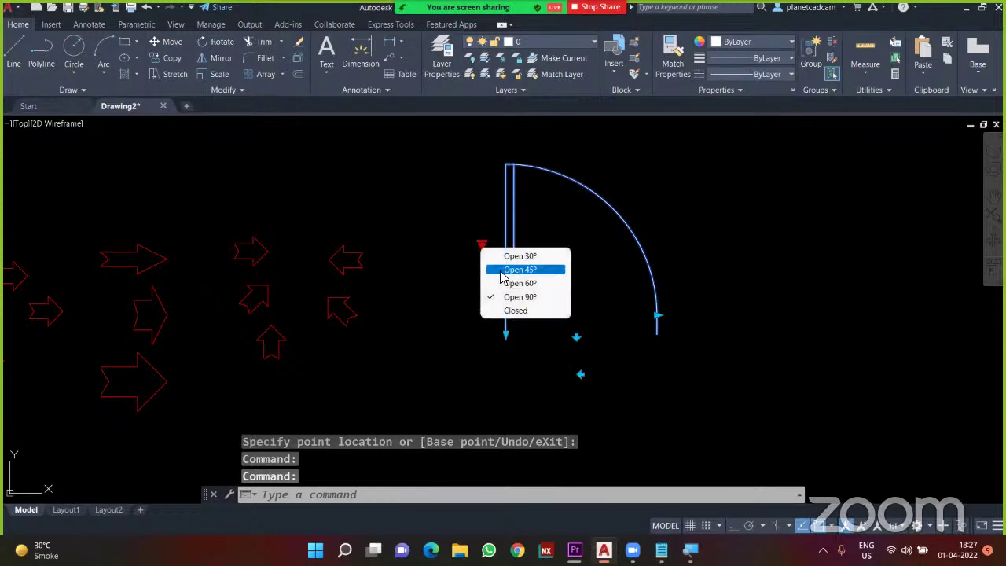
left_click(500, 268)
left_click(482, 245)
left_click(510, 254)
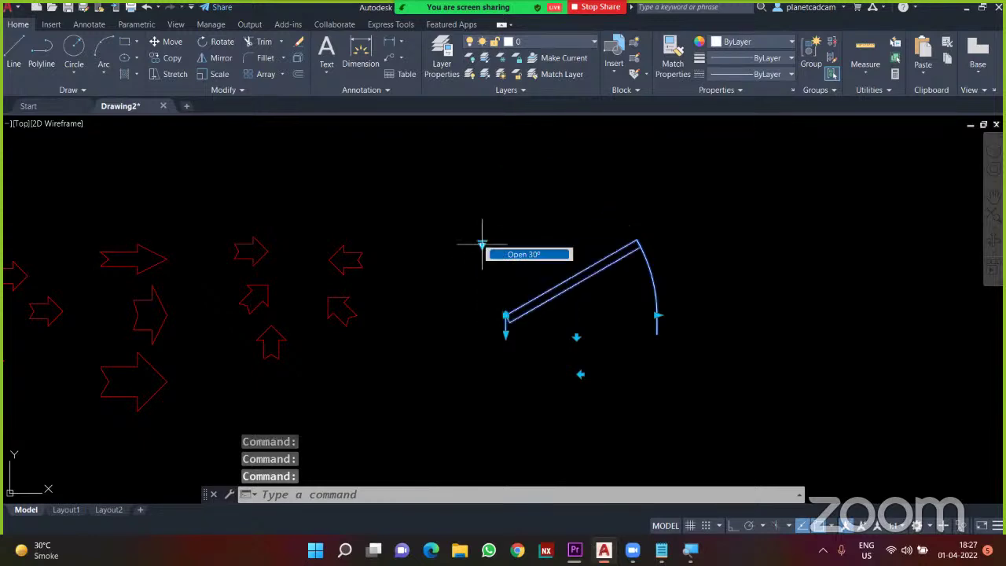
key("Escape")
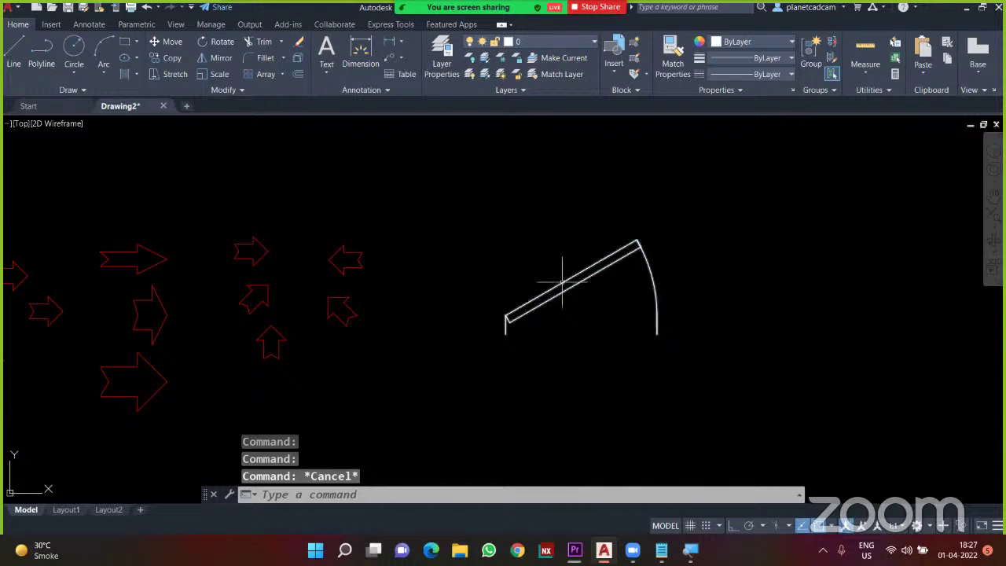
scroll(563, 280, "up", 4)
middle_click_drag(571, 281, 547, 265)
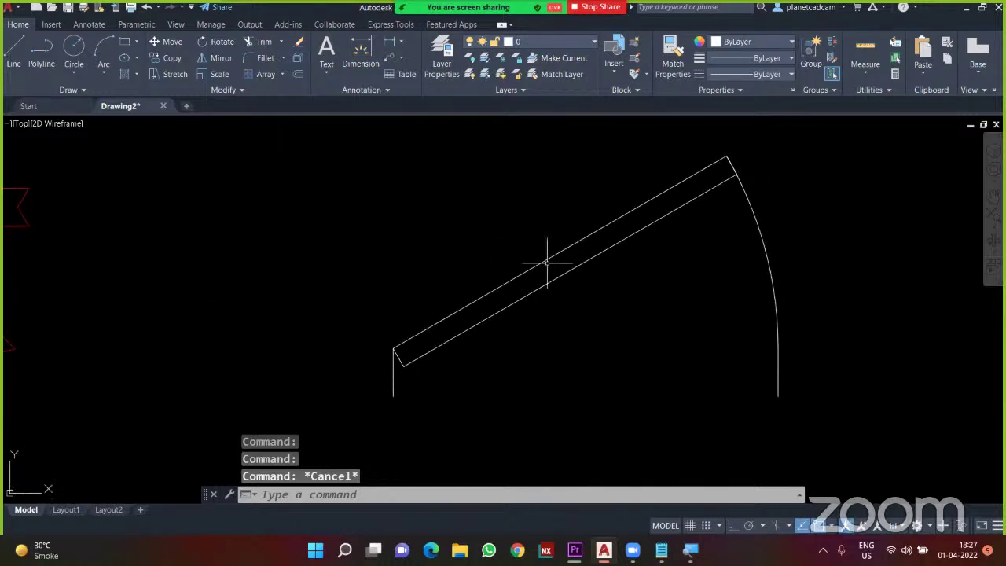
scroll(547, 265, "down", 2)
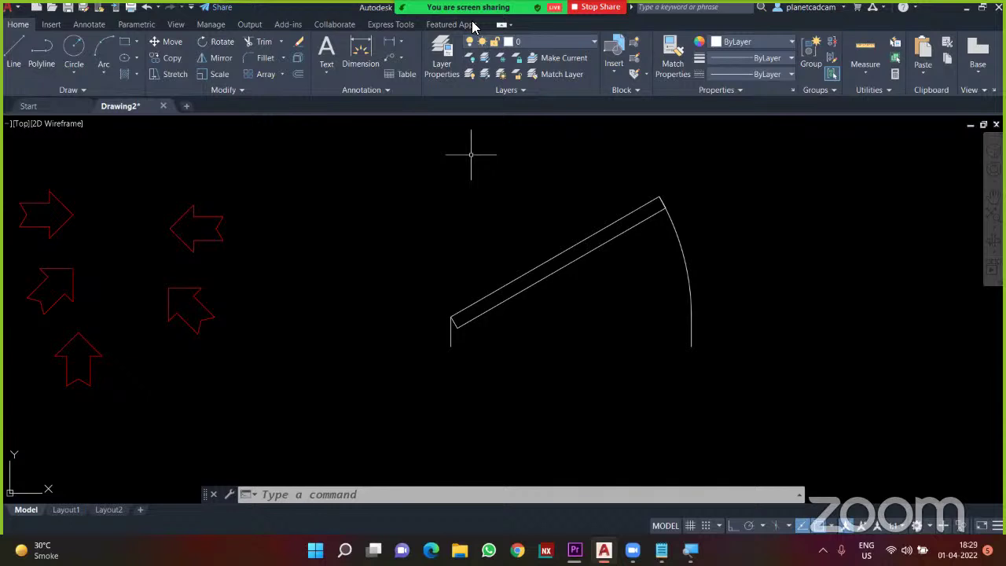
mouse_move(472, 26)
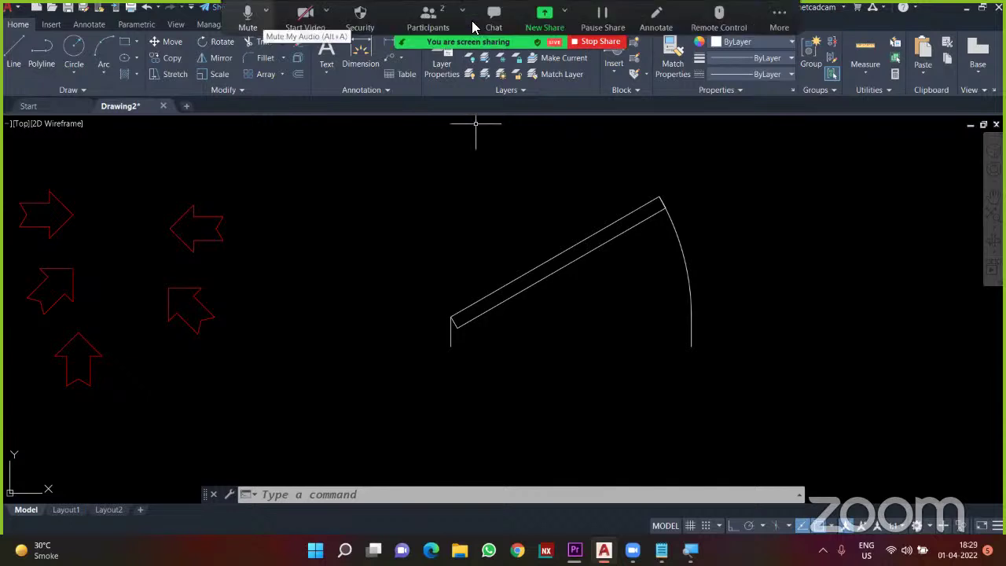